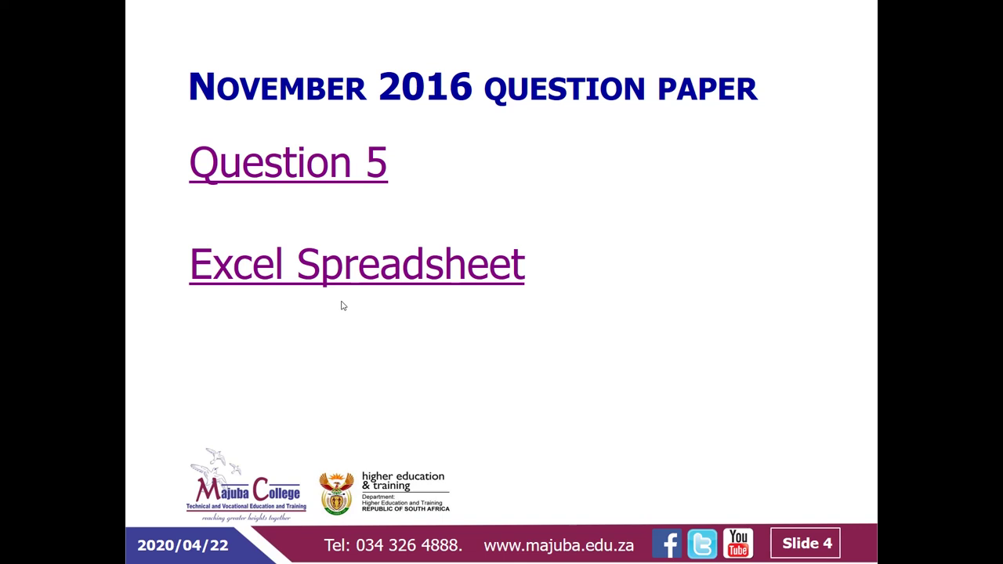
- Open the Question 5 paper linked on the slide and read its instructions, receipts and payments
click(263, 172)
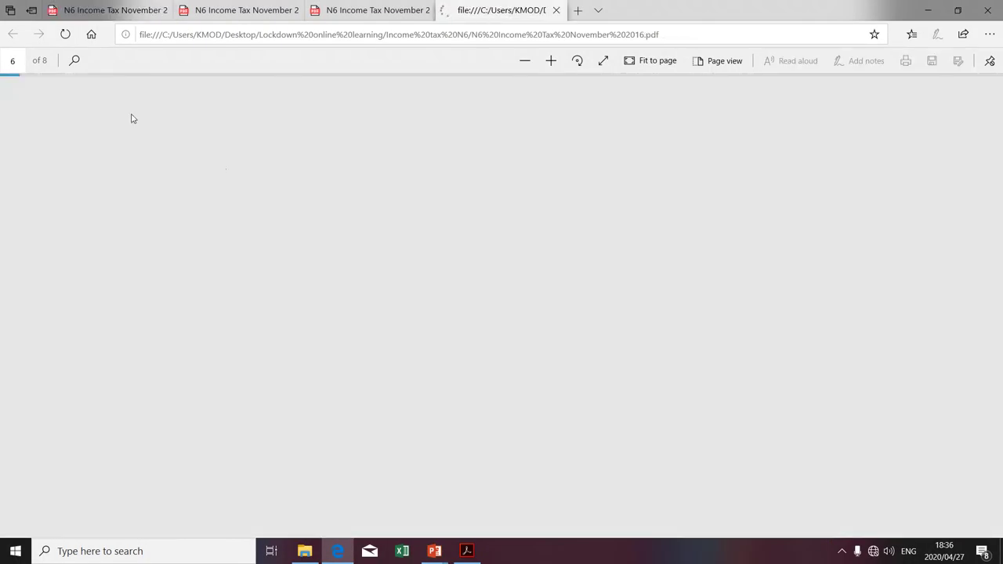
click(72, 15)
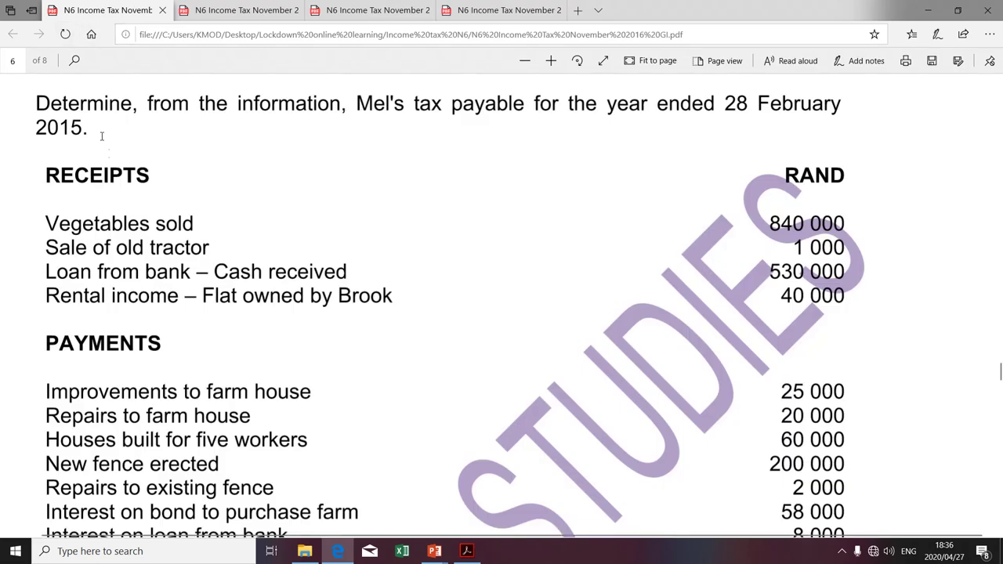
scroll(139, 127, up, 3)
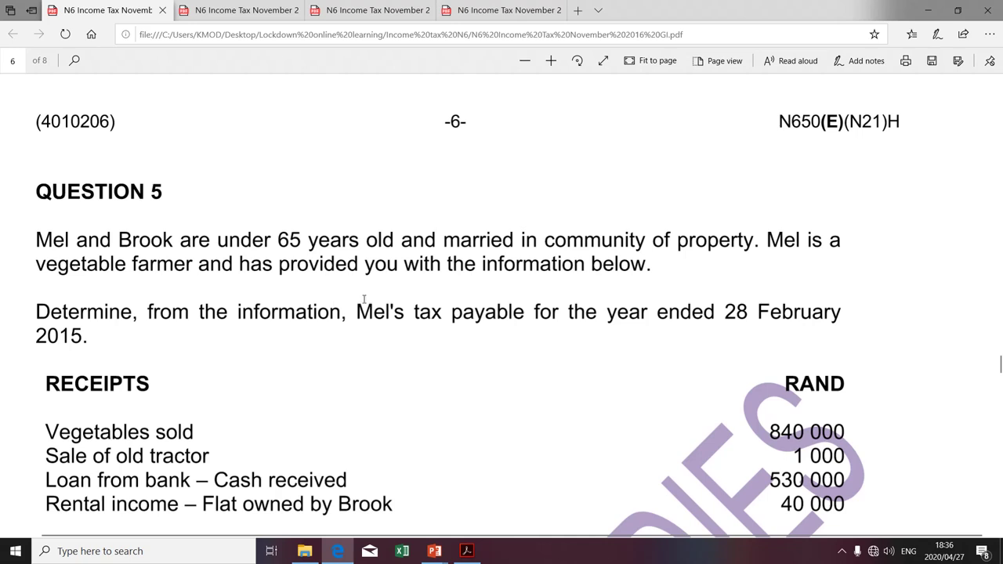
drag(37, 265, 182, 278)
drag(37, 312, 87, 313)
drag(358, 312, 447, 318)
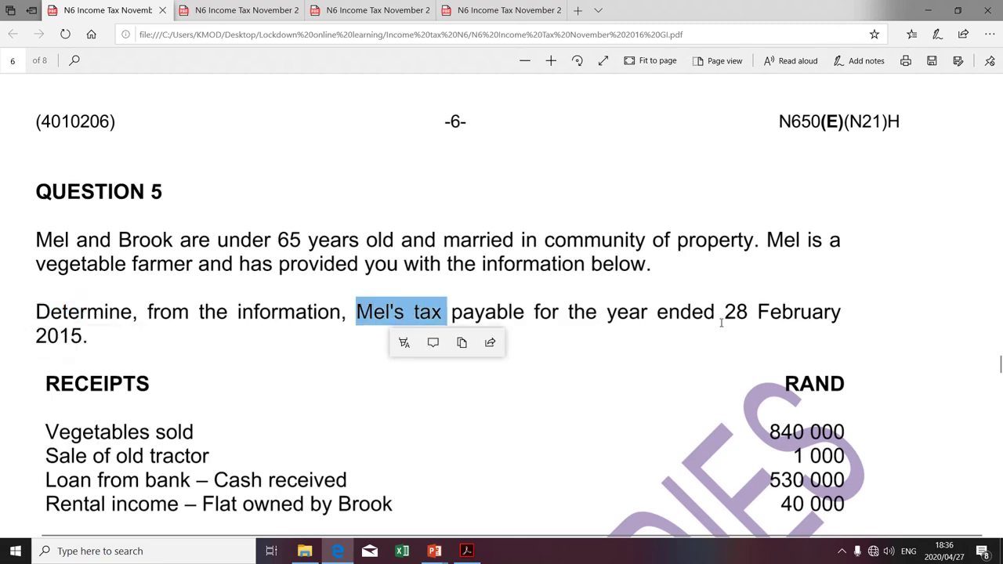
scroll(320, 417, down, 1)
scroll(320, 417, down, 5)
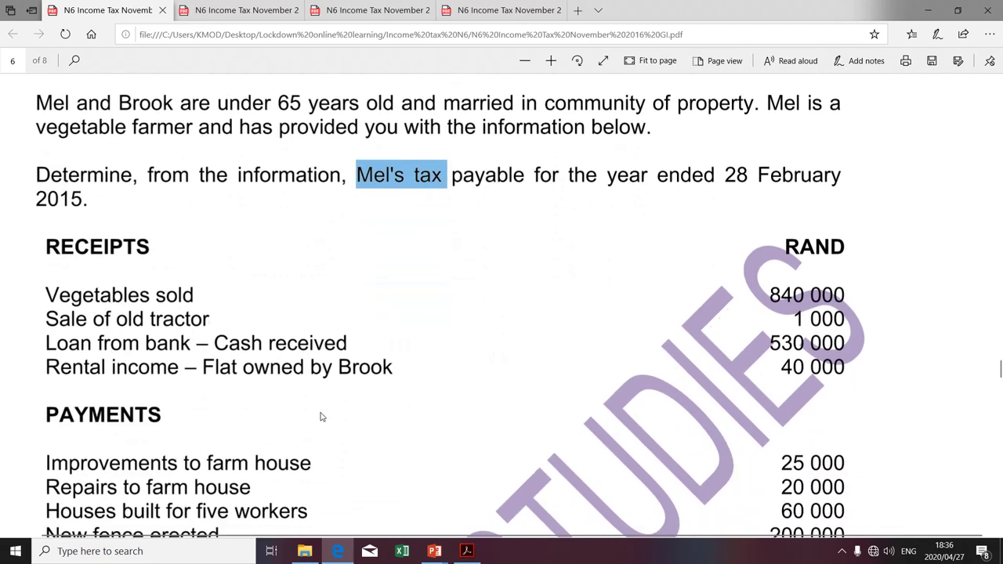
scroll(320, 417, down, 3)
scroll(321, 417, up, 5)
scroll(320, 417, down, 3)
scroll(320, 417, up, 3)
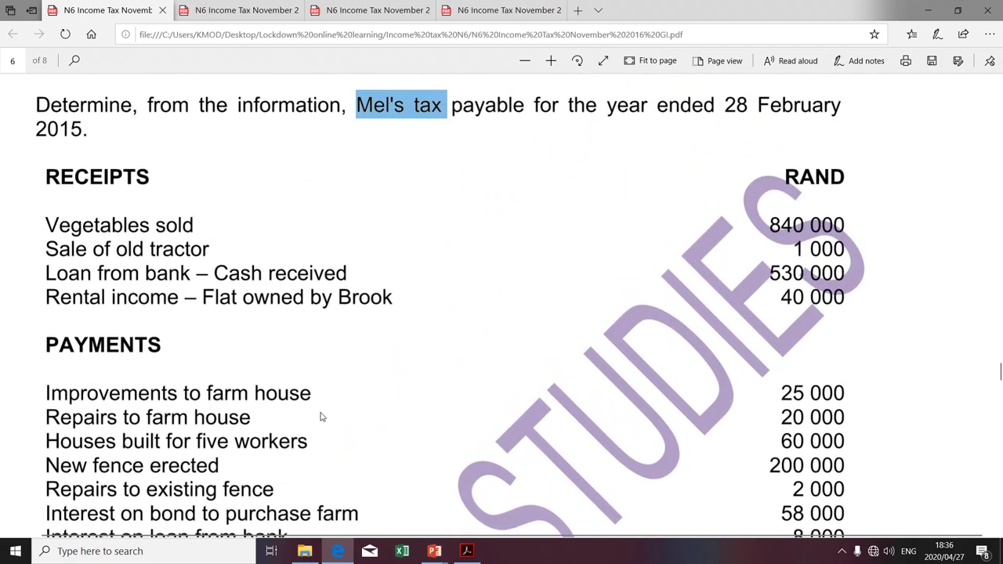
- Return to the presentation, open the linked Excel spreadsheet and examine its assessment year and the purpose of columns A to D
key(alt+Tab)
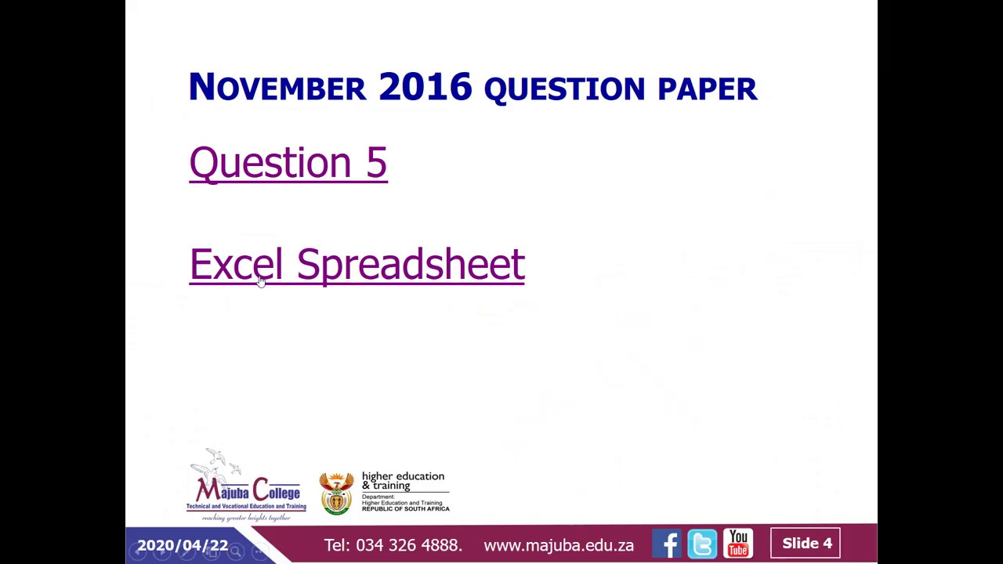
click(263, 281)
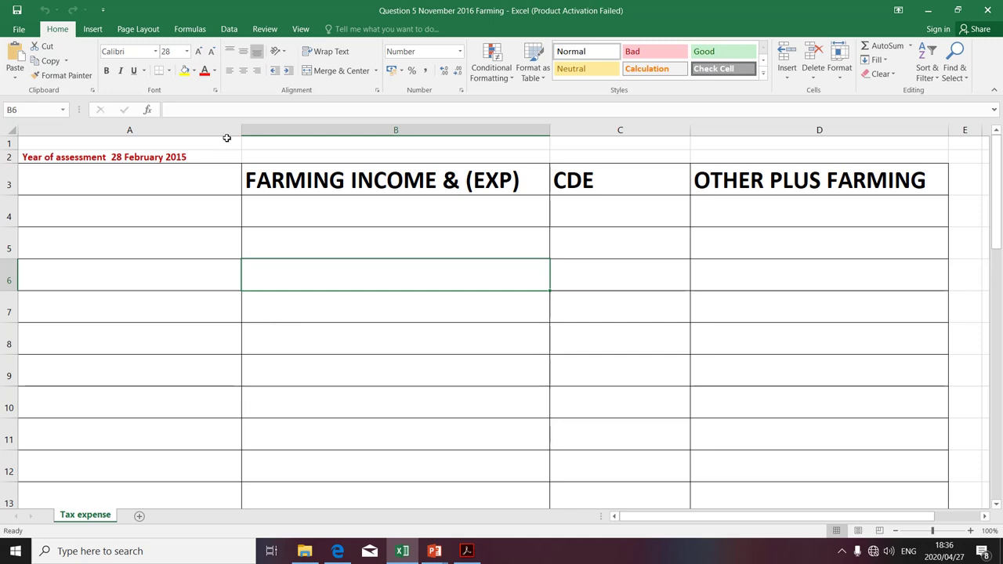
click(57, 159)
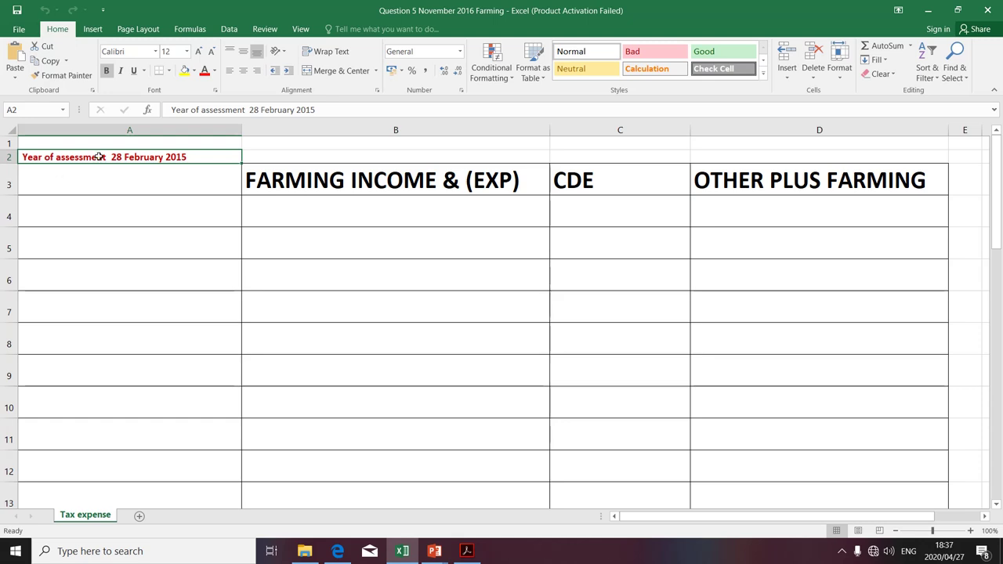
click(106, 130)
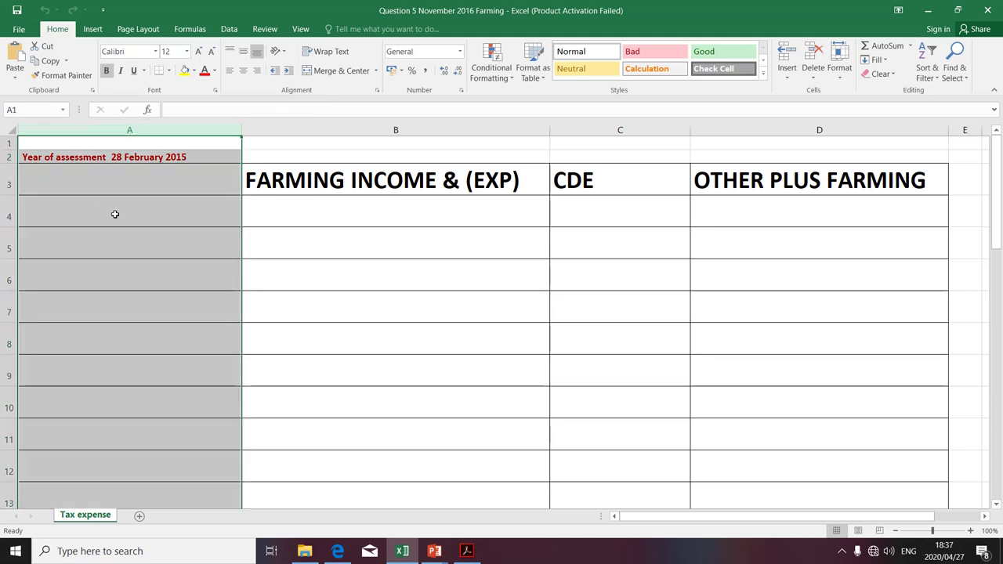
click(344, 130)
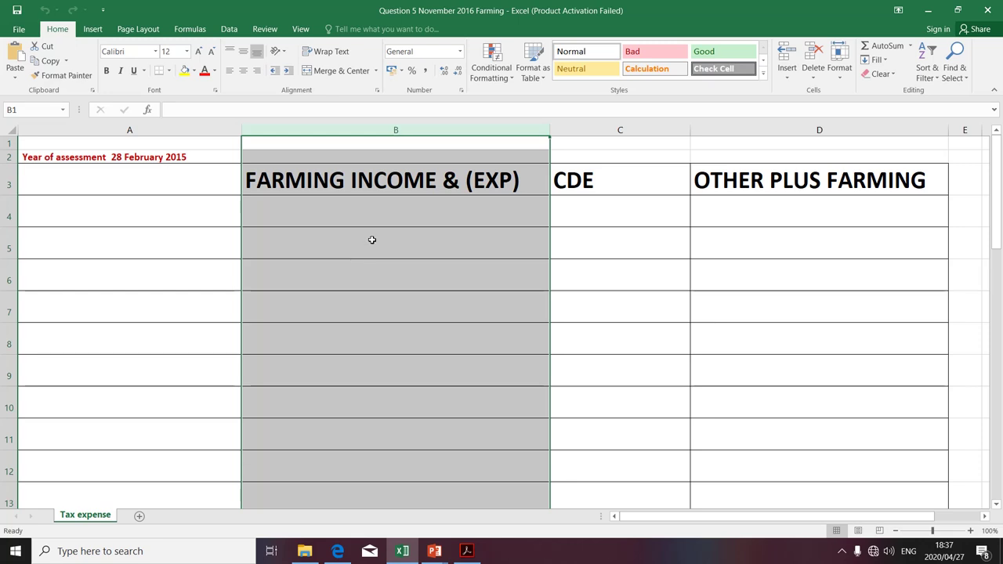
click(414, 215)
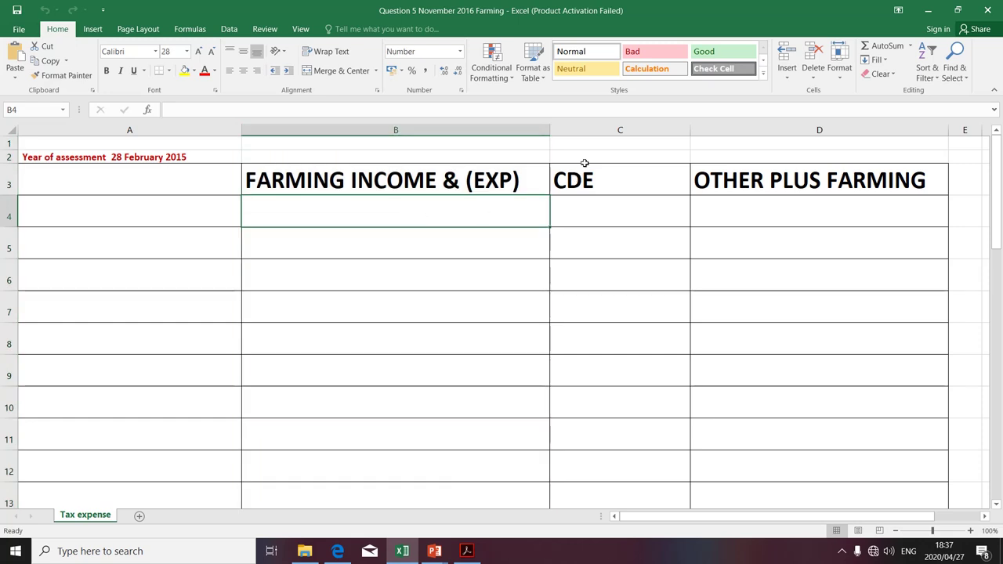
click(593, 130)
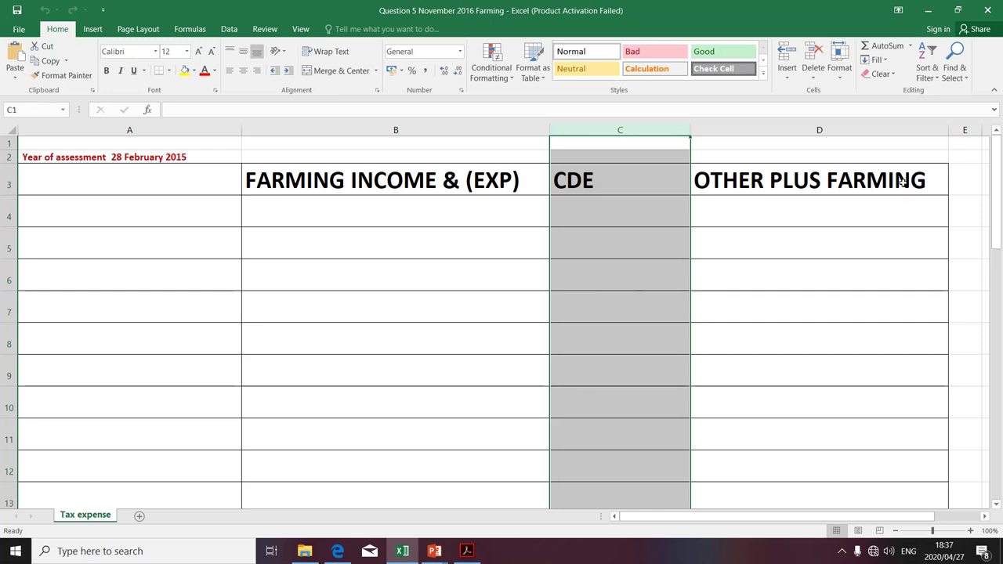
click(819, 131)
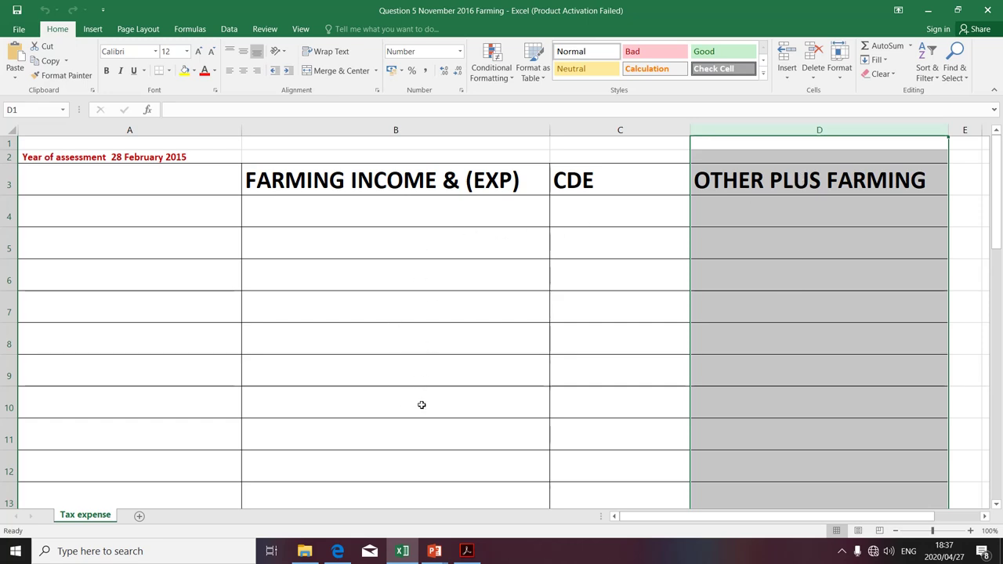
click(366, 132)
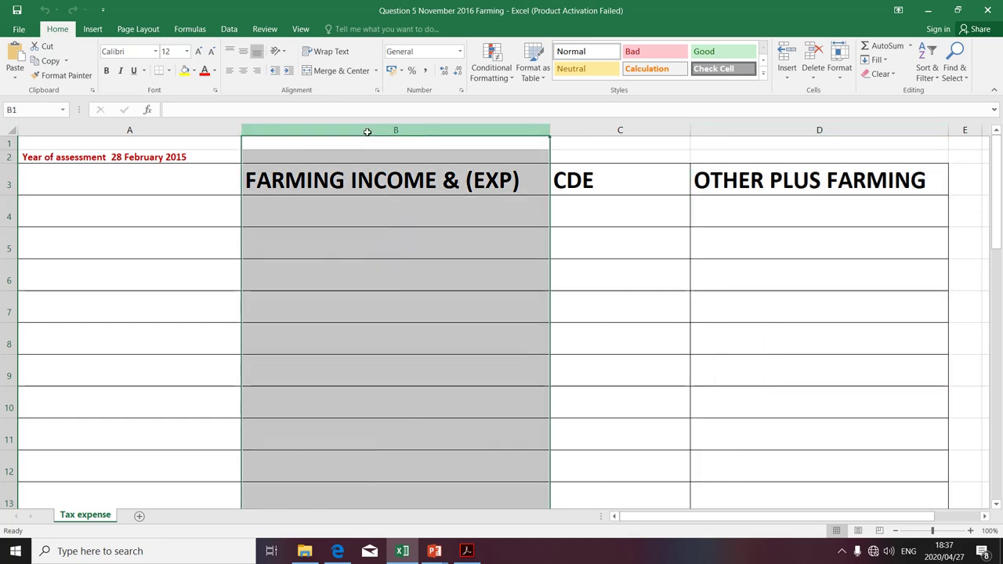
click(851, 348)
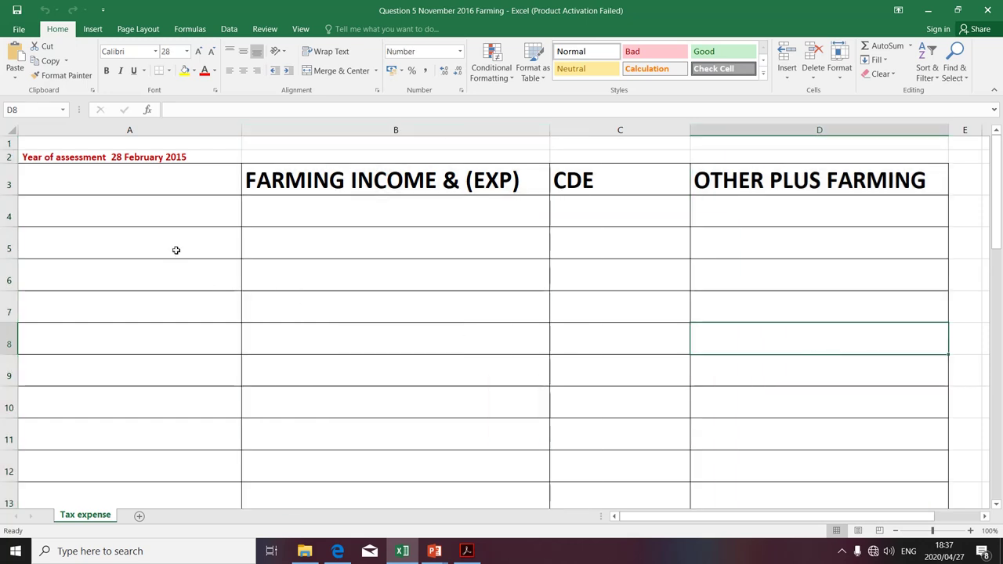
- Copy the "Vegetables sold" receipt label from the question paper into cell A4 of the spreadsheet
click(156, 219)
key(alt+Tab)
key(Tab)
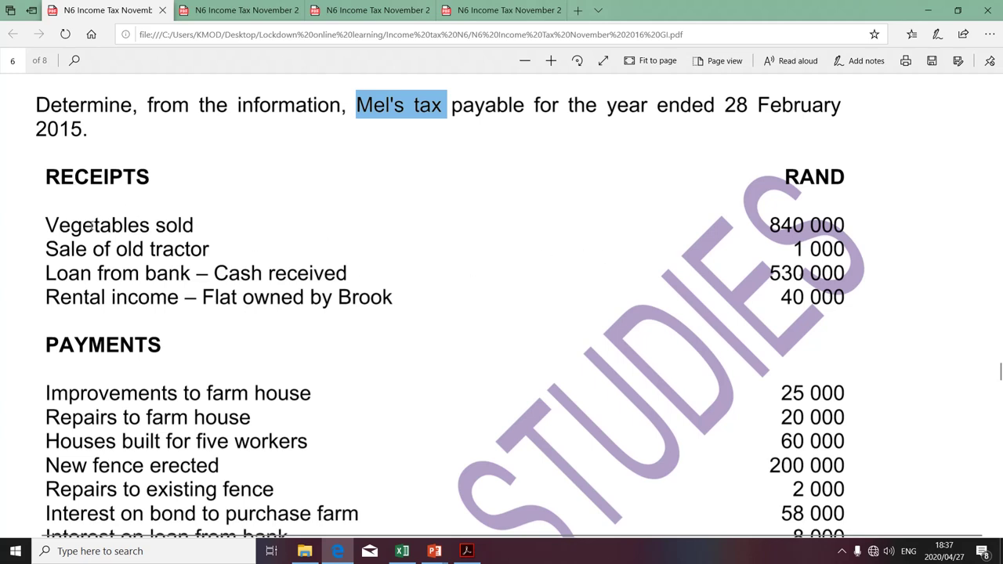
scroll(229, 127, up, 2)
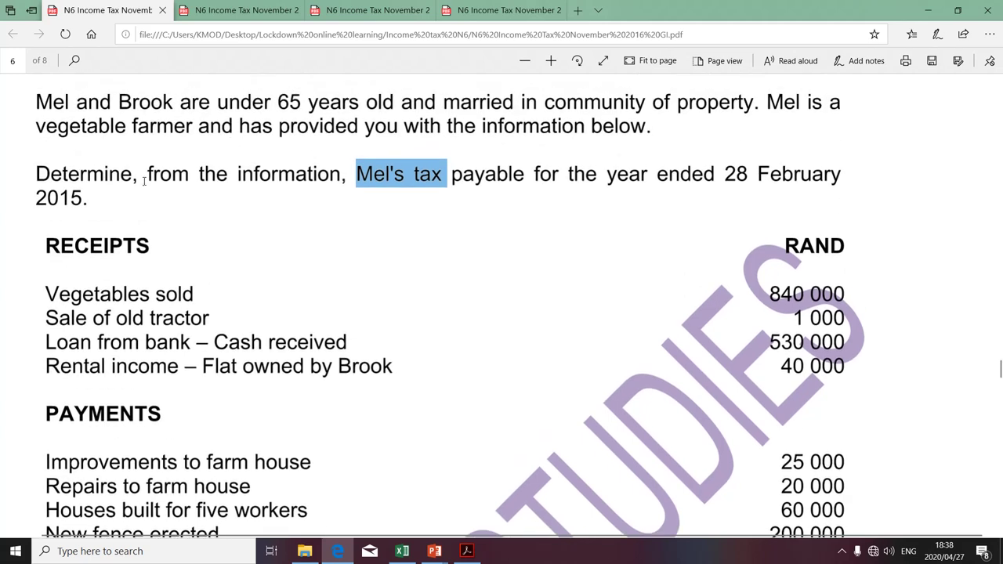
drag(45, 294, 199, 294)
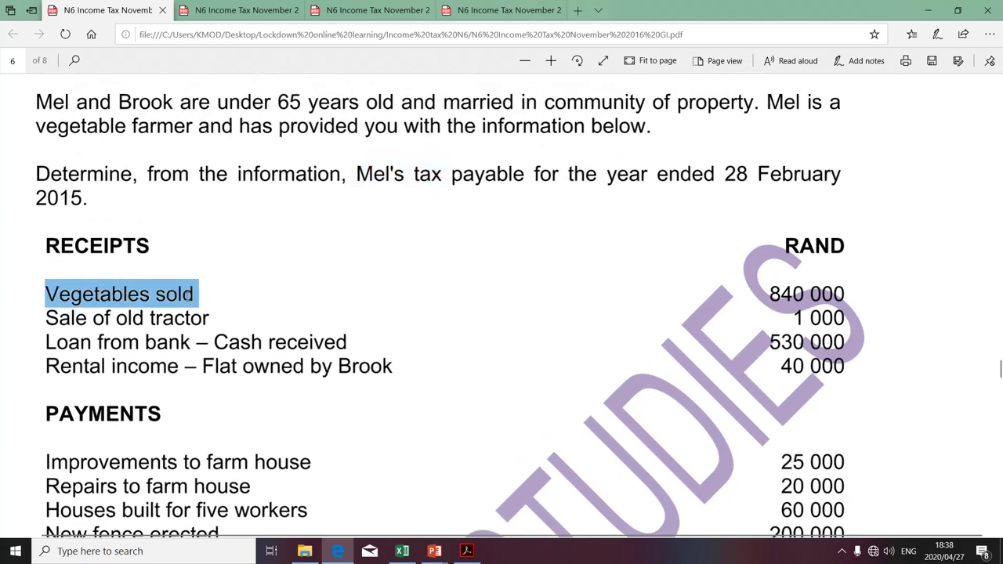
click(199, 296)
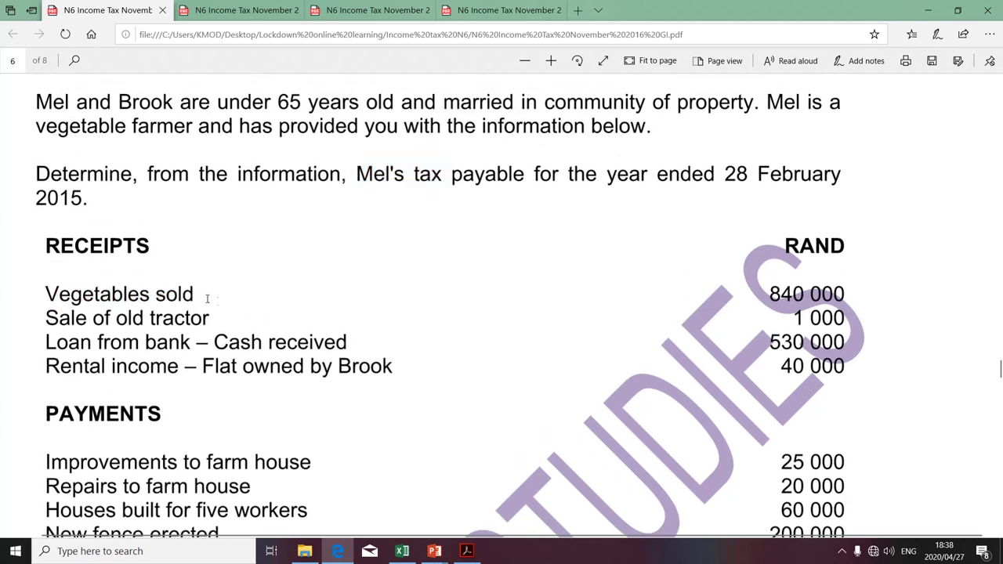
drag(199, 295, 45, 294)
key(ctrl+c)
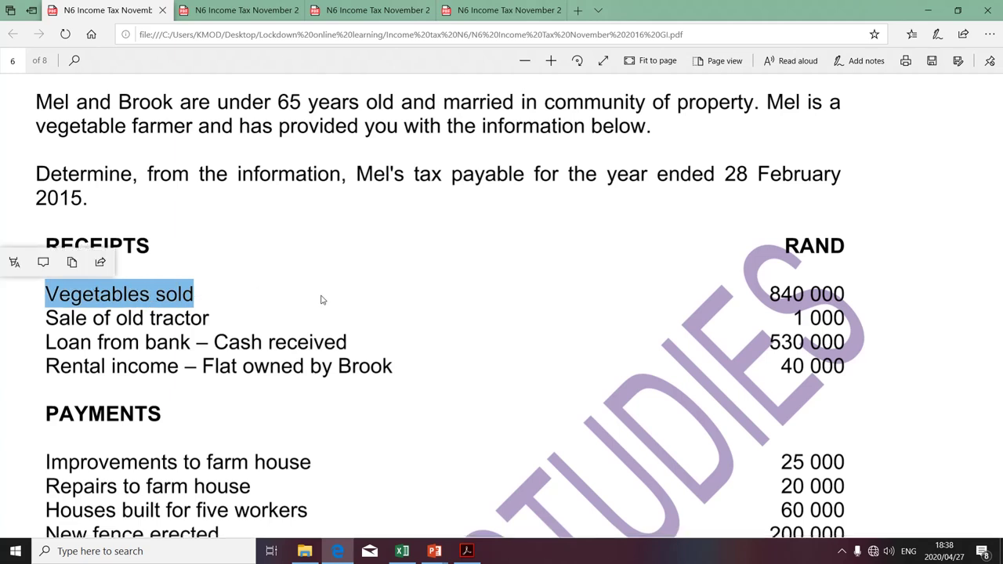
key(alt+Tab)
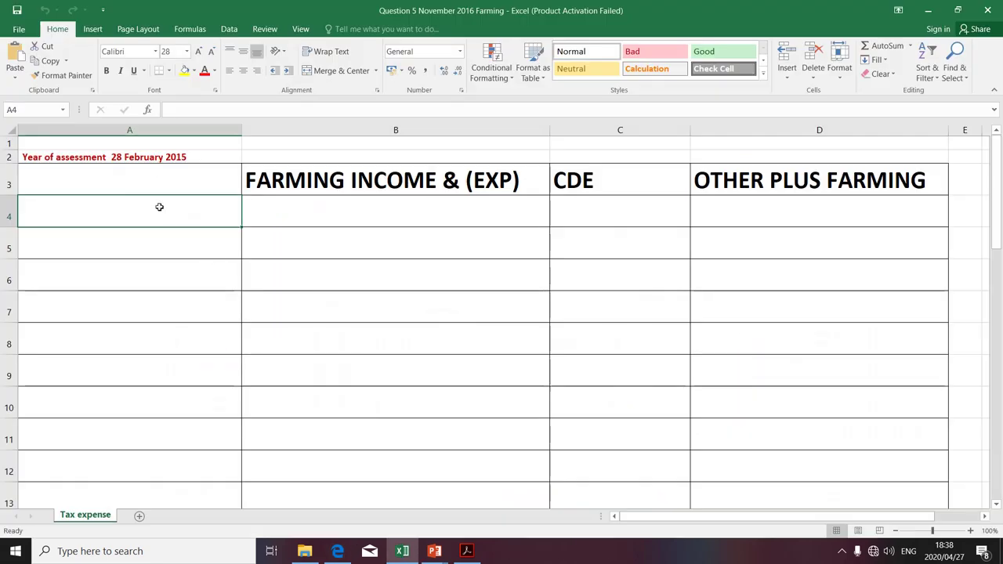
key(ctrl+v)
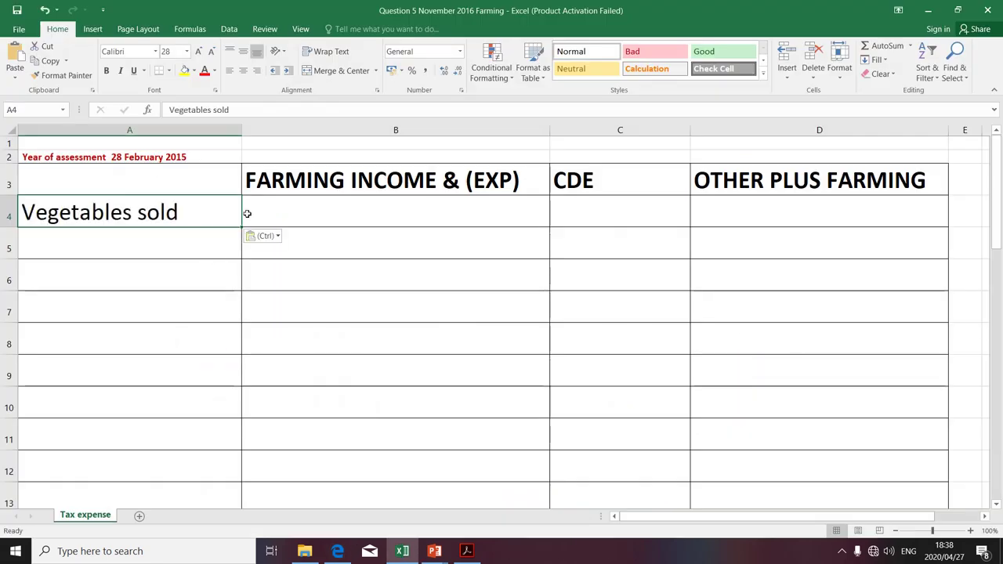
- Check the vegetable sales amount in the question paper and enter 840000 in cell B4 under FARMING INCOME & (EXP)
click(271, 213)
key(alt+Tab)
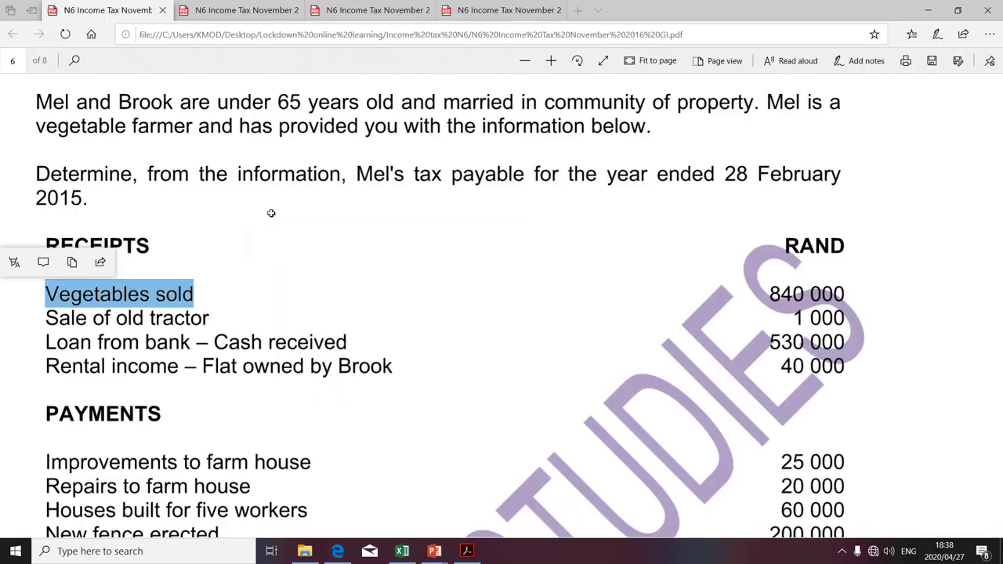
key(alt+Tab)
key(alt+Tab)
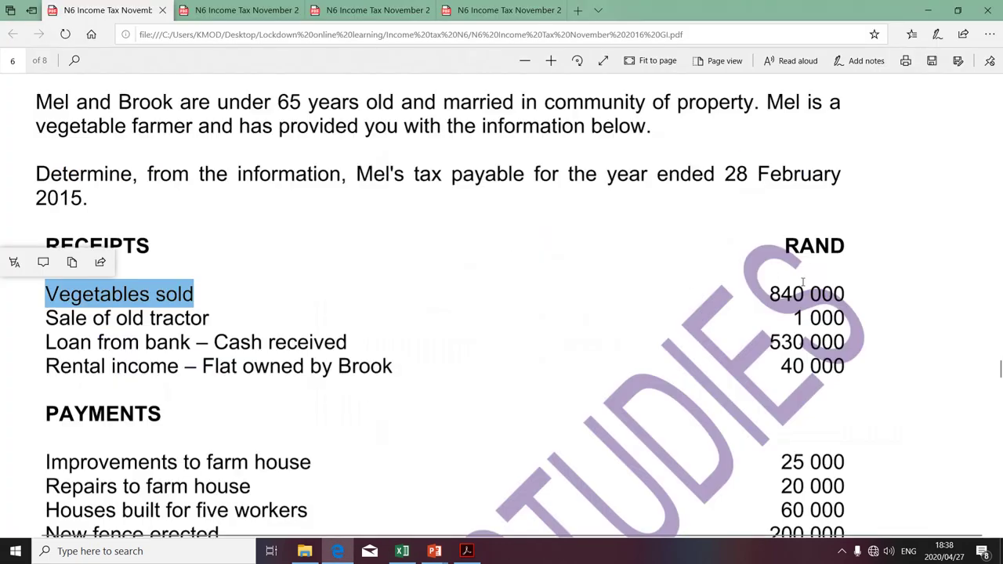
key(alt+Tab)
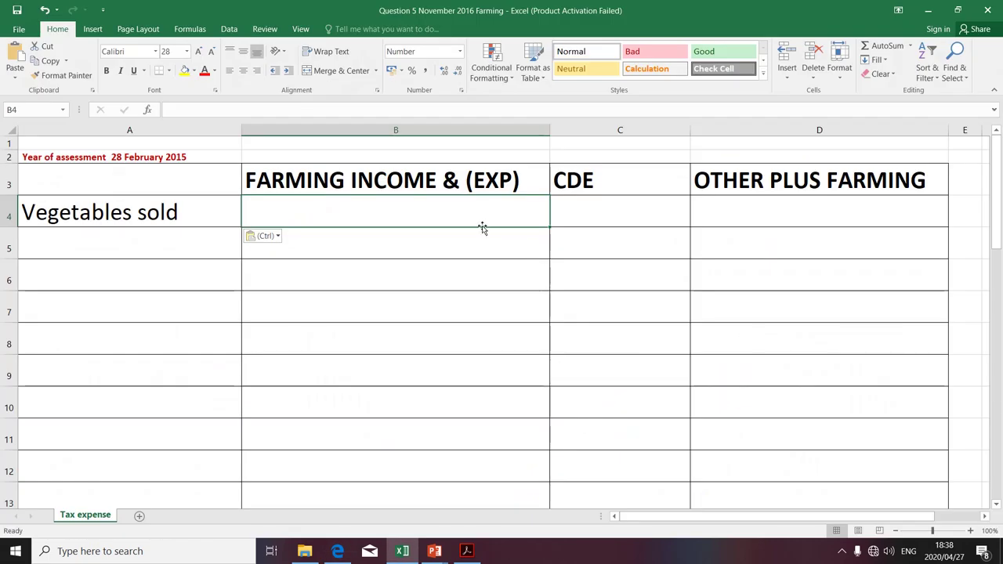
text(840)
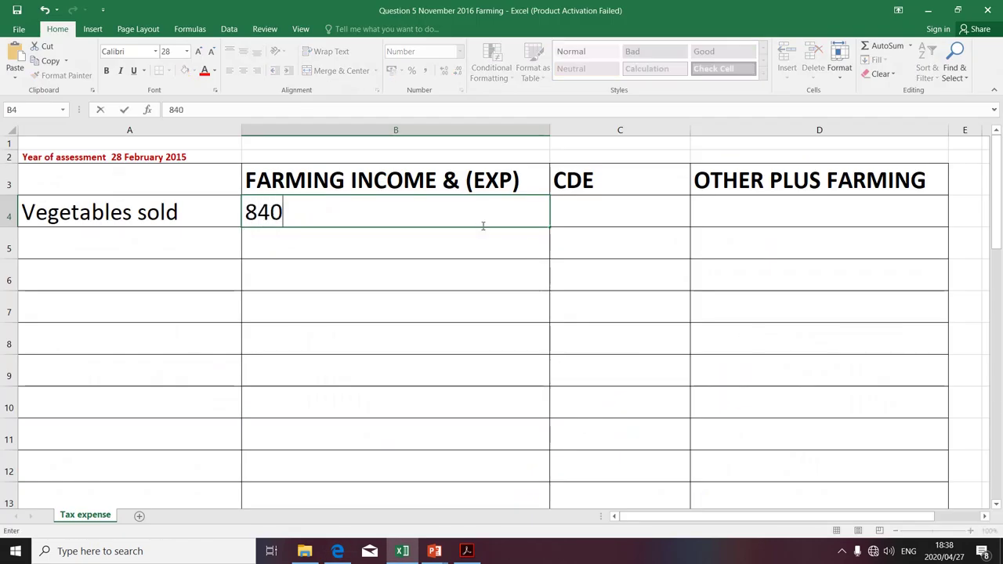
text( 000)
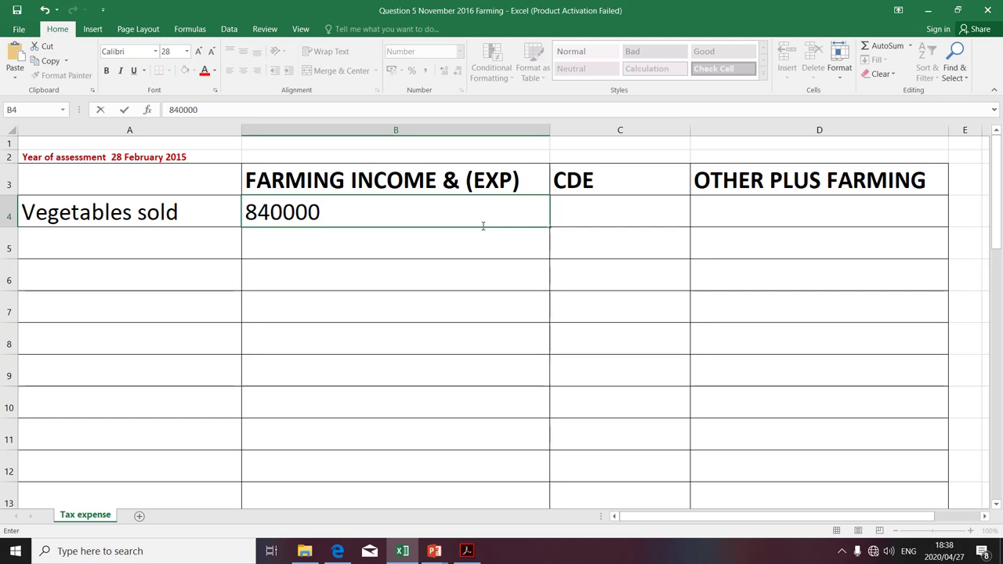
key(Return)
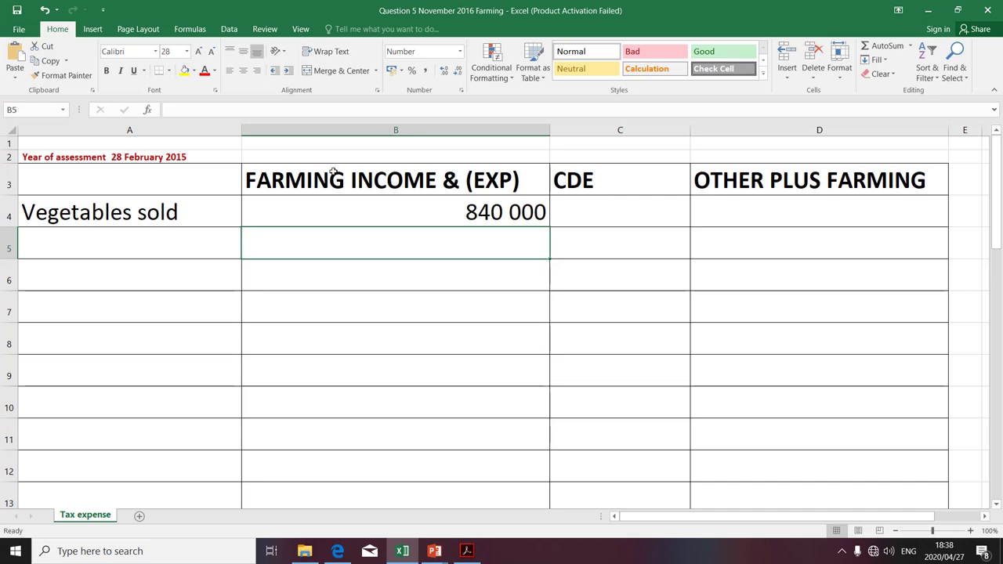
click(335, 130)
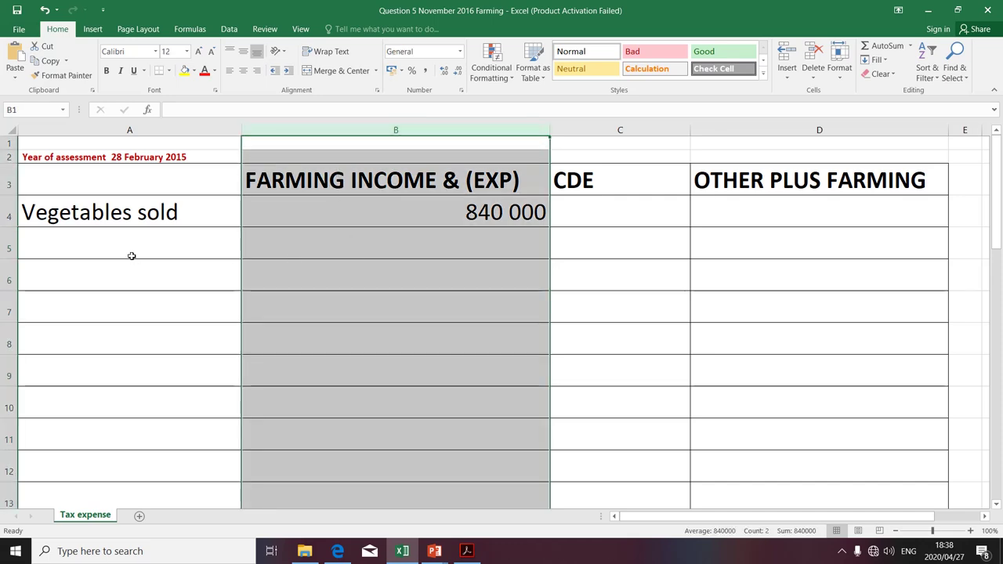
- Copy the "Sale of old tractor" receipt label from the question paper into cell A5 of the spreadsheet
click(133, 257)
key(alt+Tab)
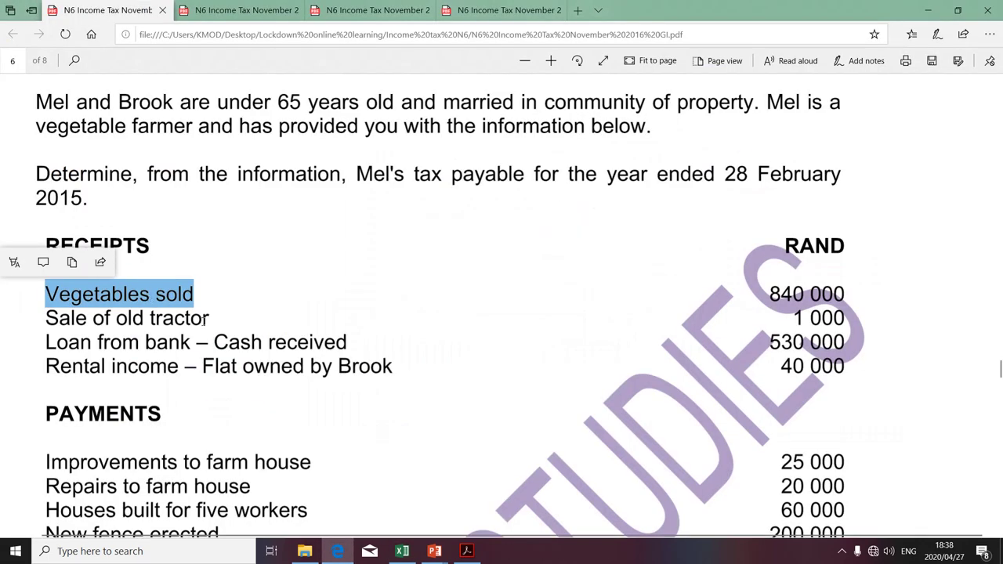
drag(207, 319, 73, 323)
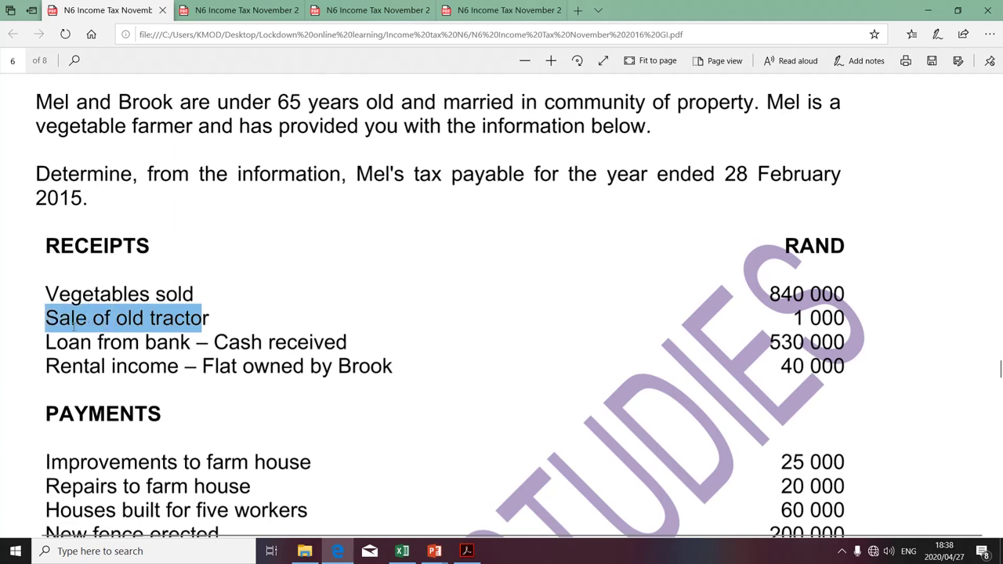
drag(210, 318, 79, 313)
key(ctrl+c)
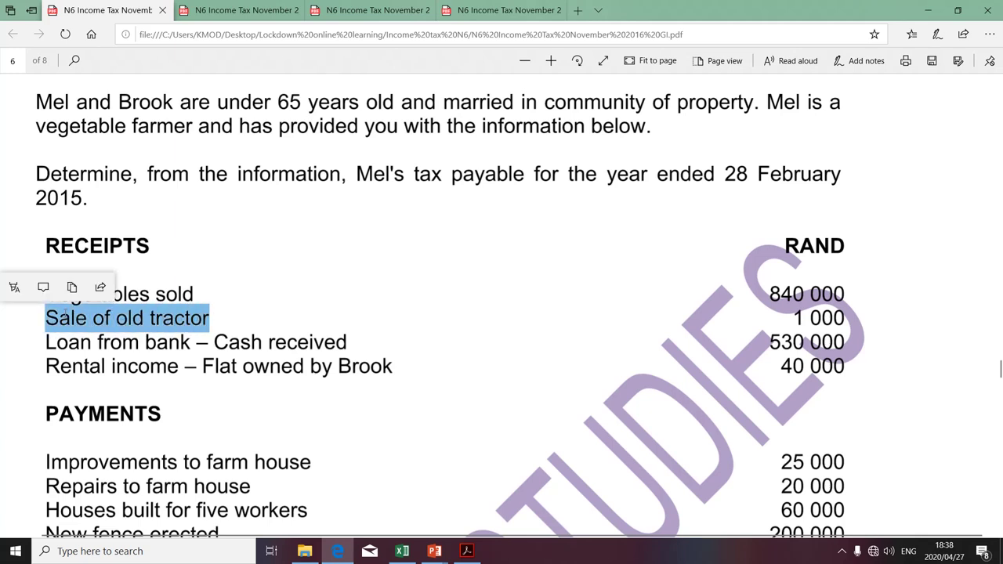
key(alt+Tab)
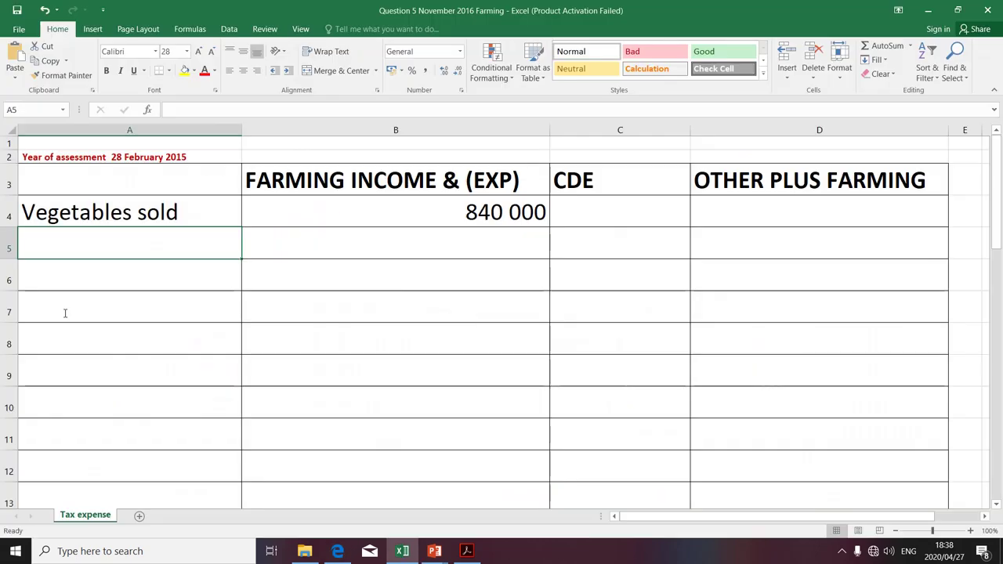
key(ctrl+v)
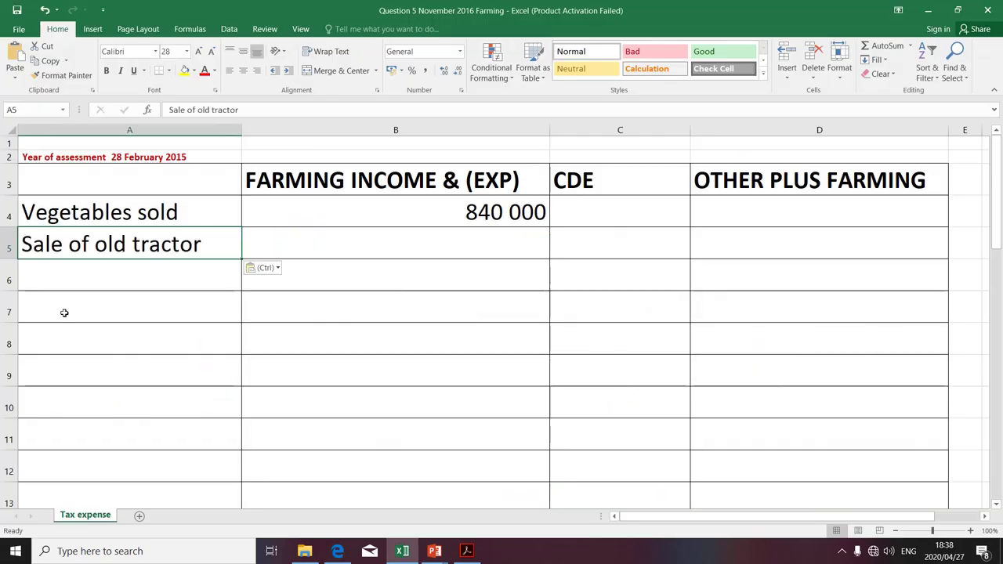
- Check the old tractor's sale amount in the question paper and enter 0 in cell B5 under FARMING INCOME & (EXP)
click(511, 241)
key(alt+Tab)
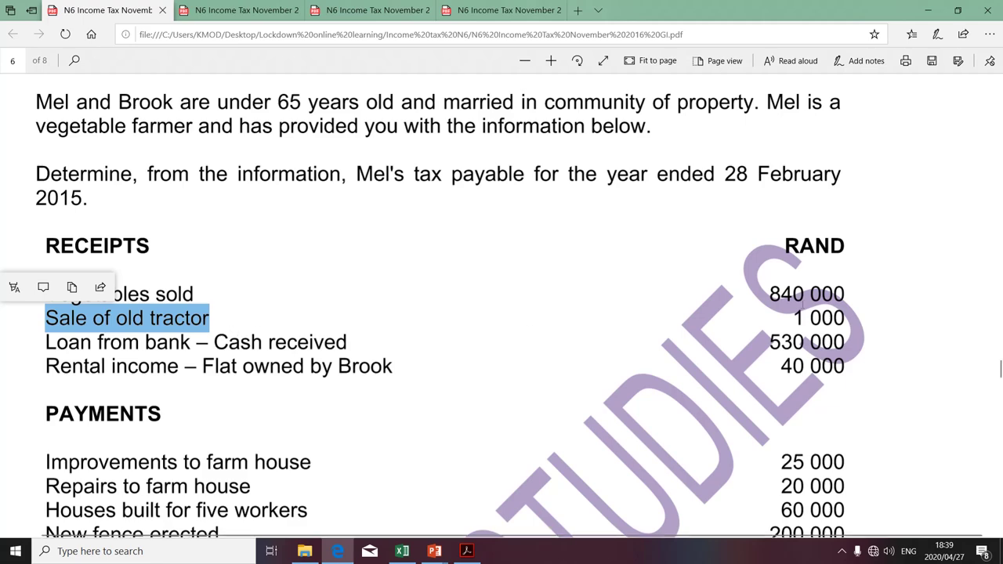
key(alt+Tab)
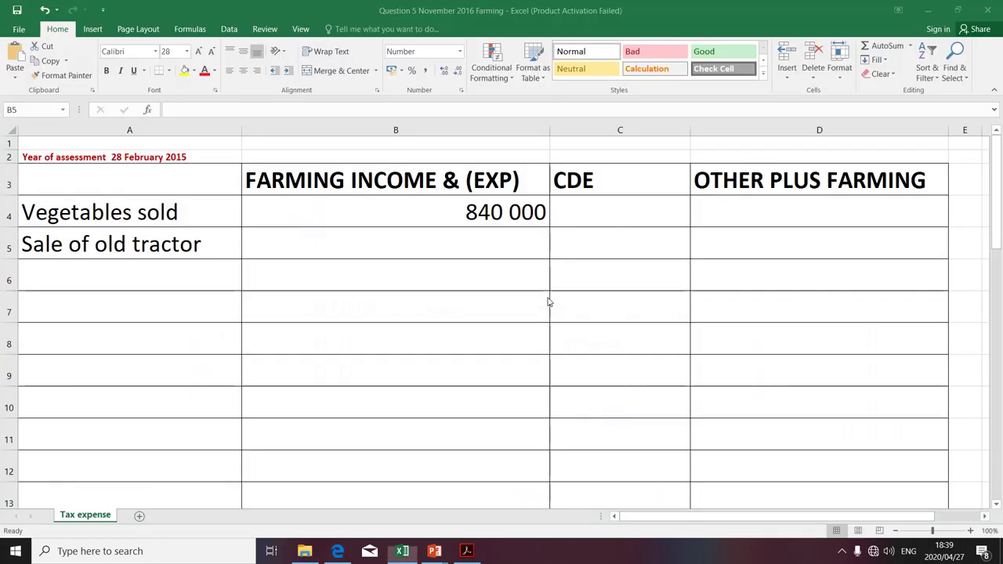
click(519, 245)
text(0)
key(Return)
- Copy the "Loan from bank – Cash received" receipt label from the question paper into cell A6 of the spreadsheet
click(123, 278)
key(alt+Tab)
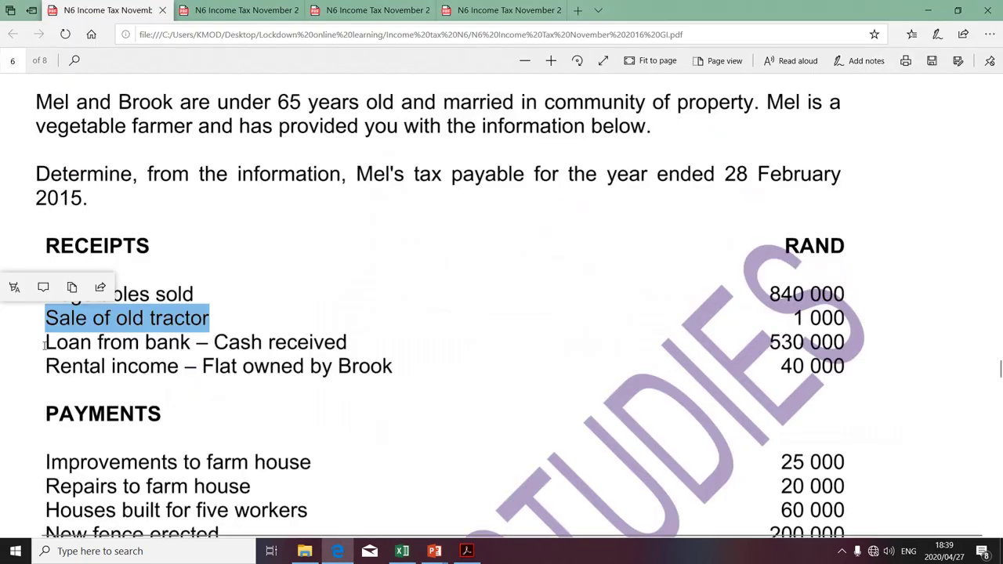
drag(44, 343, 350, 346)
key(ctrl+c)
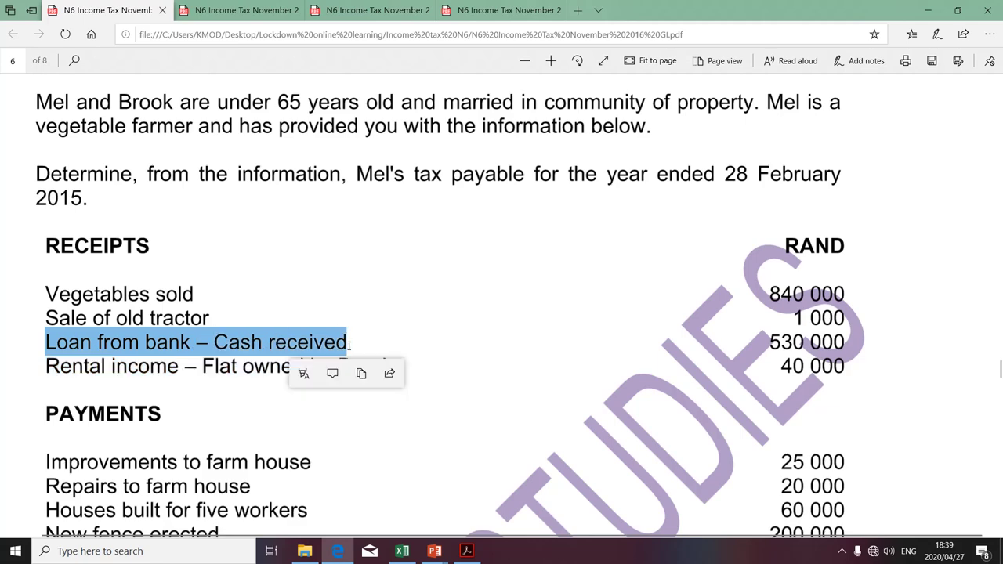
key(alt+Tab)
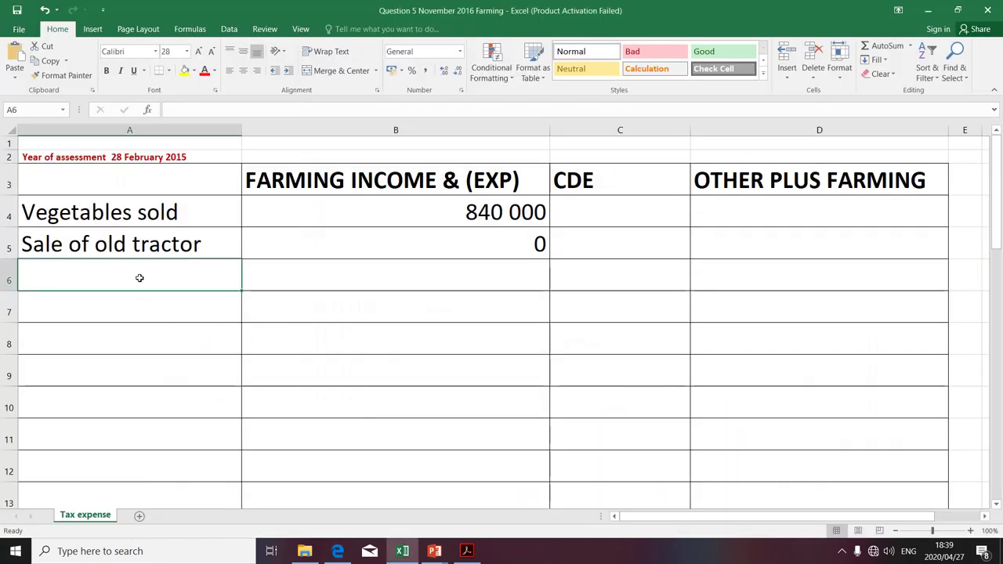
key(ctrl+v)
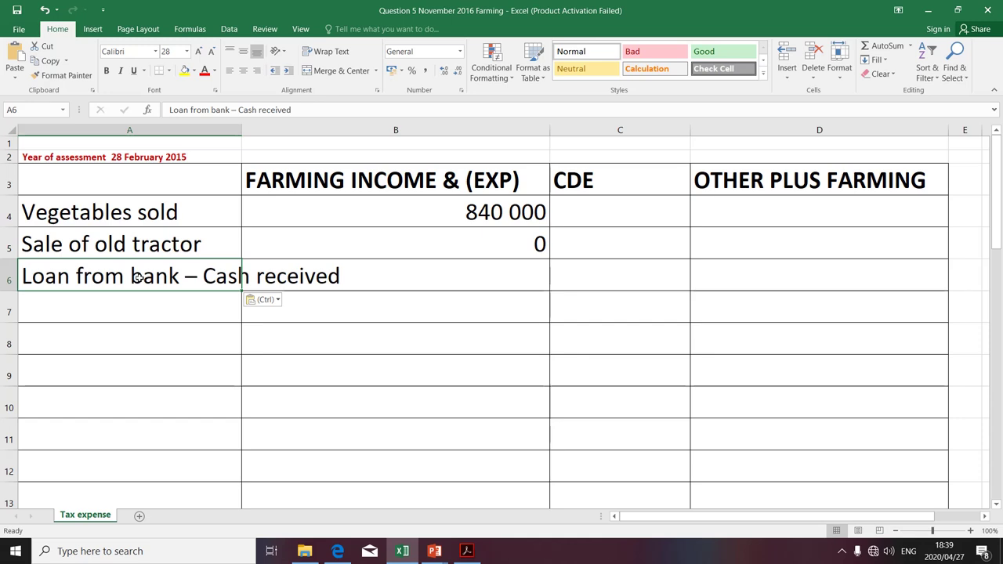
- Enter 0 as the farming income for the bank loan in cell B6
click(471, 273)
text(0)
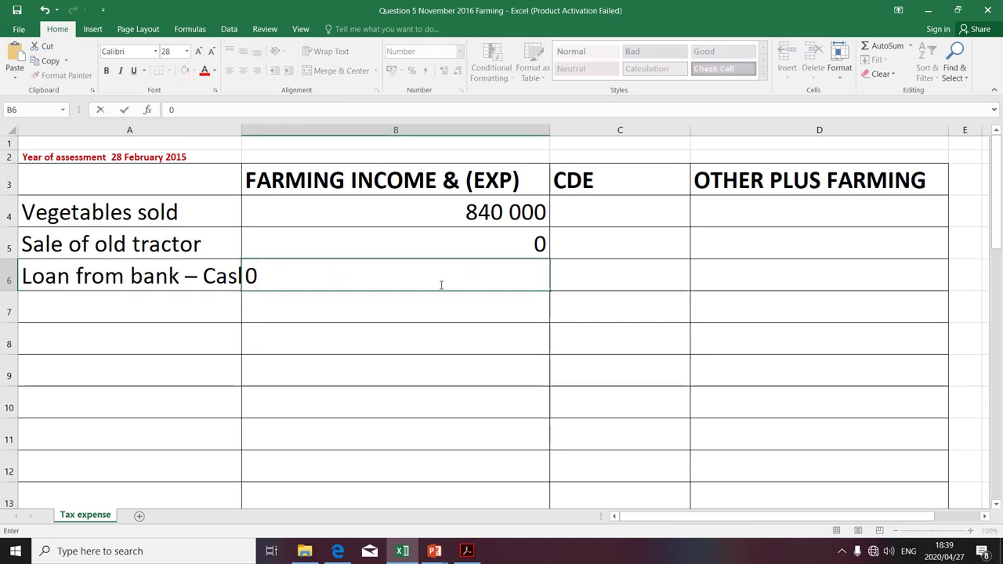
click(364, 344)
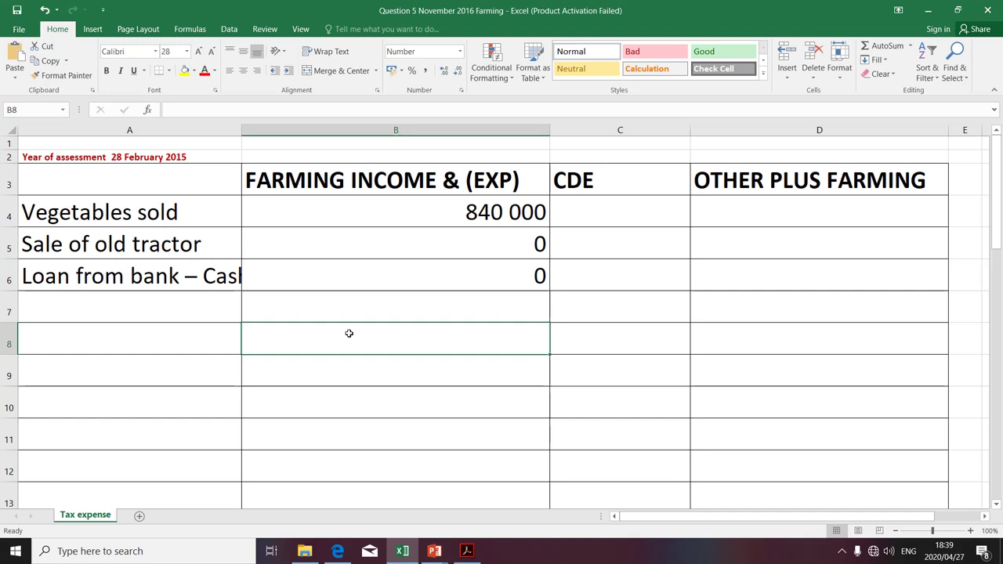
click(388, 275)
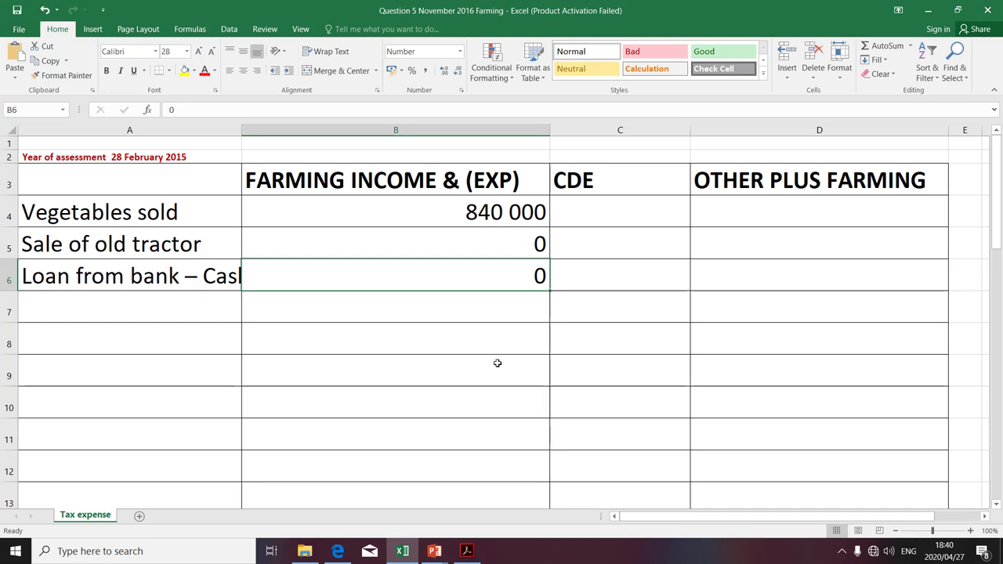
click(180, 284)
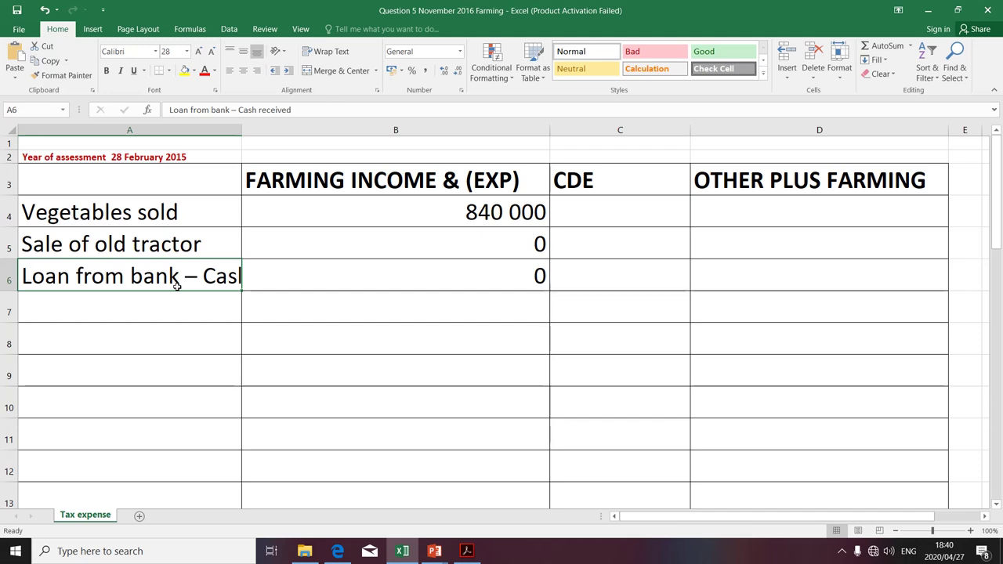
click(436, 276)
- Copy the full rental income receipt label for the flat from the question paper into cell A7 of the spreadsheet
click(231, 322)
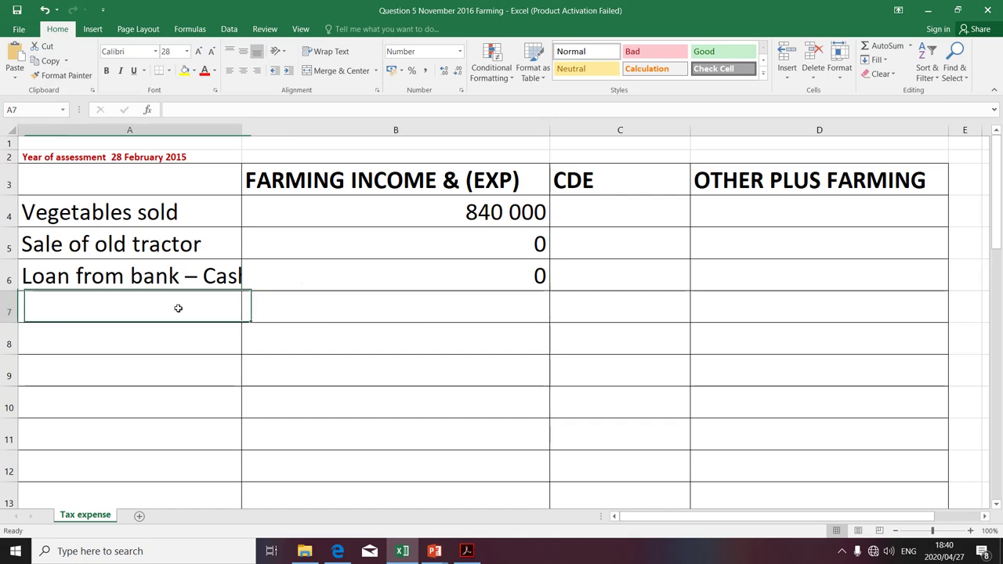
key(alt+Tab)
drag(45, 362, 400, 370)
key(ctrl+c)
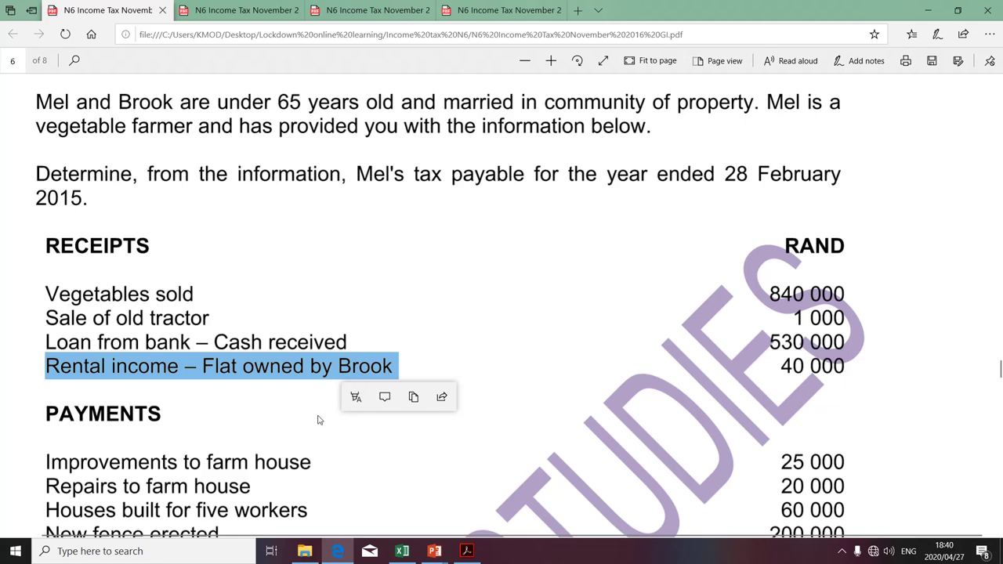
key(alt+Tab)
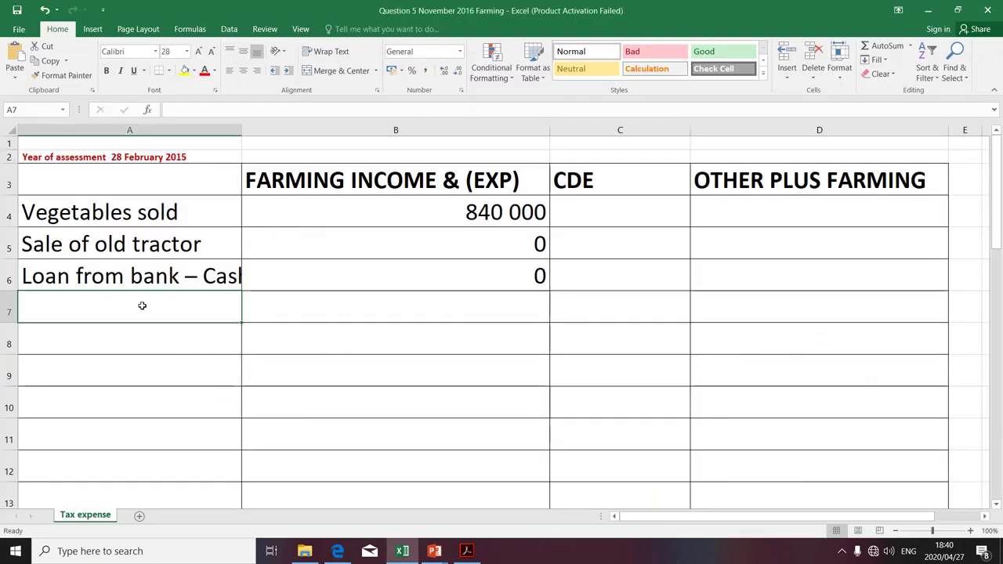
key(ctrl+v)
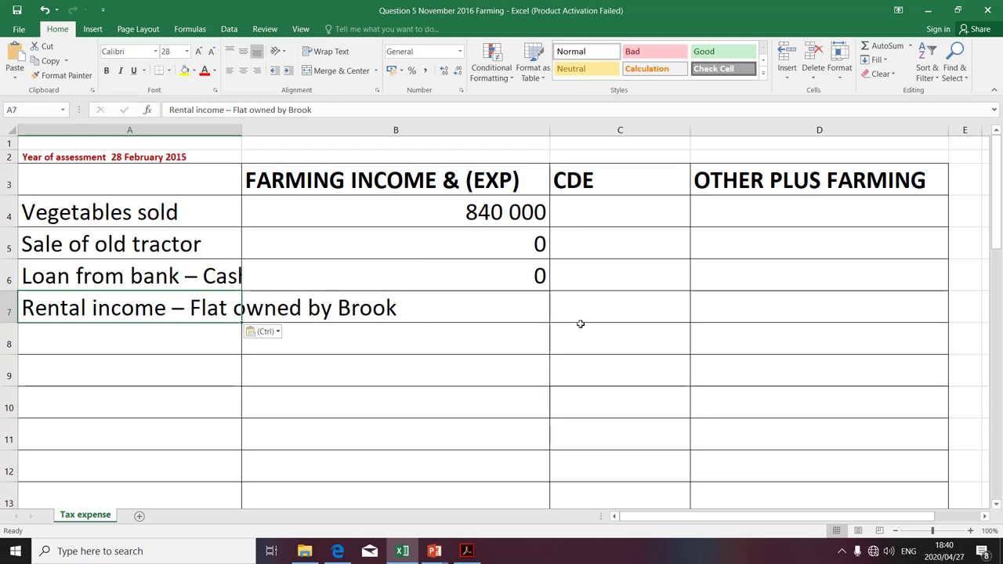
- Check the rental amount in the question paper and enter the formula =40000/2 in cell D7 under OTHER PLUS FARMING
click(761, 313)
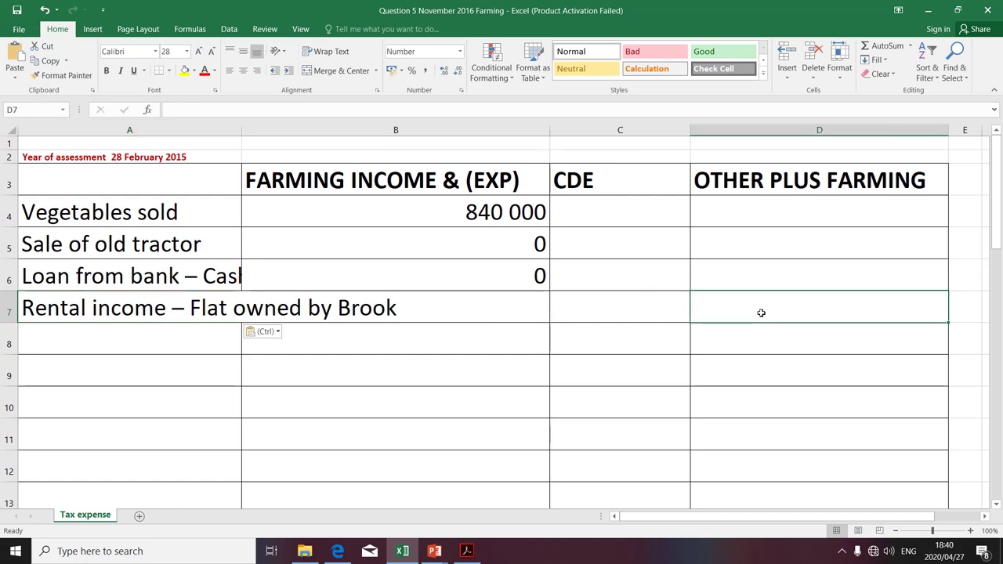
text(=)
key(alt+Tab)
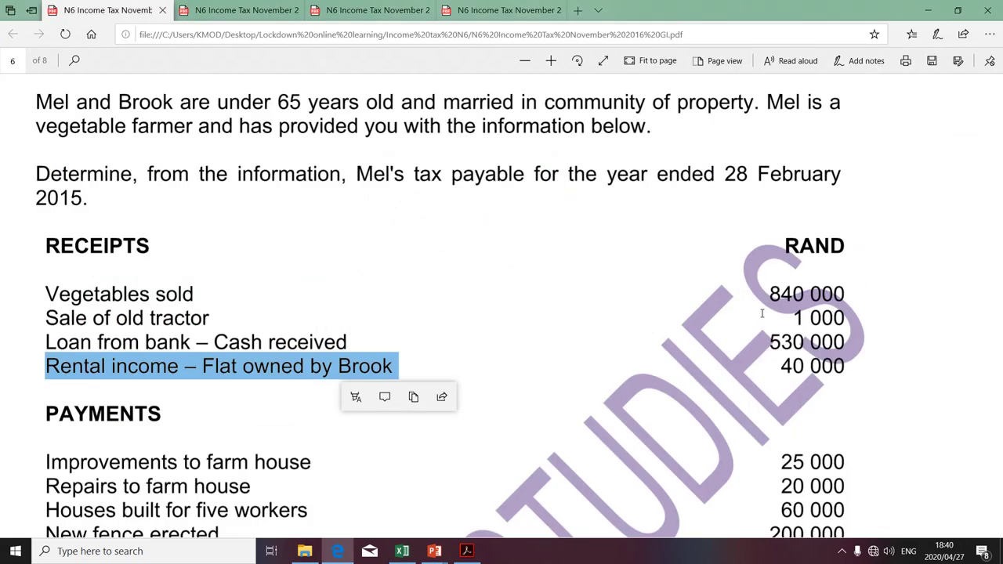
key(alt+Tab)
text(4)
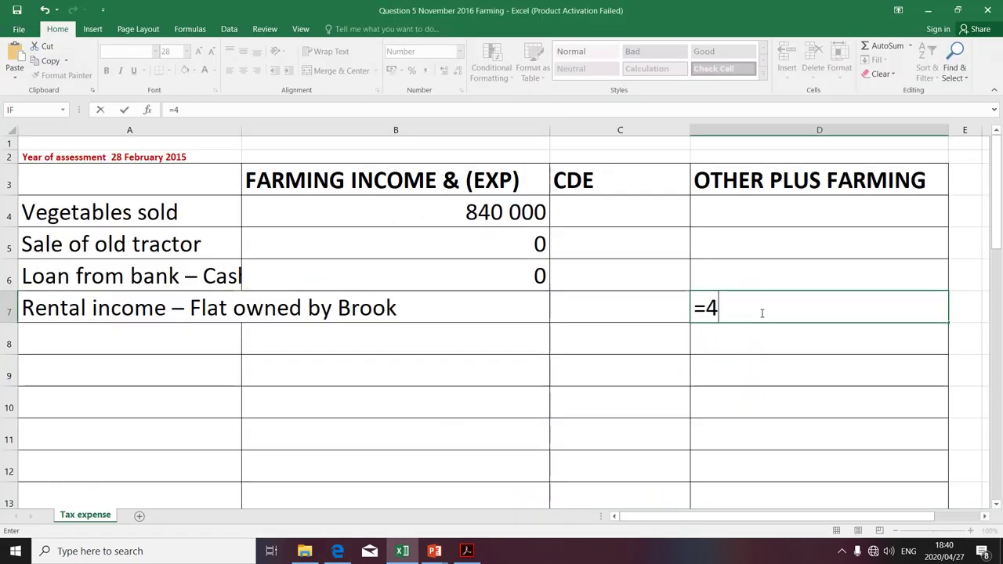
text(0000/2)
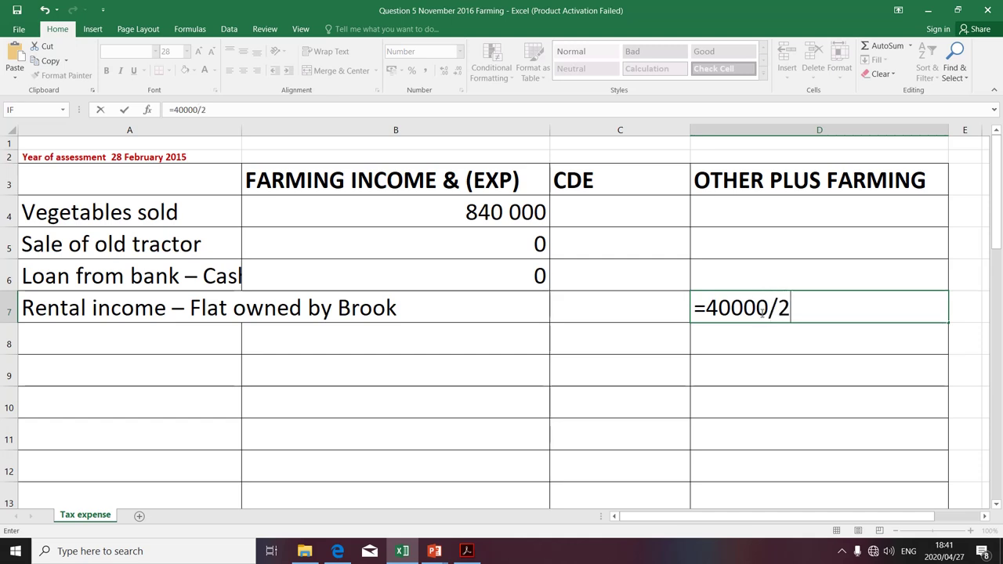
key(Return)
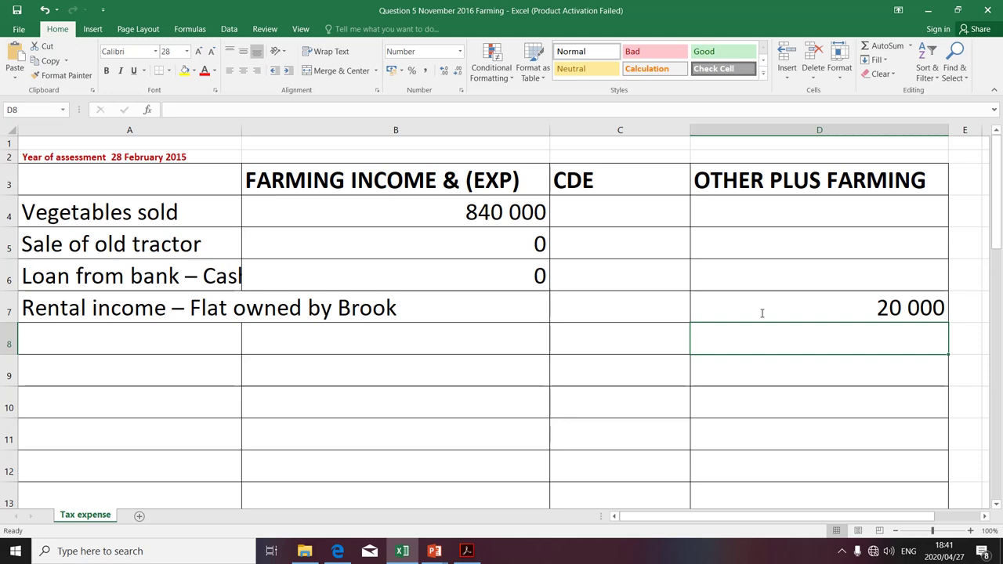
click(761, 312)
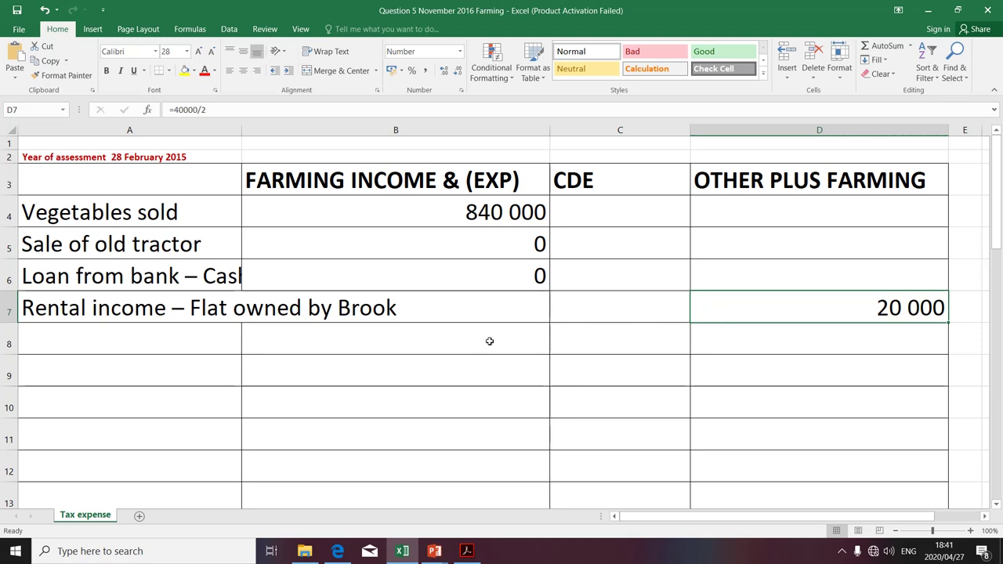
click(84, 310)
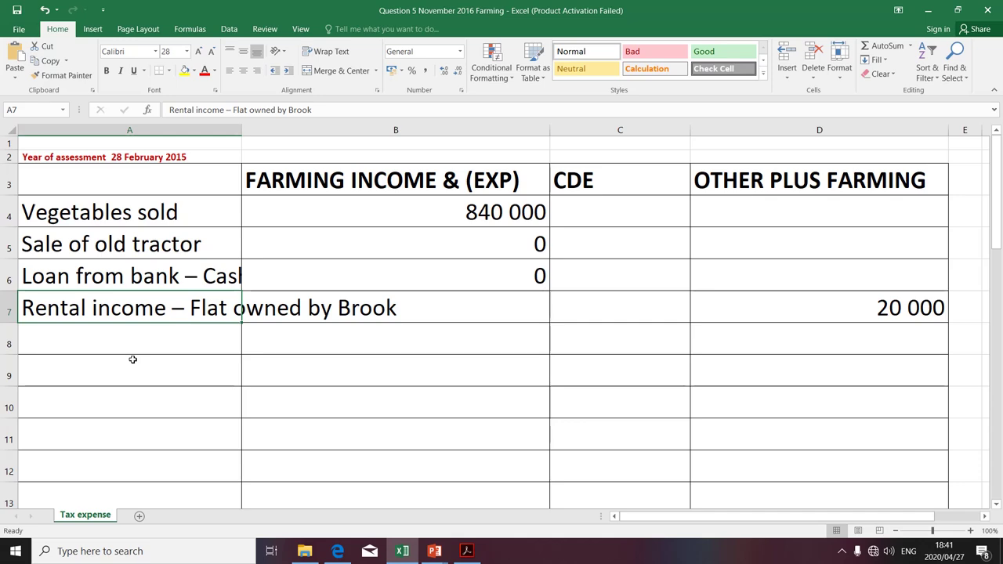
- Copy the "Improvements to farm house" payment label from the question paper into cell A8 of the spreadsheet
click(92, 336)
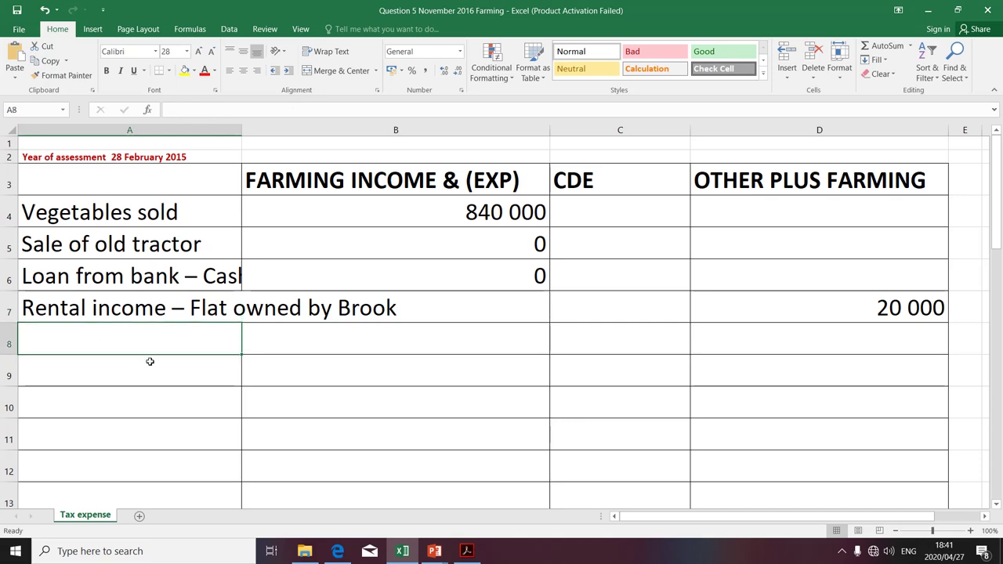
key(alt+Tab)
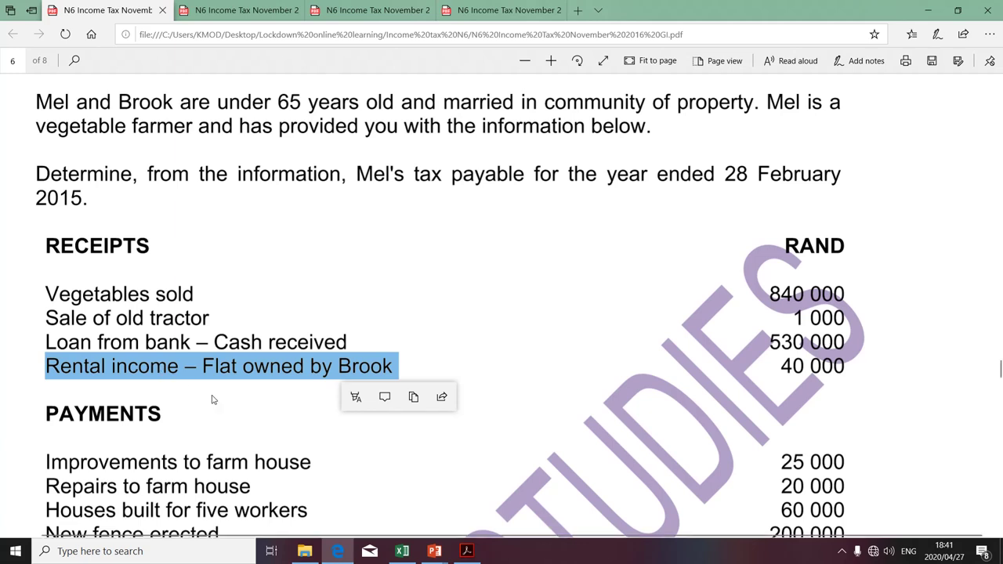
scroll(212, 398, down, 3)
drag(315, 326, 100, 329)
key(ctrl+c)
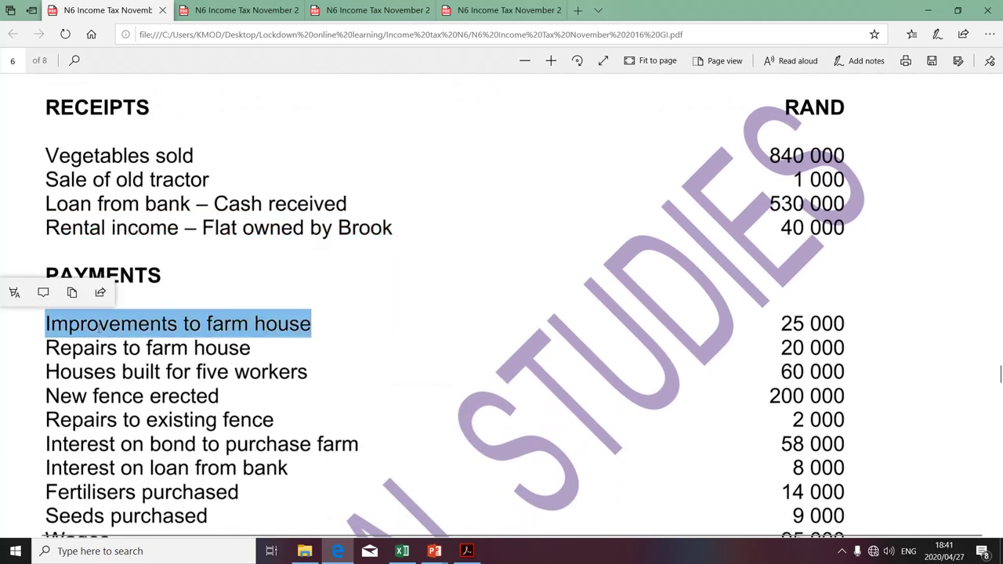
key(alt+Tab)
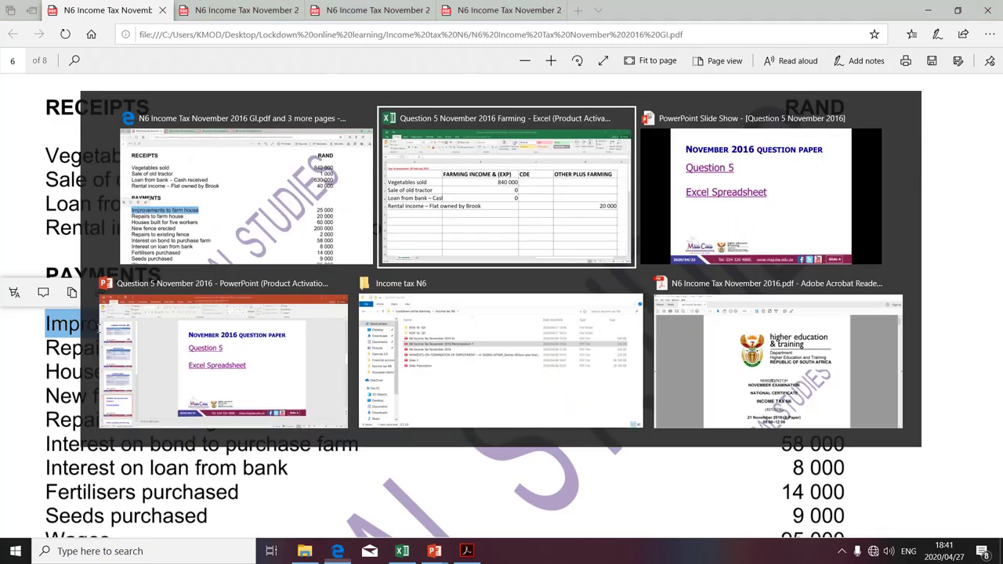
key(ctrl+v)
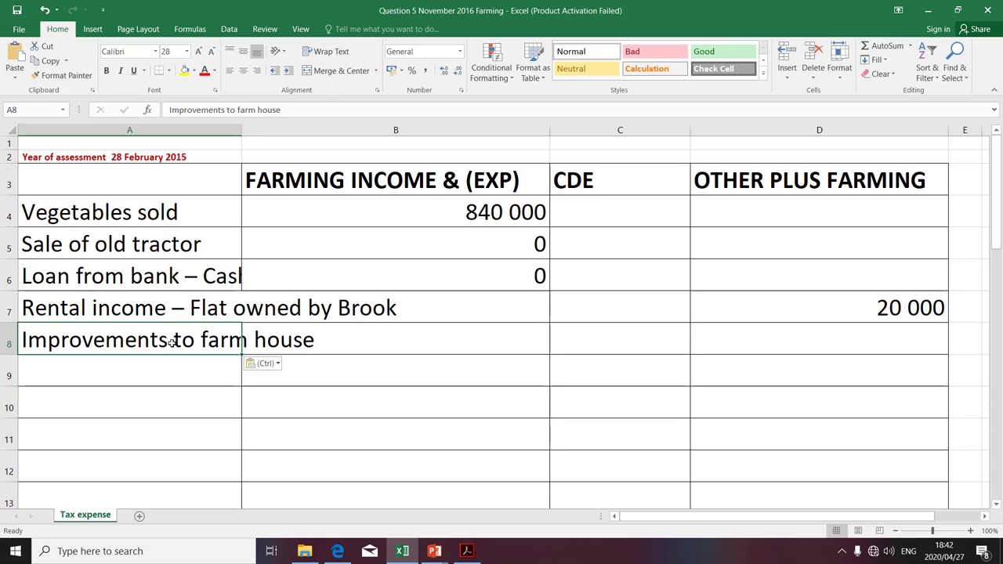
- Enter 0 for the farm house improvements in cell B8 under FARMING INCOME & (EXP)
click(488, 337)
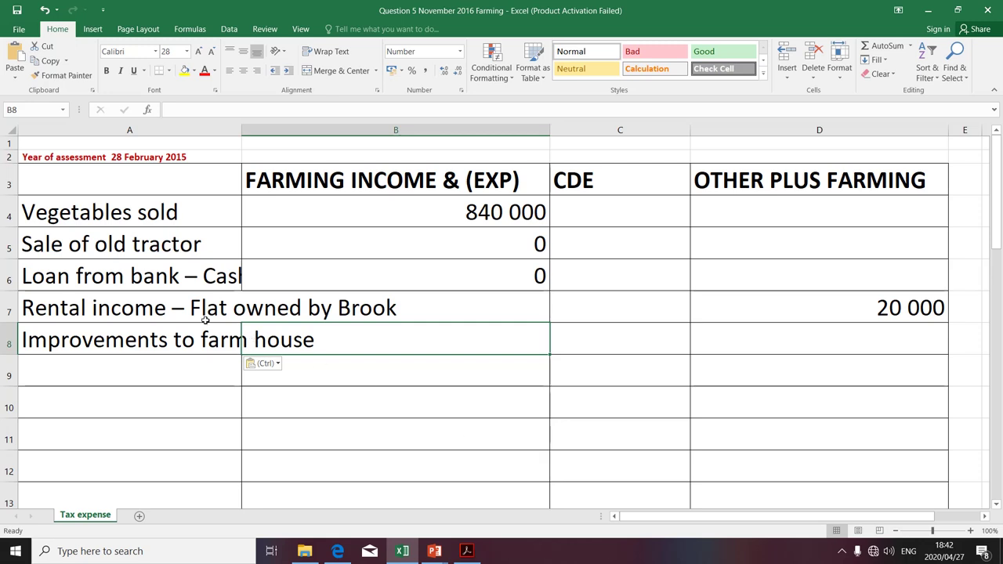
click(134, 339)
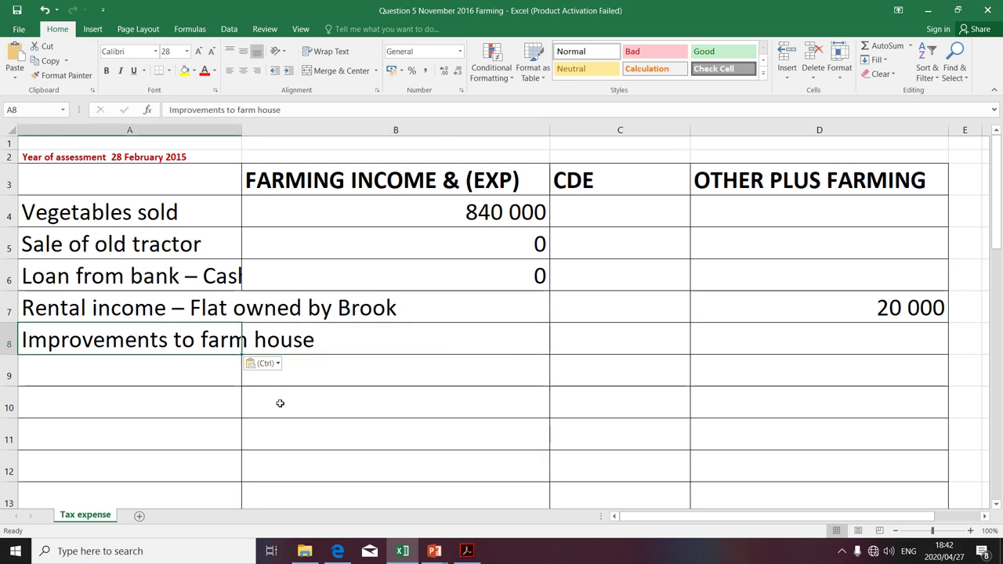
click(453, 351)
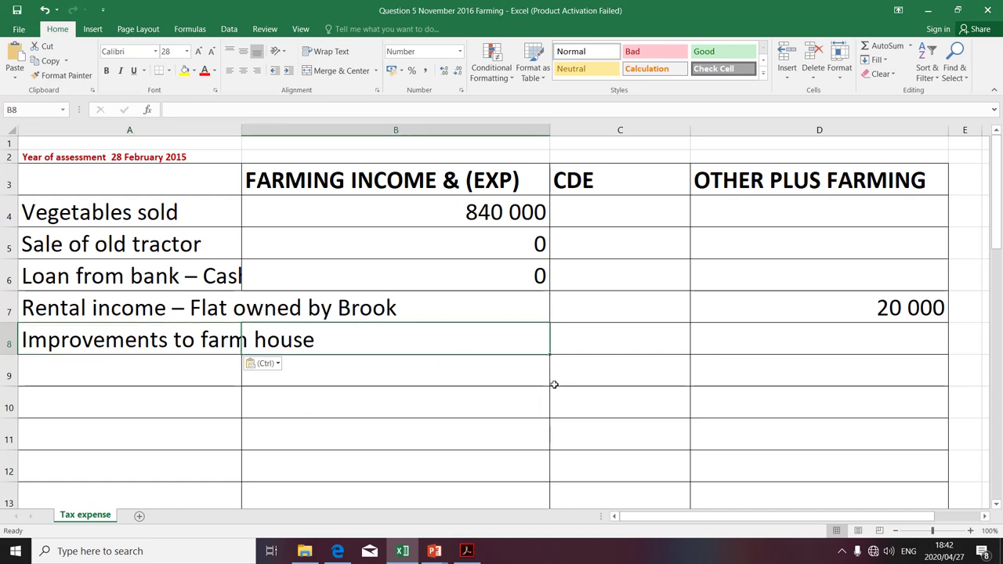
text(0)
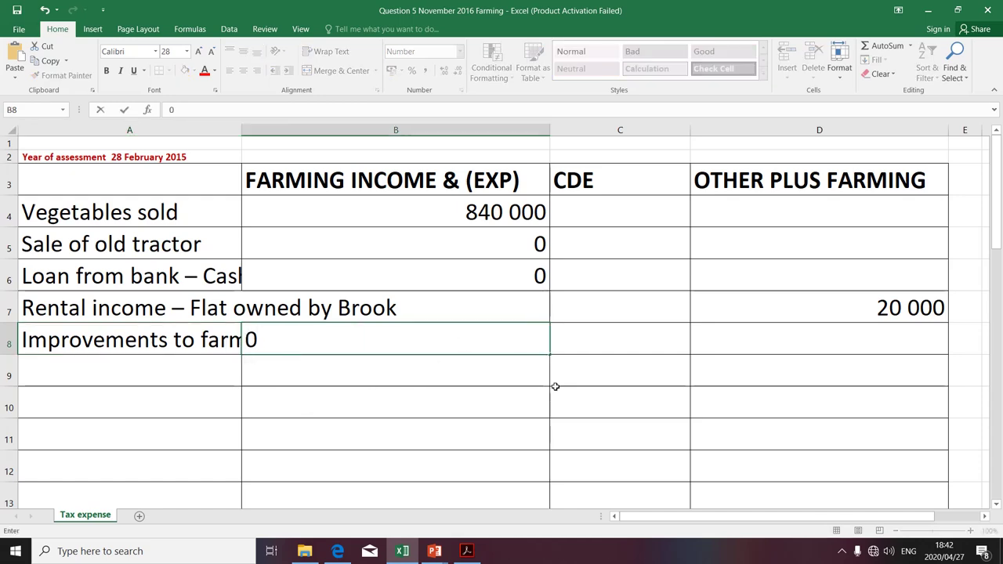
key(Return)
- Copy the "Repairs to farm house" payment label from the question paper into cell A9 and select cell B9 beside it
click(195, 369)
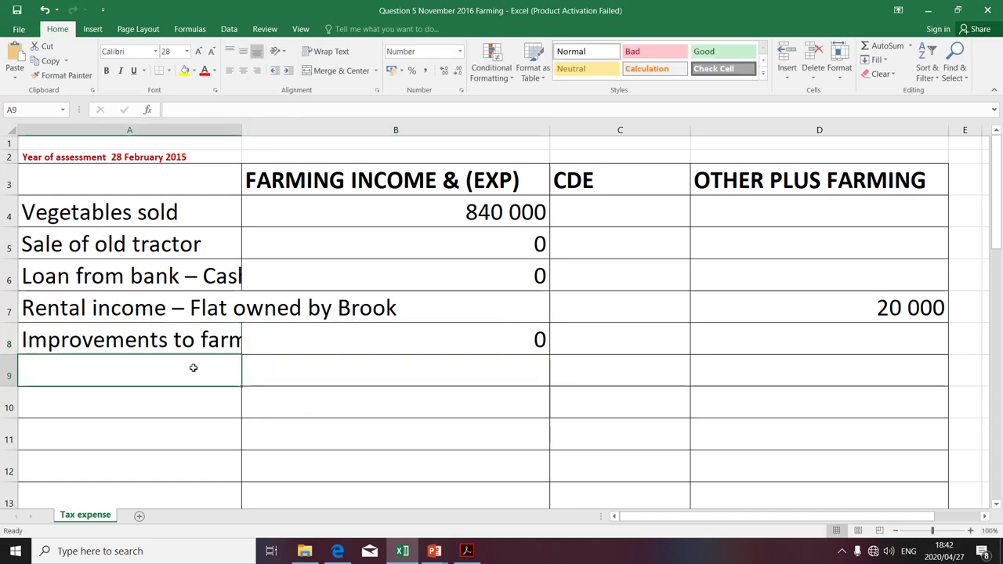
key(alt+Tab)
drag(46, 347, 248, 349)
key(ctrl+c)
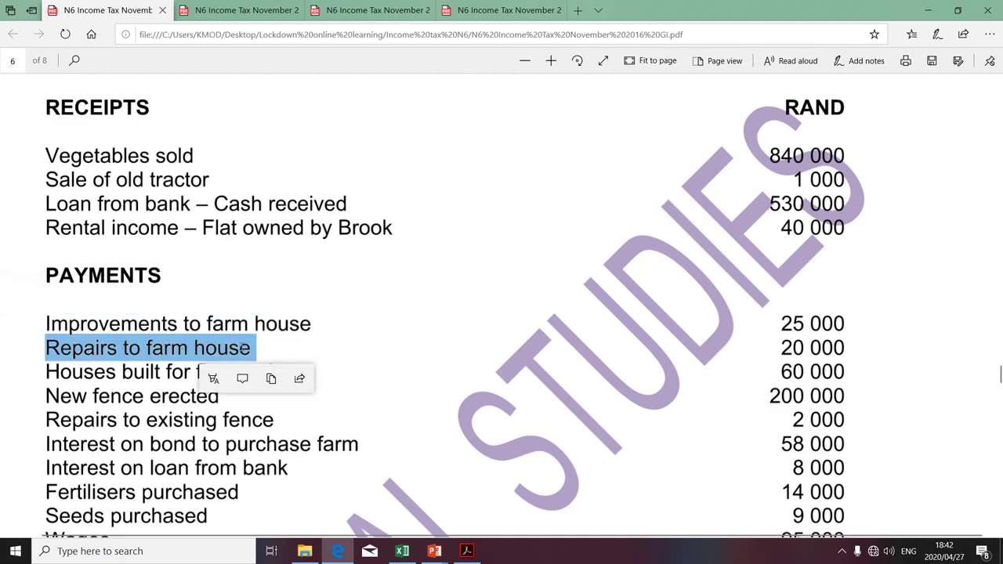
key(alt+Tab)
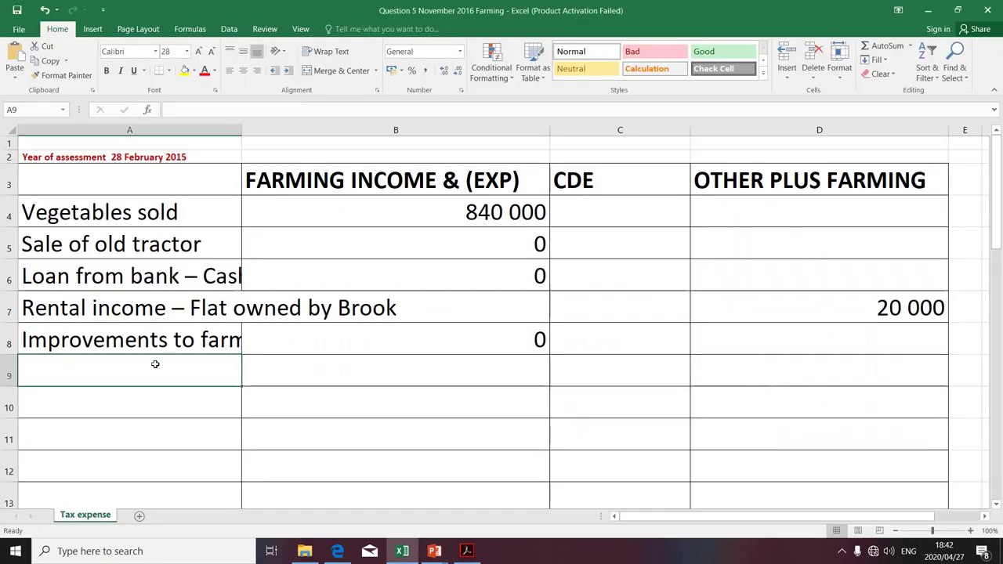
key(ctrl+v)
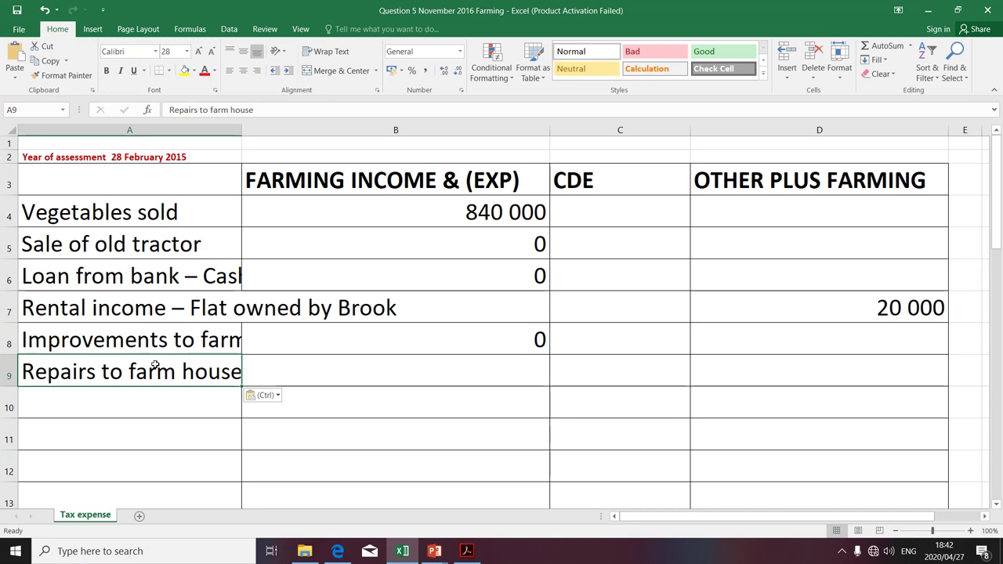
click(441, 383)
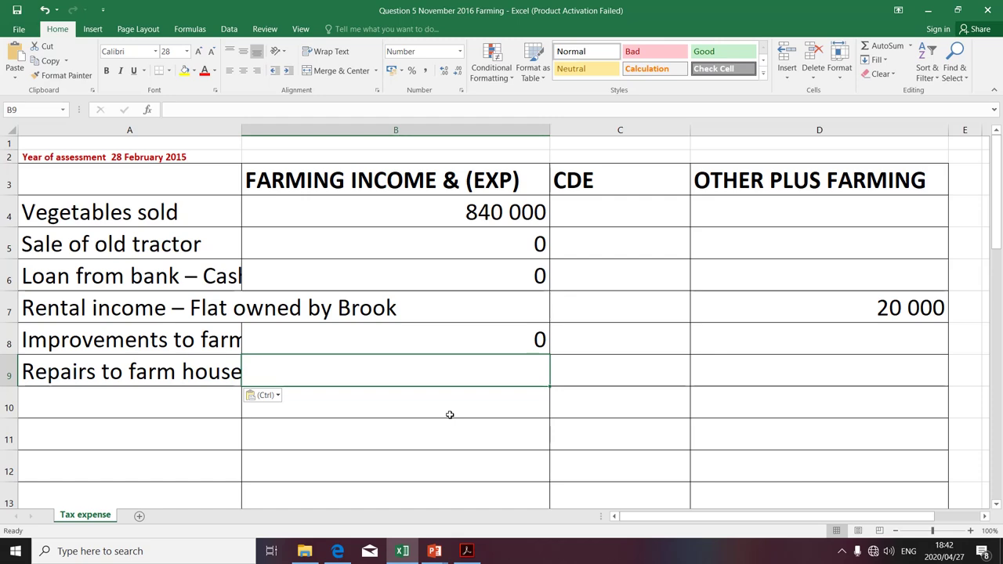
- Enter 0 for the farm house repairs in cell B9 under FARMING INCOME & (EXP)
text(0)
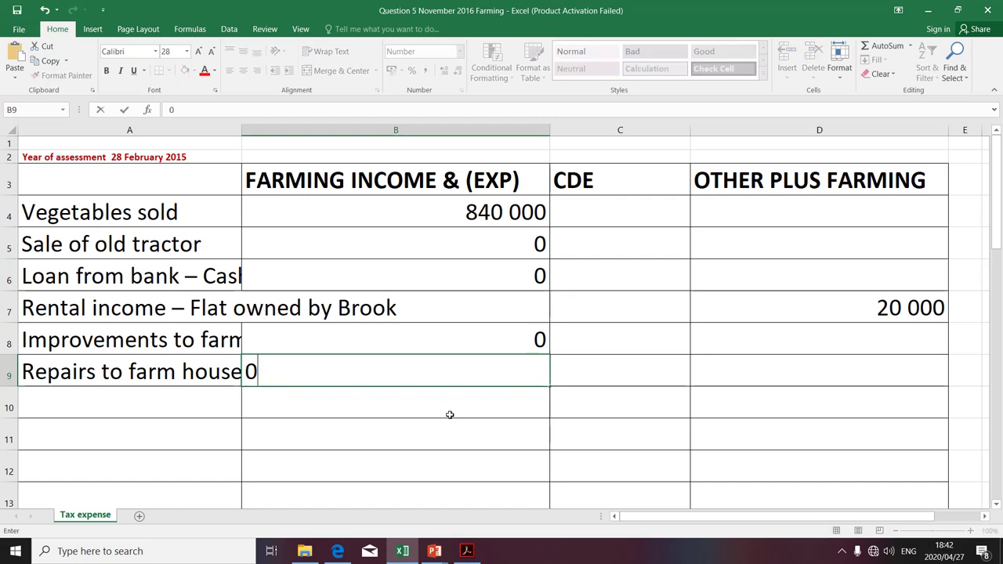
click(197, 399)
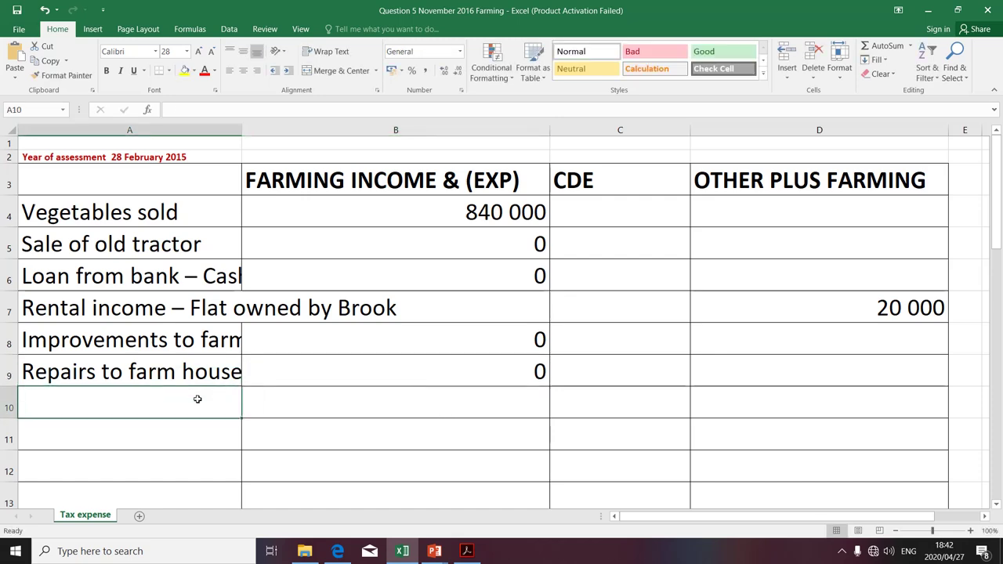
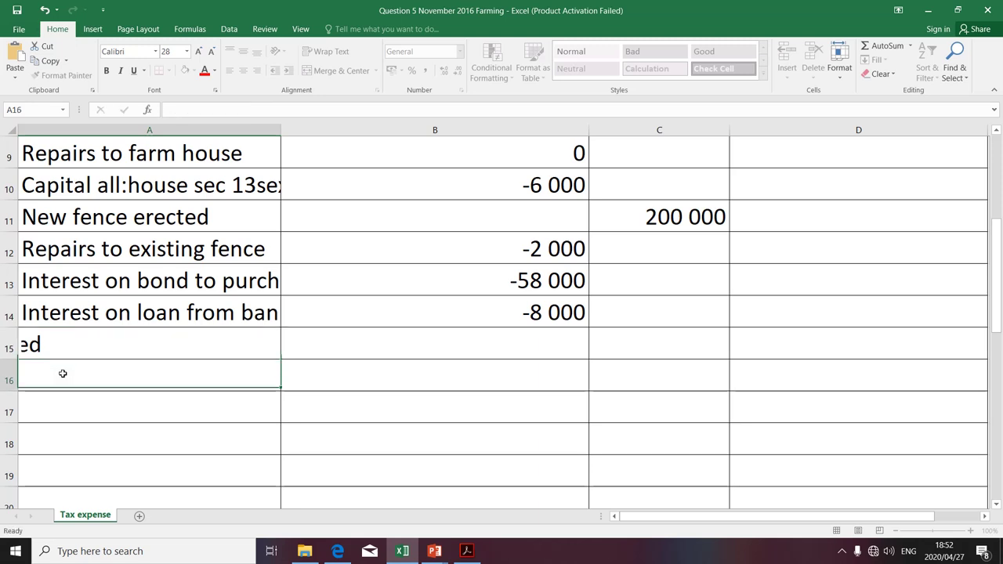
- Put the label "Seeds purchased" in A16, and enter -14000 for fertilisers in B15 and -9000 for seeds in B16, following the question paper
text(Seeds purchased)
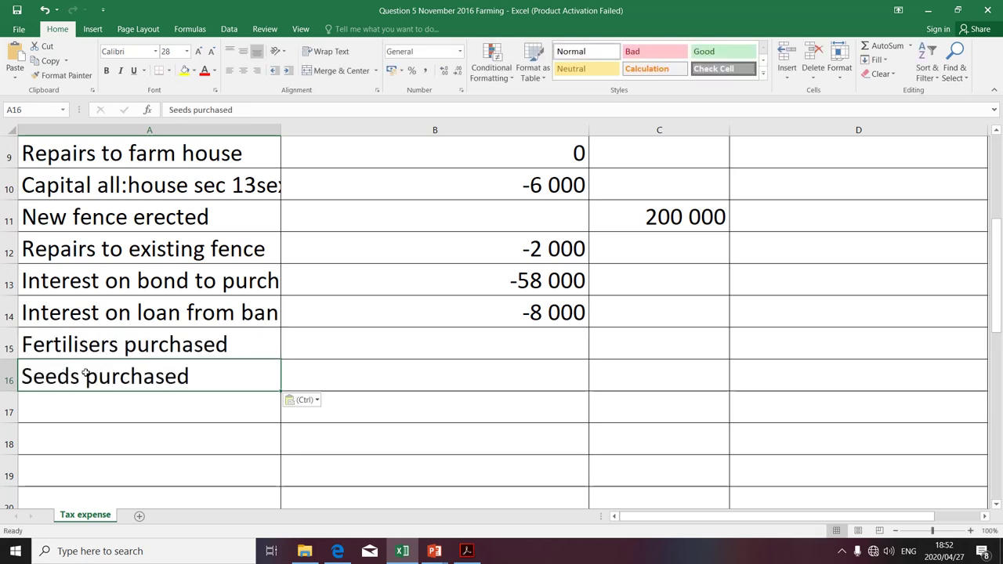
click(135, 350)
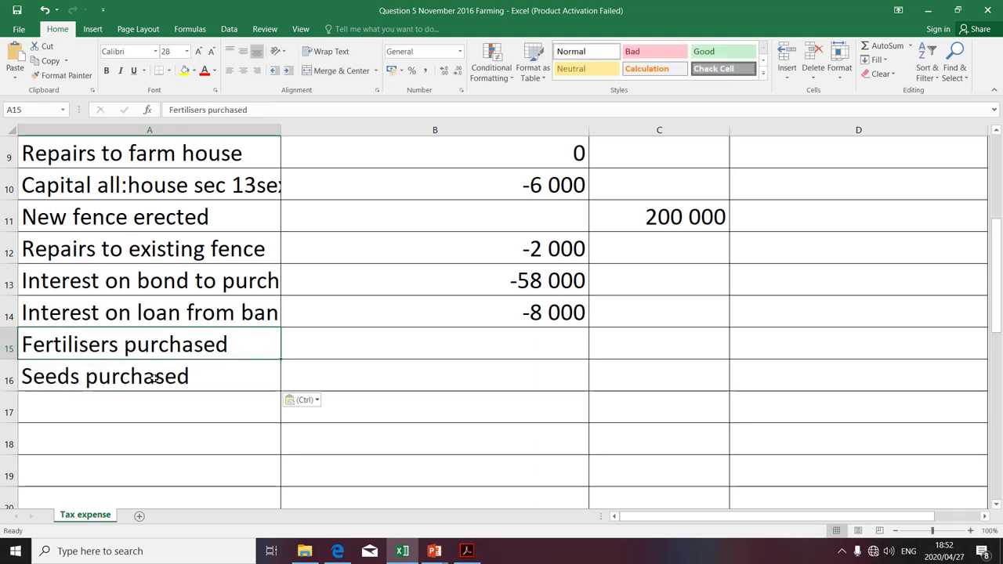
click(561, 349)
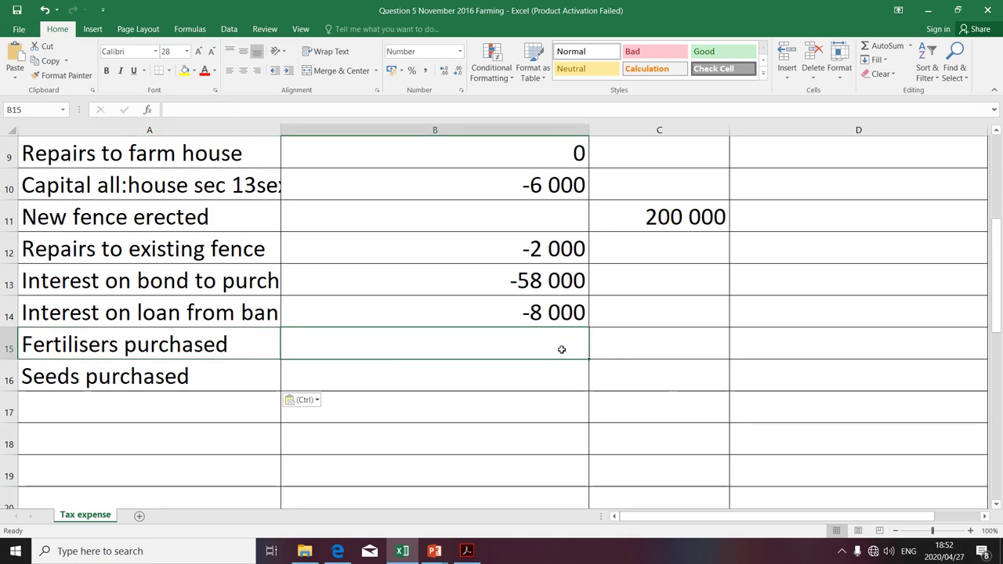
key(alt+Tab)
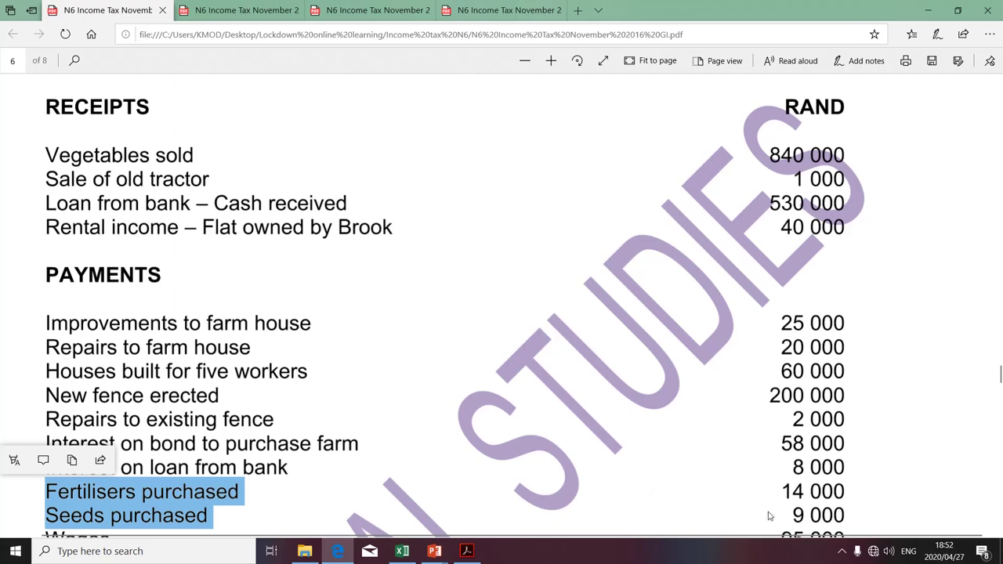
key(alt+Tab)
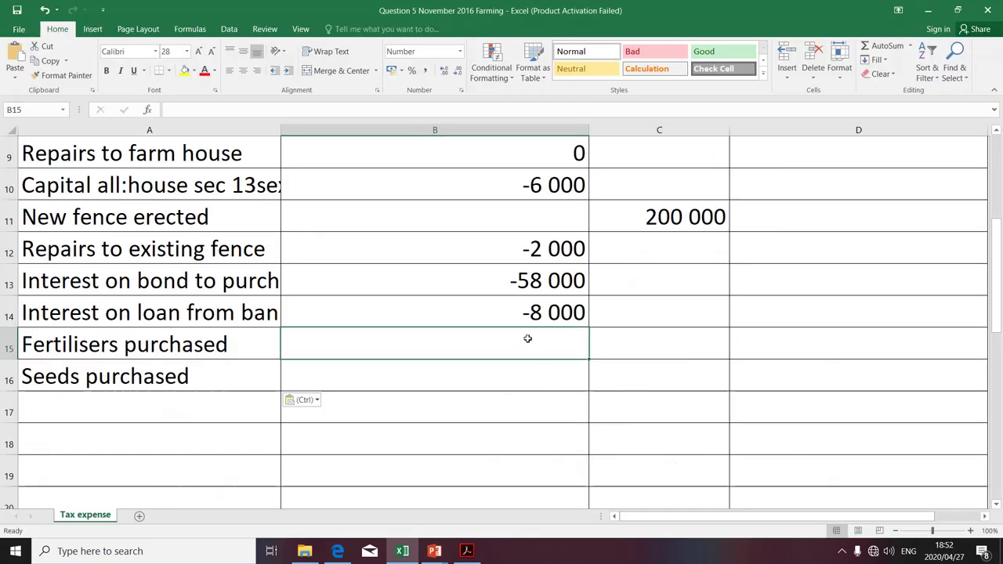
text(-14)
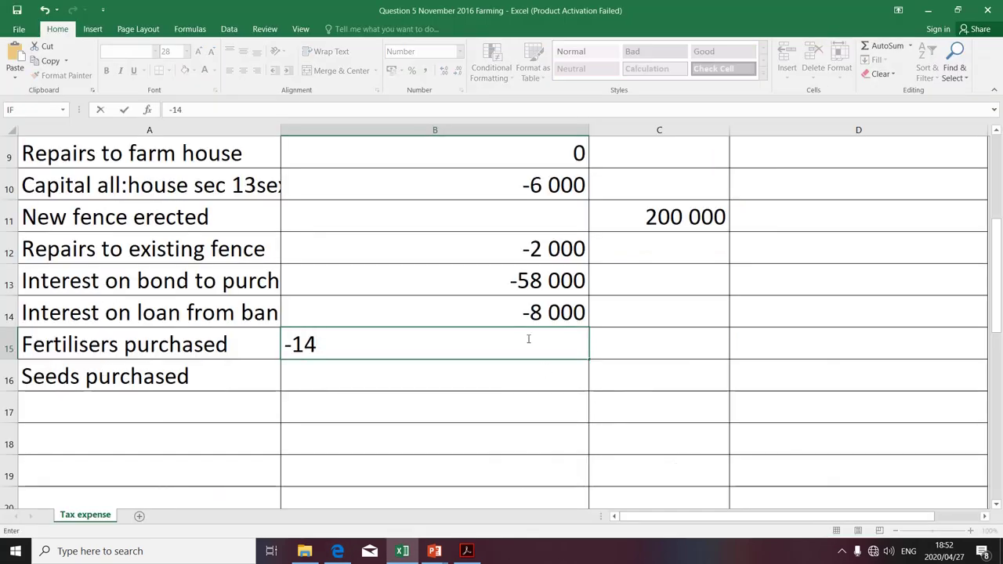
text(000)
key(Return)
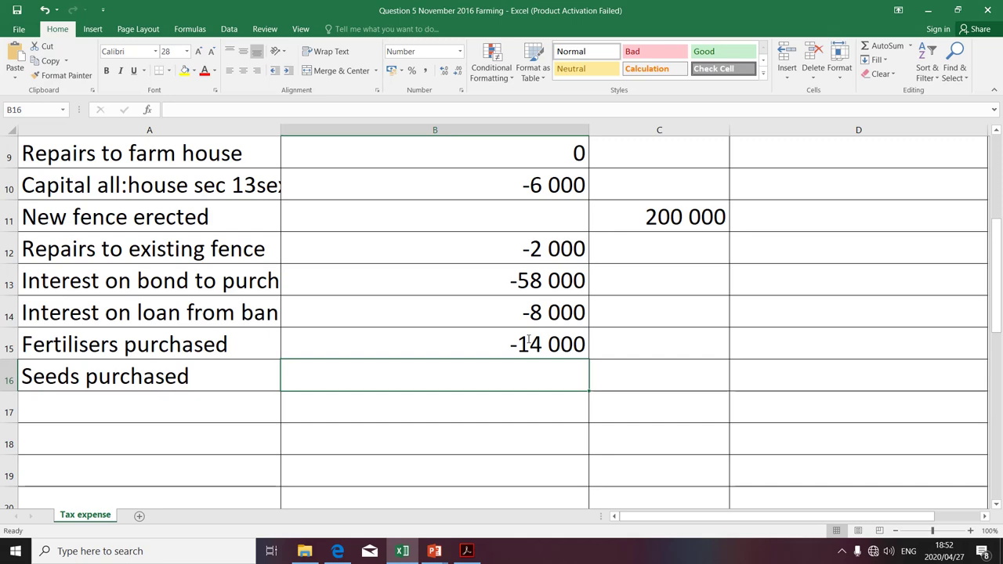
text(-9000)
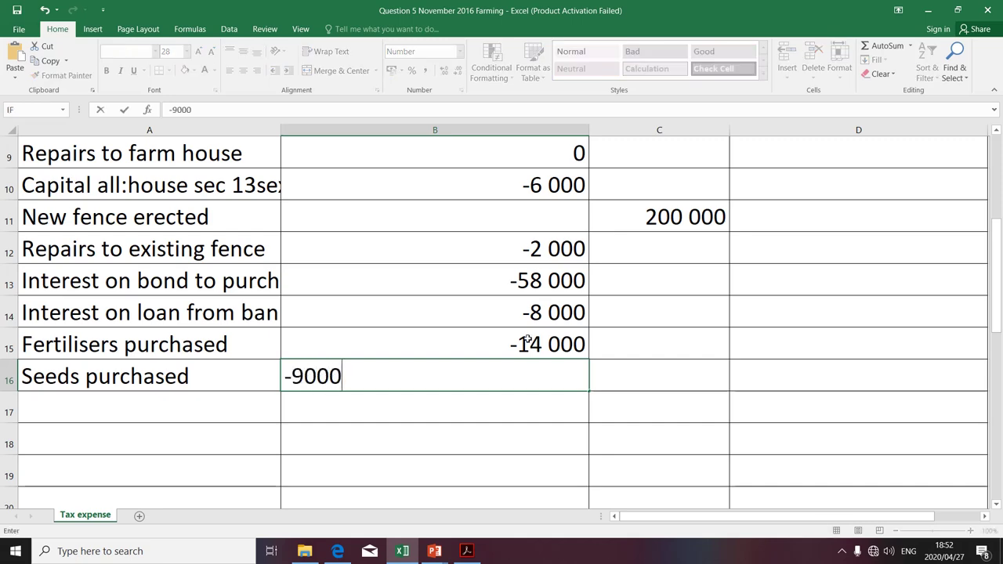
key(Return)
- Copy the "Wages" payment label from the question paper into cell A17 of the spreadsheet
key(alt+Tab)
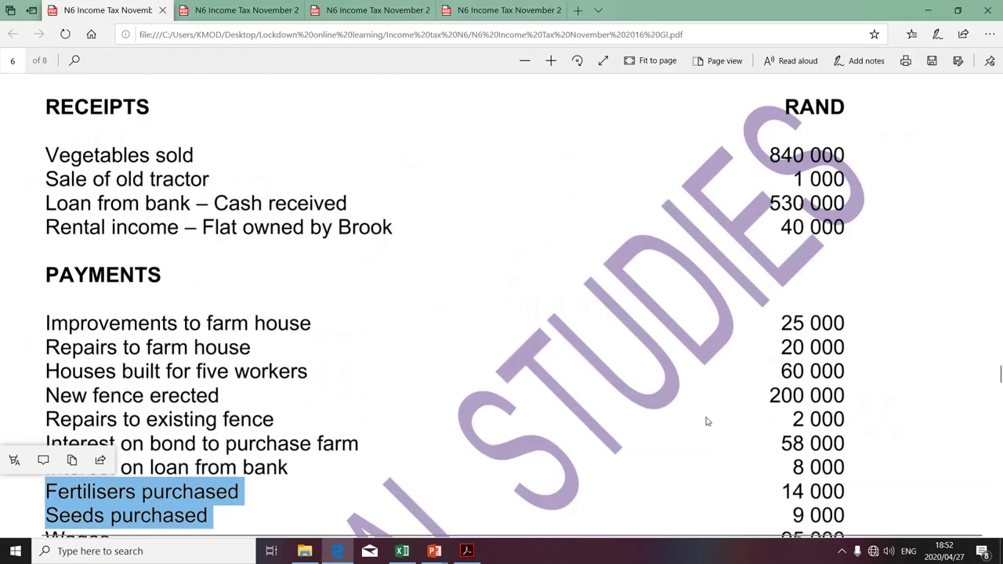
scroll(729, 437, down, 1)
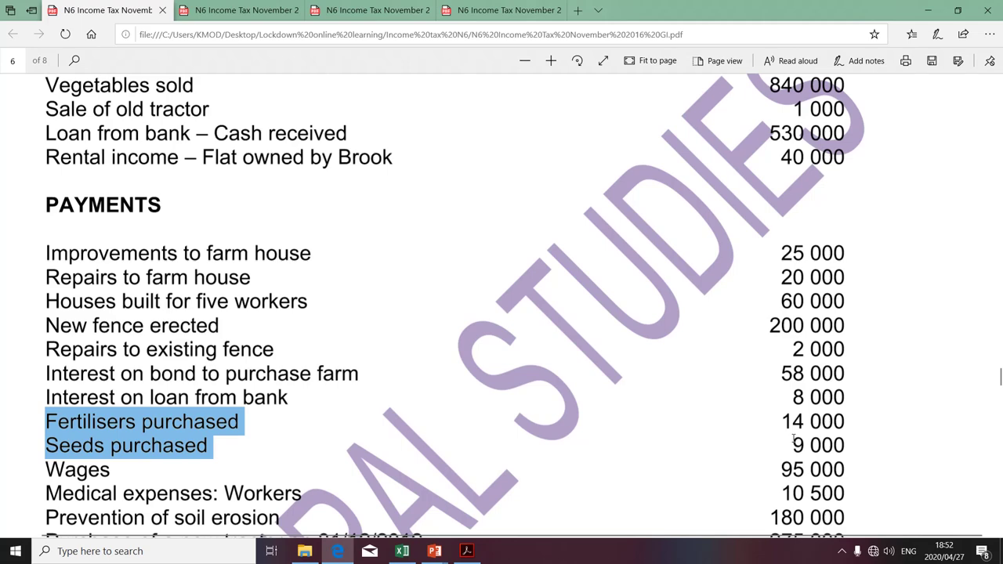
drag(117, 470, 56, 468)
key(ctrl+c)
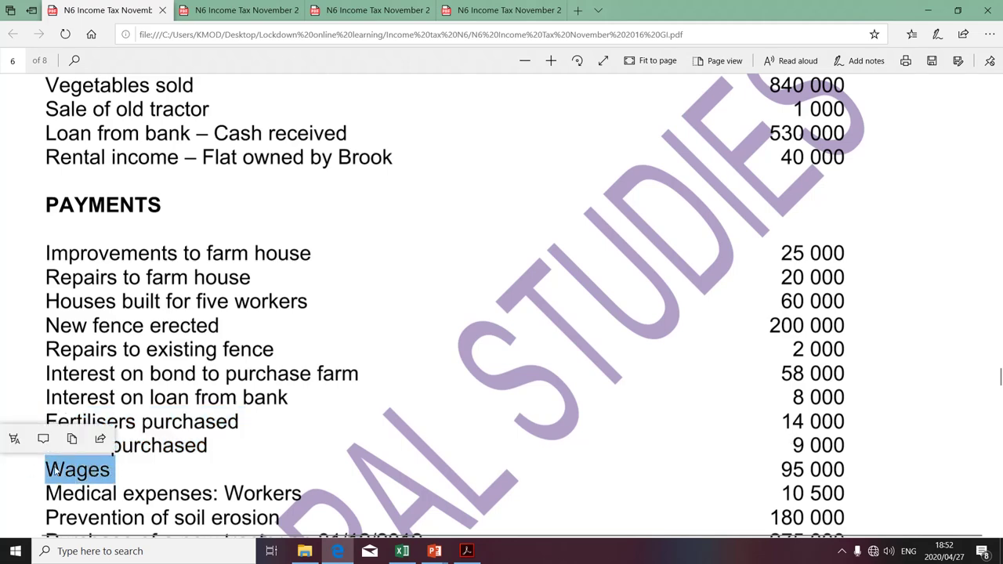
key(alt+Tab)
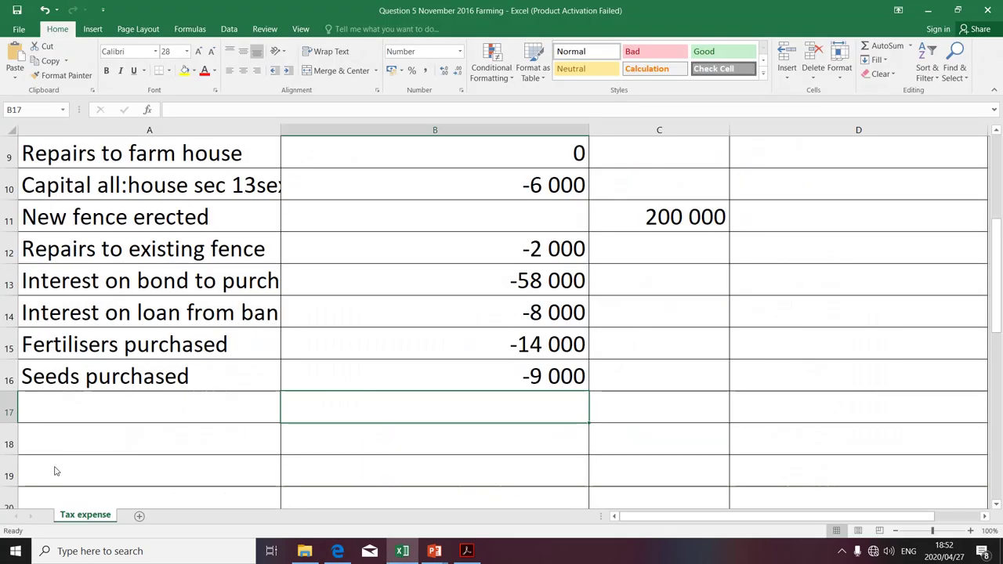
click(55, 414)
key(ctrl+v)
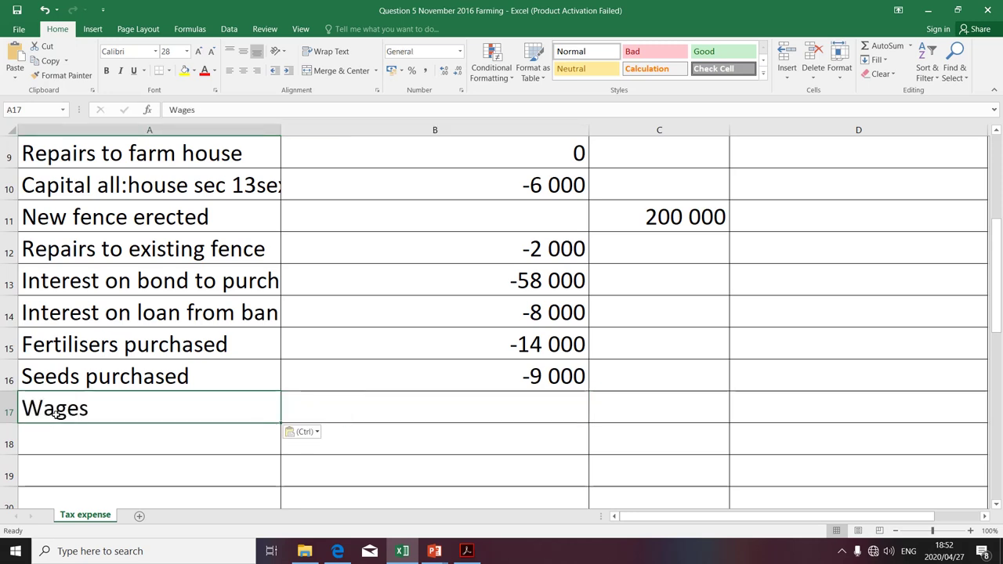
- Check the wages amount in the question paper and enter -95000 in cell B17 under FARMING INCOME & (EXP)
click(523, 409)
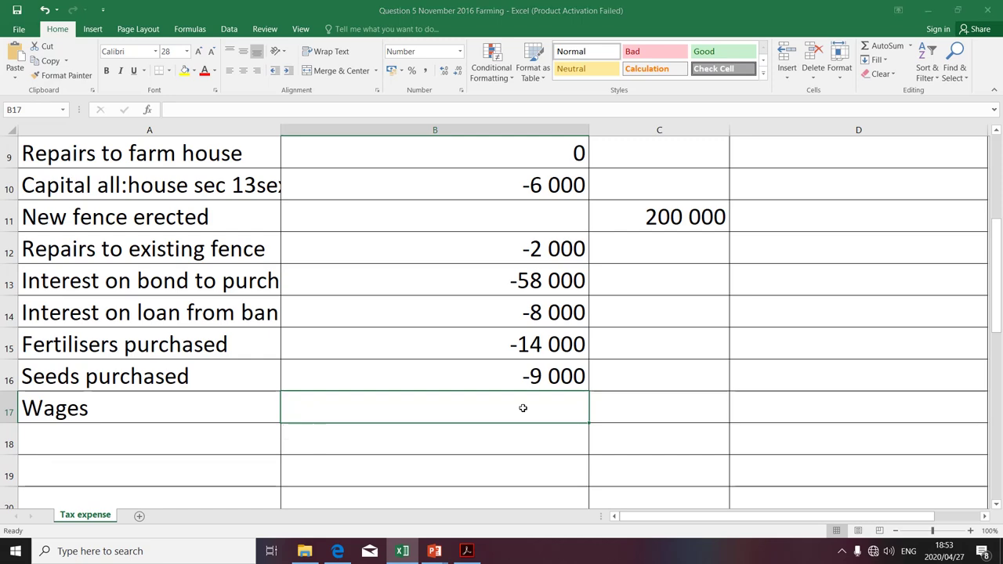
key(alt+Tab)
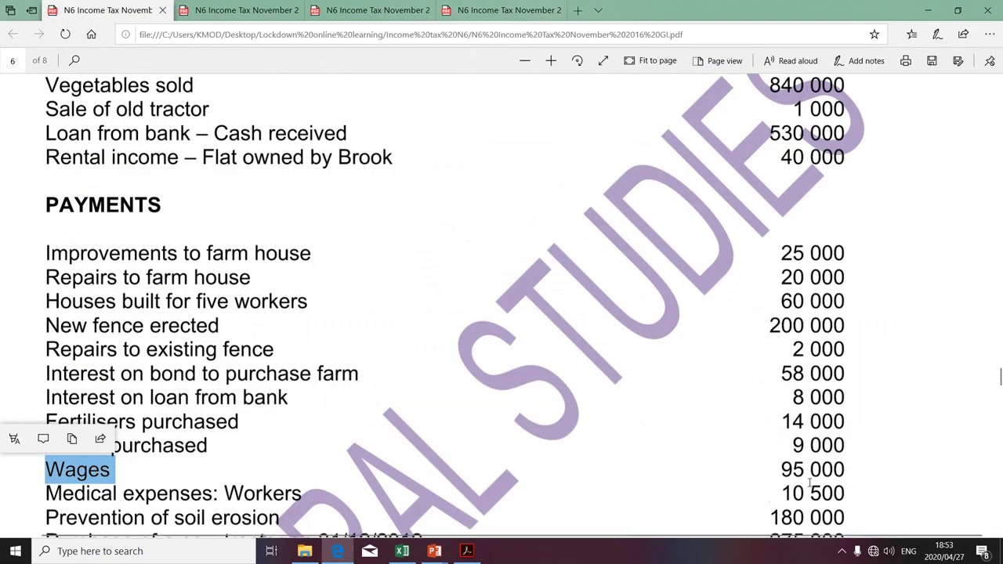
key(alt+Tab)
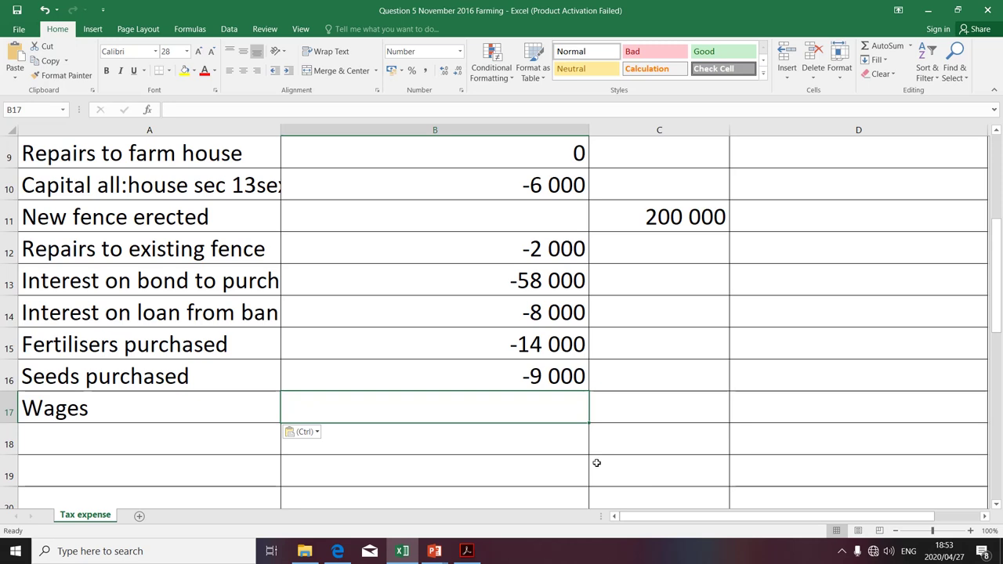
text(-95 00)
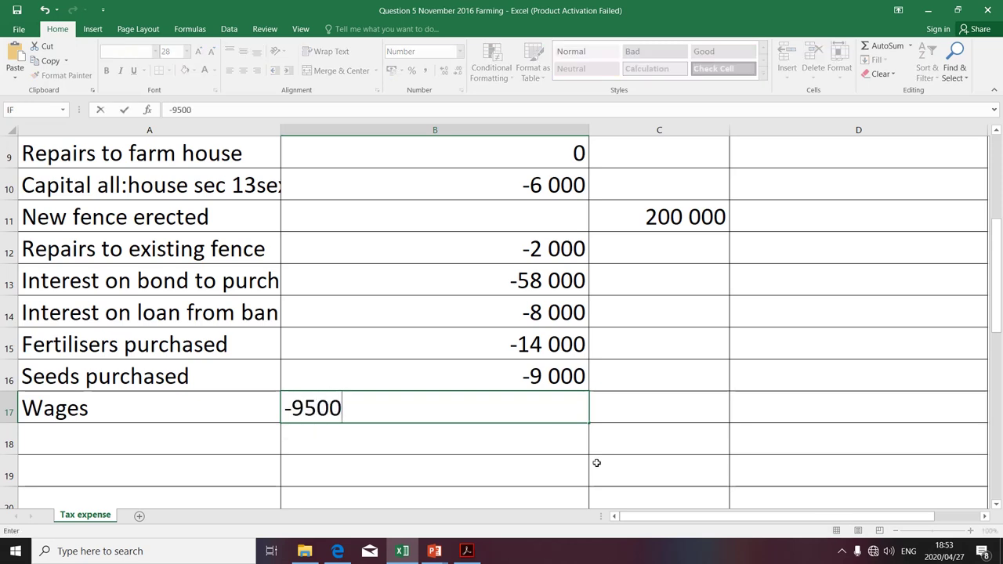
text(0)
key(Return)
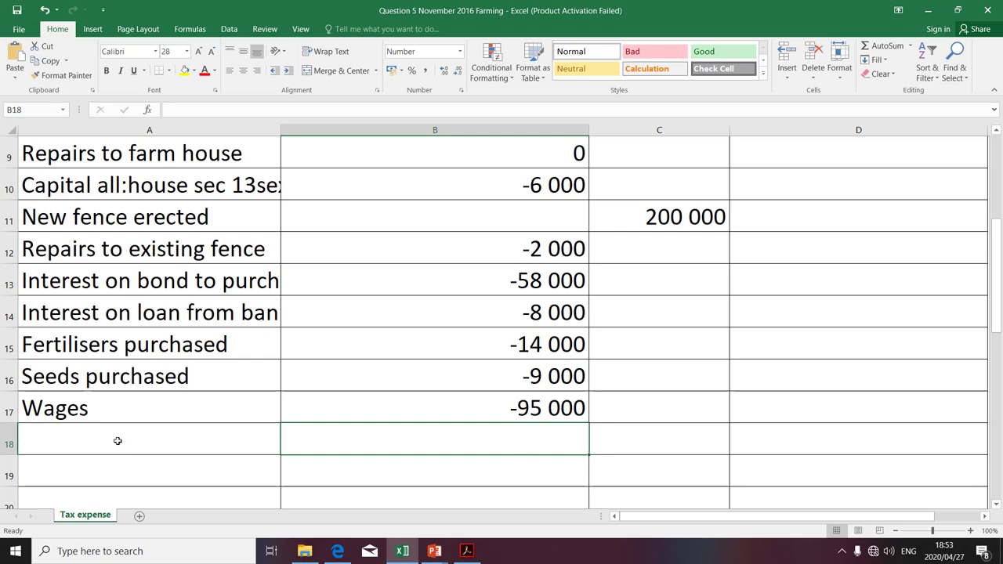
- Copy the "Medical expenses: Workers" label from the question paper into cell A18 and widen column A to fit it
key(alt+Tab)
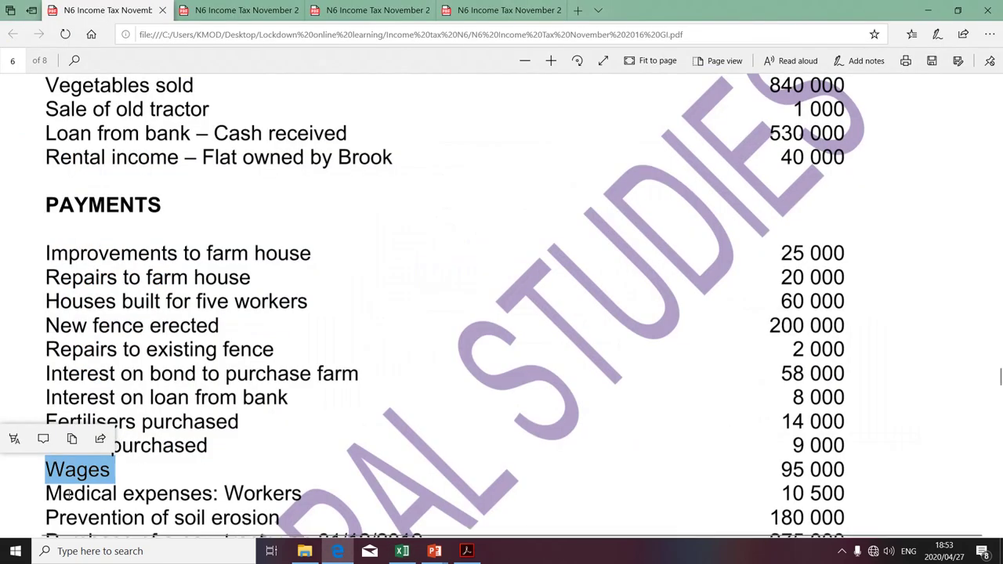
drag(45, 493, 288, 488)
key(ctrl+c)
key(alt+Tab)
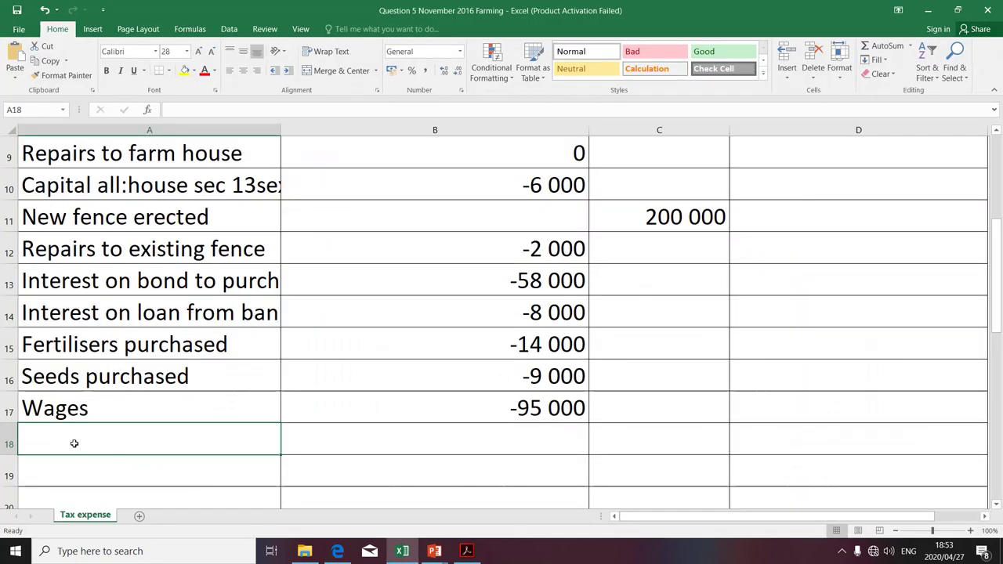
key(ctrl+v)
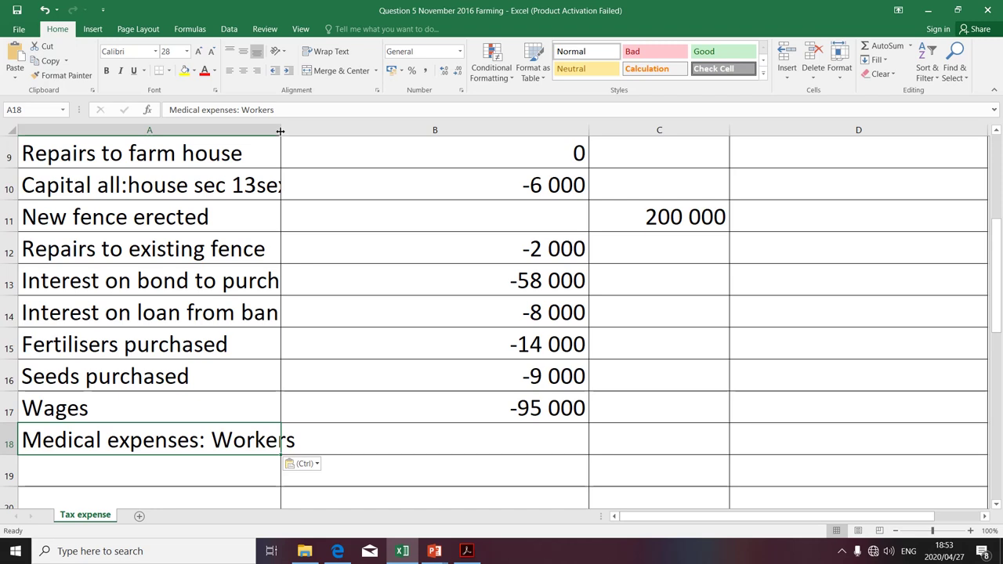
drag(280, 131, 305, 135)
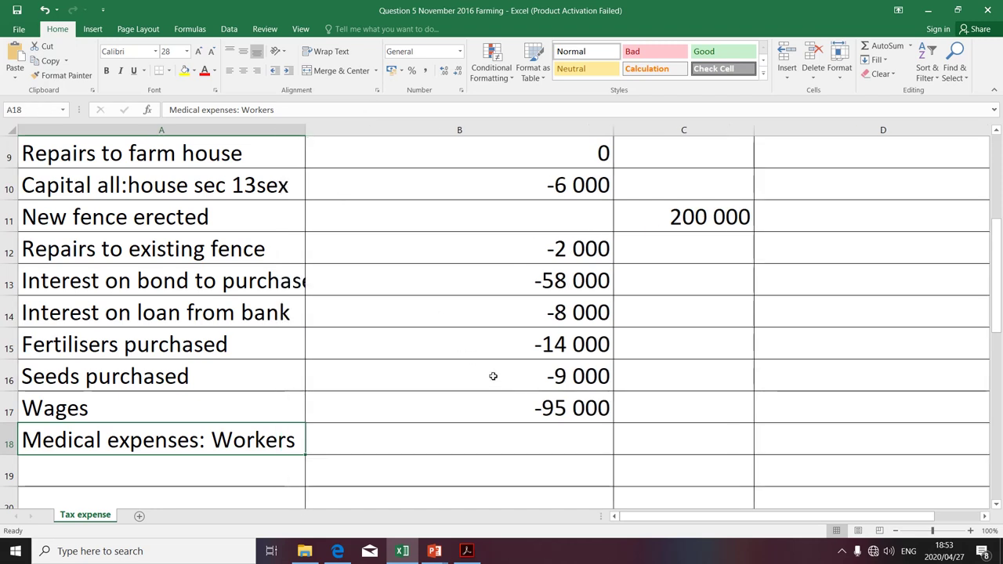
- Check the workers' medical expenses in the question paper and enter -10500 in cell B18
click(563, 435)
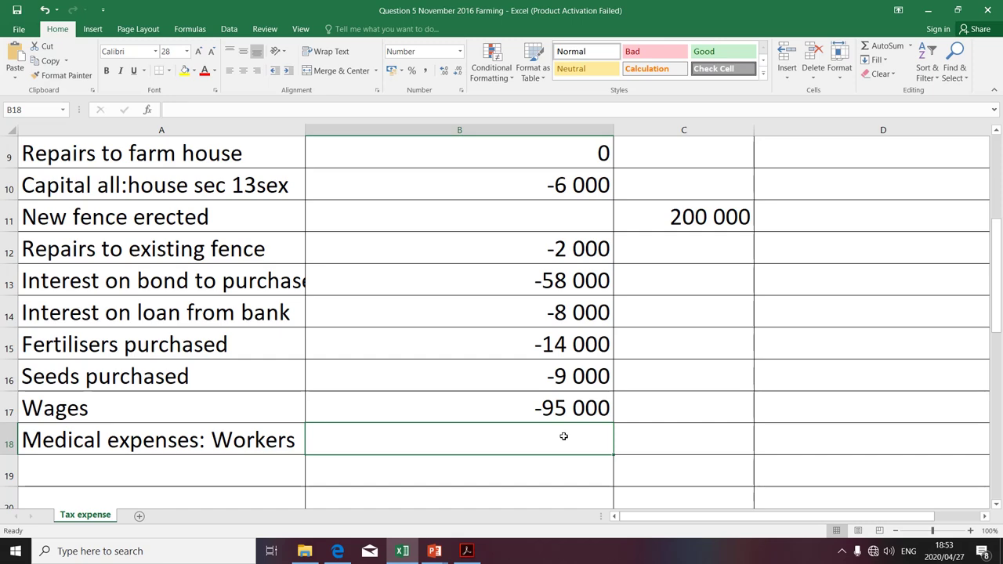
text(-)
key(alt+Tab)
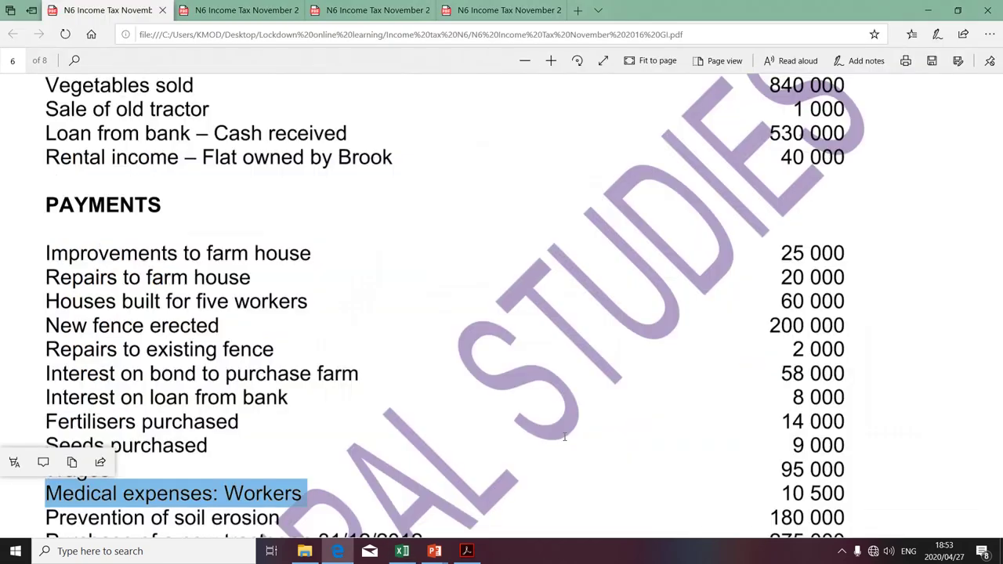
key(alt+Tab)
text(10)
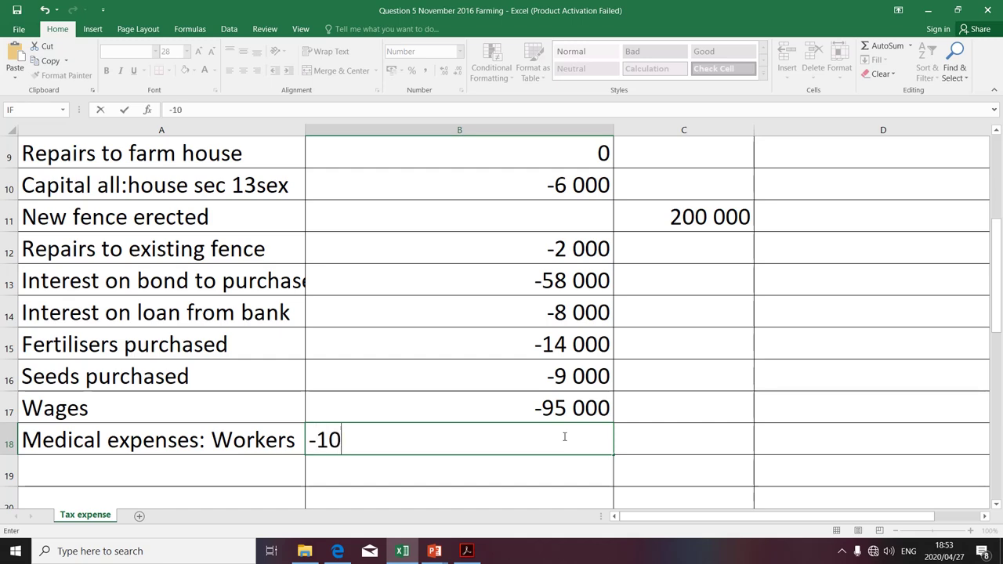
text(500)
key(Return)
- Copy the "Prevention of soil erosion" payment label from the question paper into cell A19 and select cell B19 beside it
key(alt+Tab)
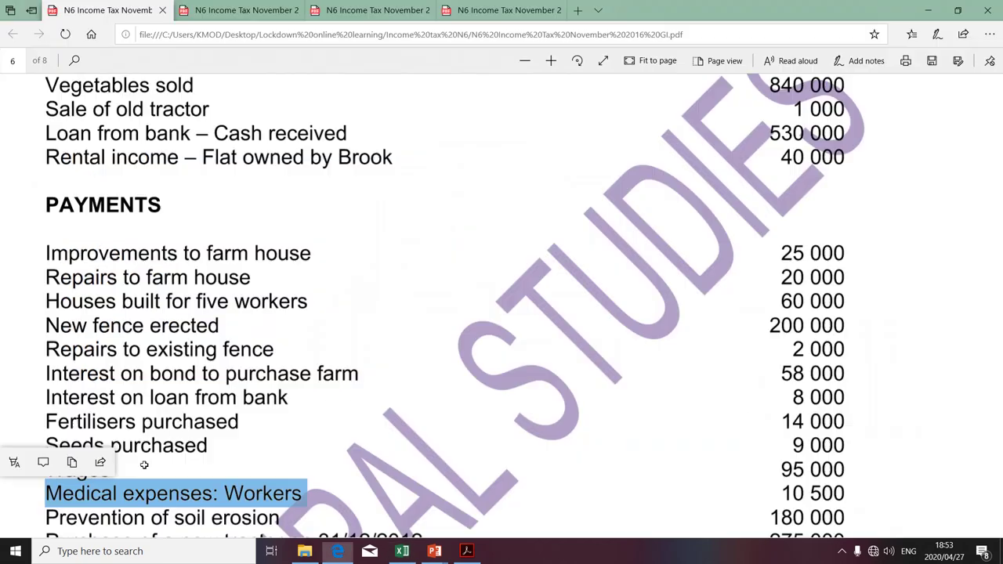
scroll(291, 458, down, 1)
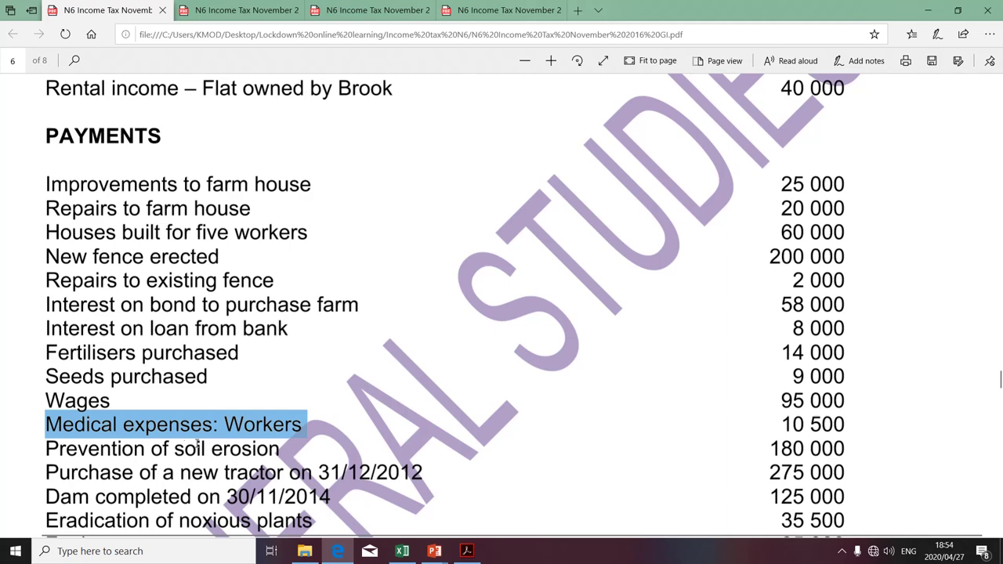
drag(48, 449, 280, 449)
key(ctrl+c)
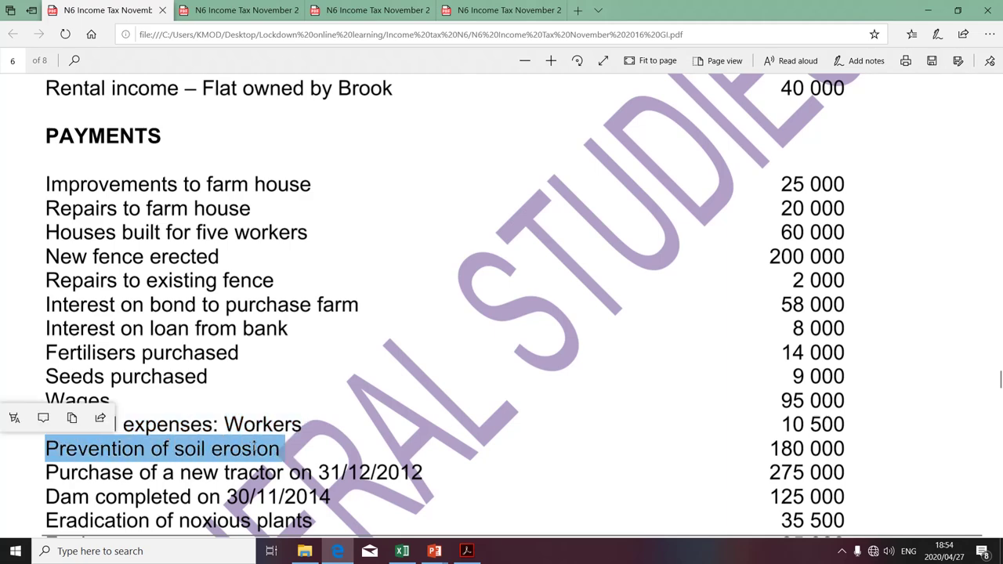
key(alt+Tab)
click(96, 465)
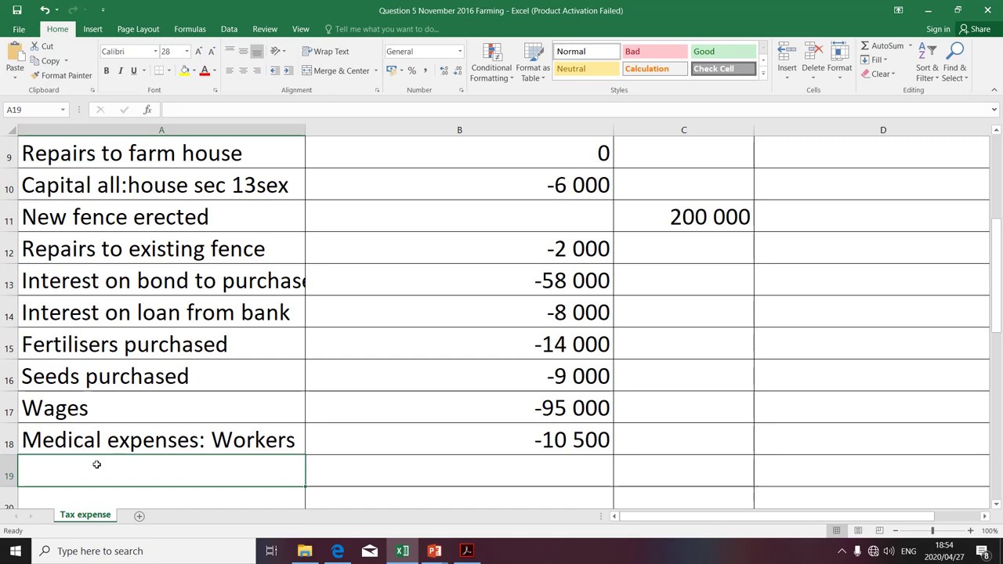
key(ctrl+v)
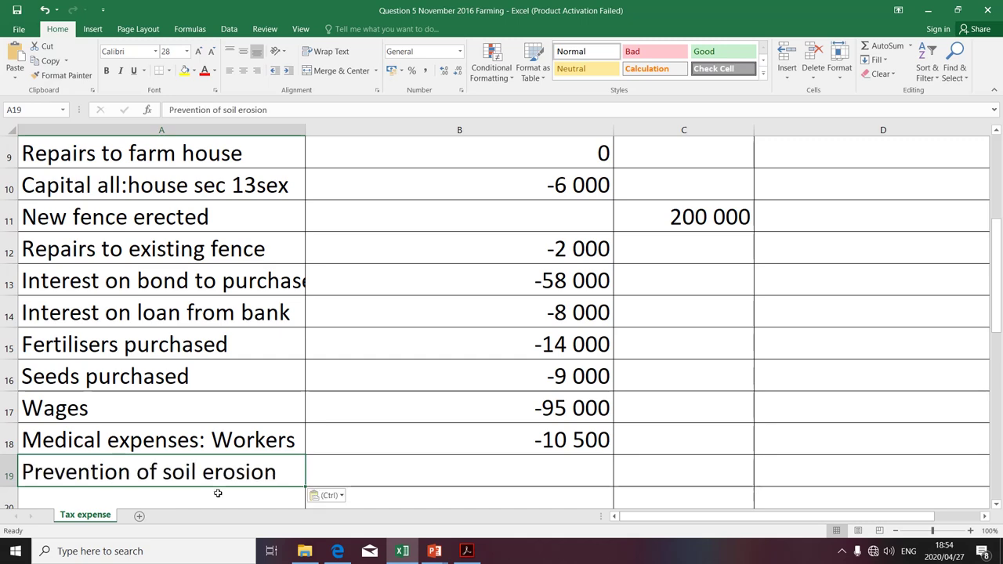
click(544, 477)
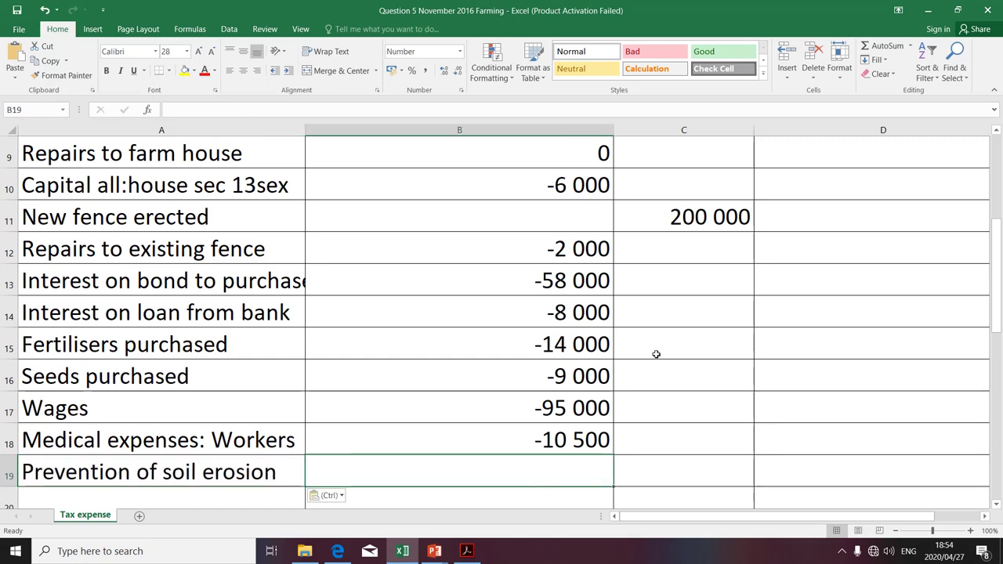
scroll(658, 352, up, 2)
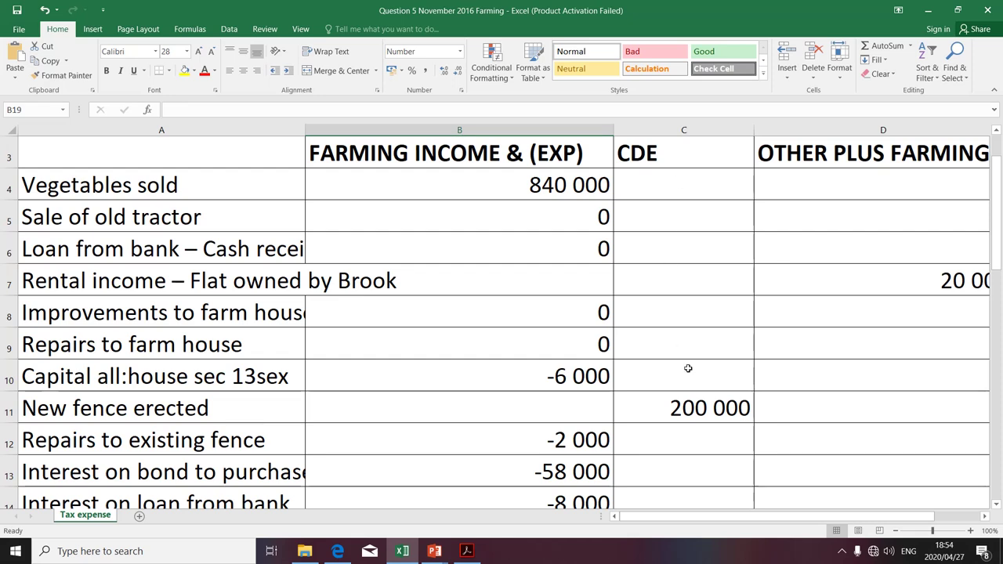
- Check the soil erosion prevention payment in the question paper and enter -180000 in cell B19
scroll(690, 372, down, 3)
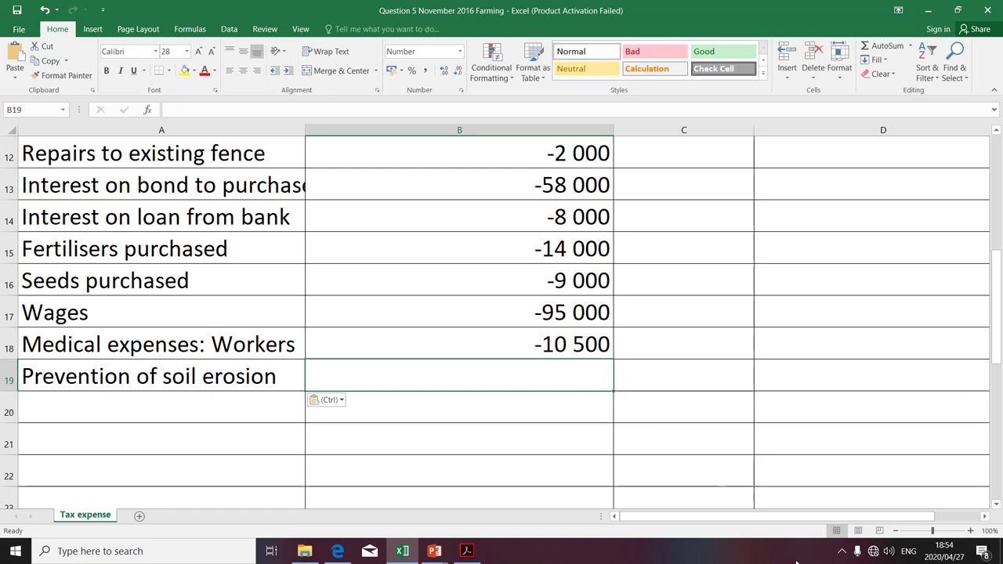
text(-)
key(alt+Tab)
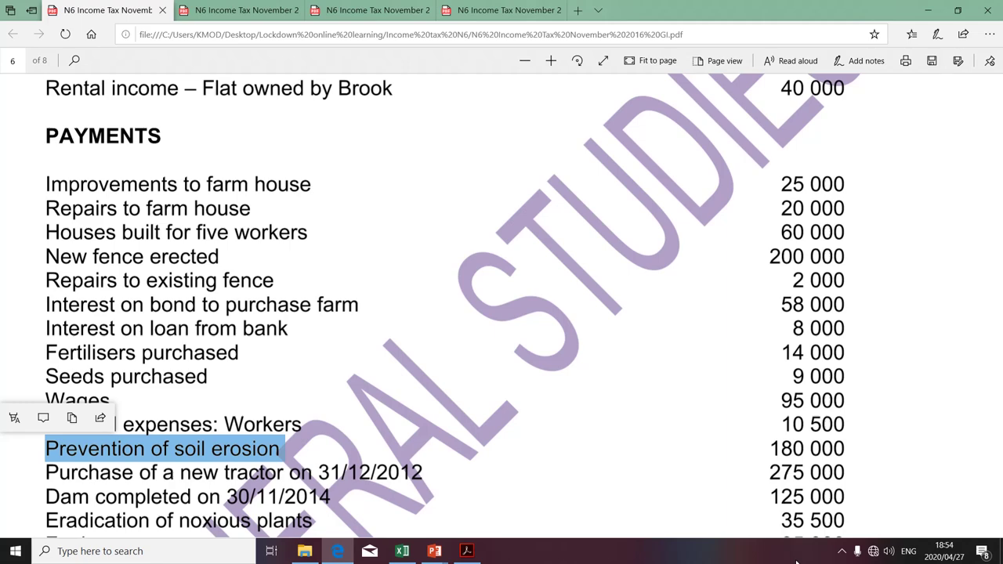
key(alt+Tab)
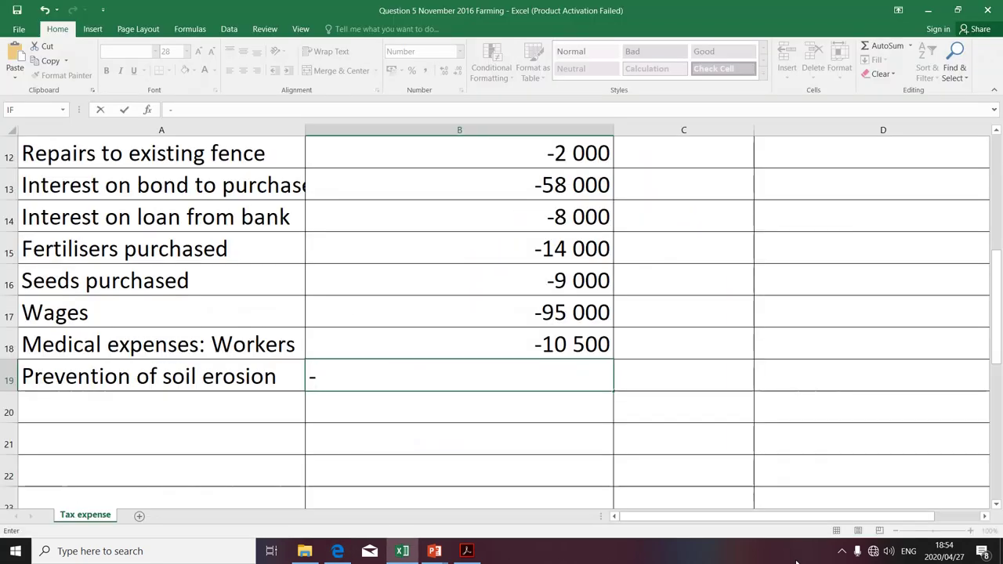
text(180000)
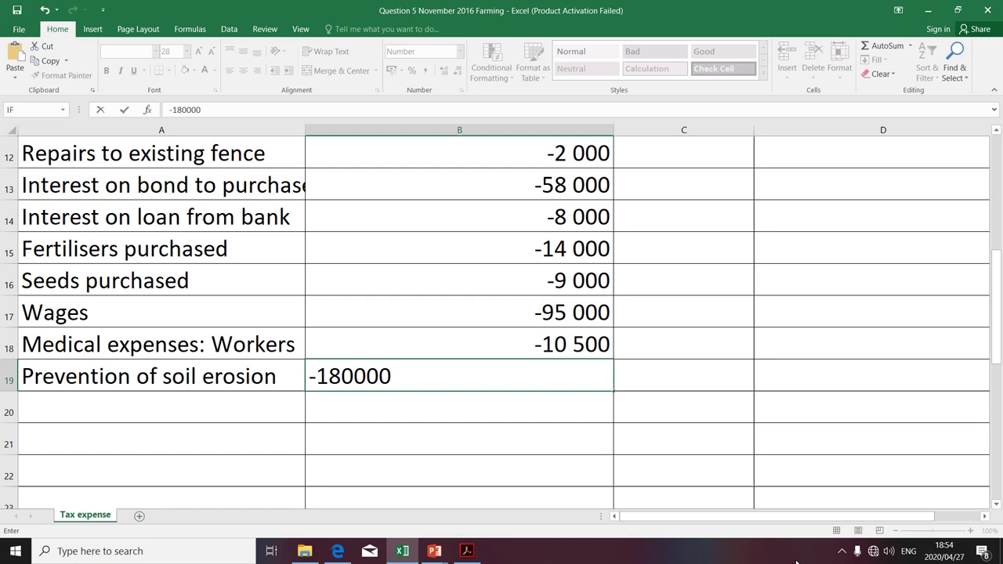
key(Return)
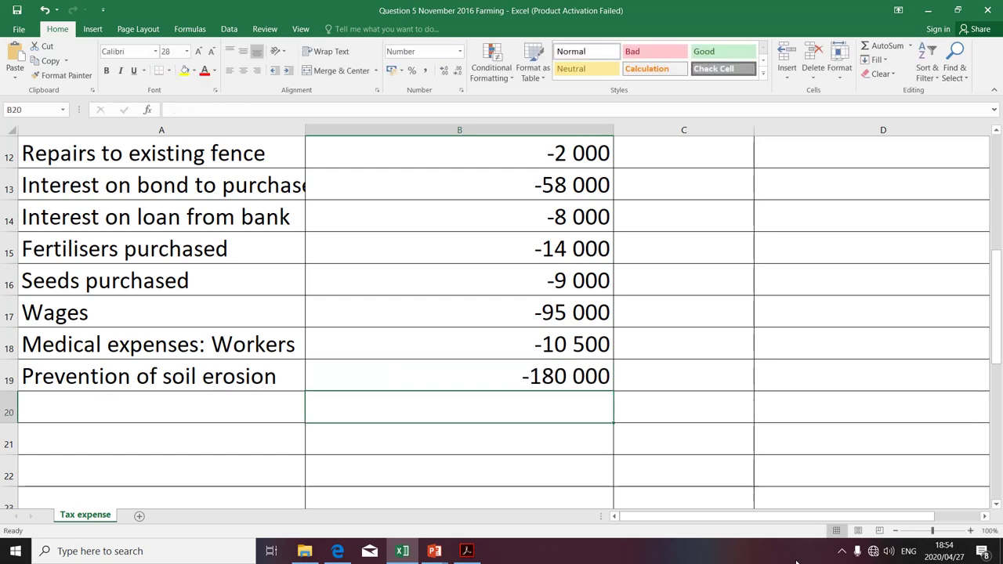
- Review the entries under FARMING INCOME & (EXP) in column B against the CDE column, including the soil erosion amount
scroll(665, 336, down, 1)
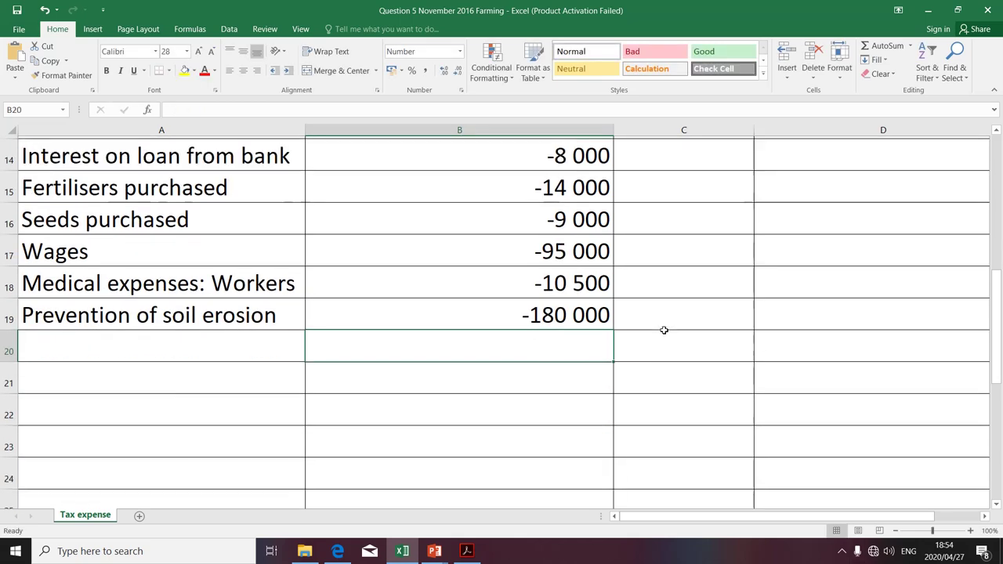
scroll(663, 329, up, 3)
scroll(663, 330, up, 2)
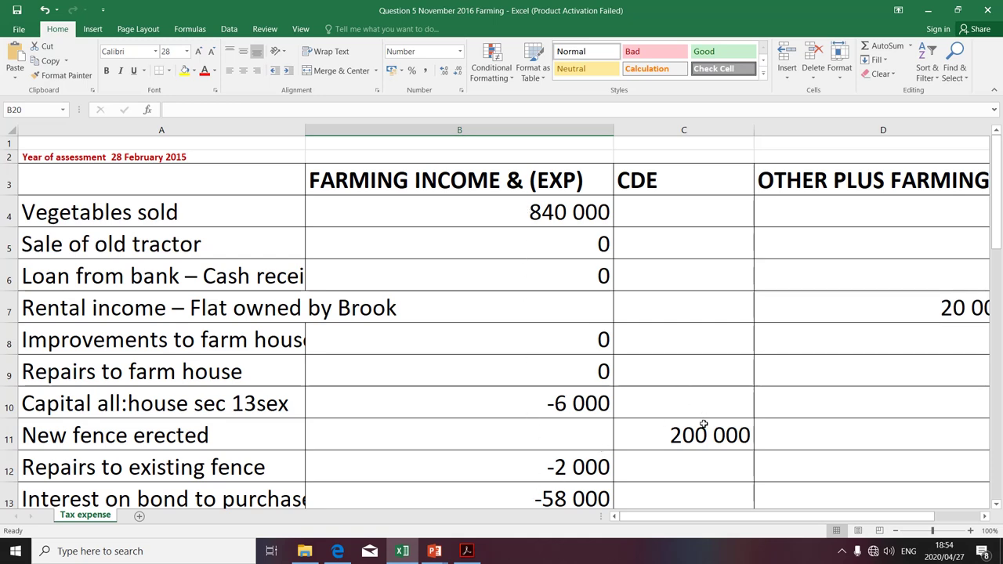
scroll(666, 447, down, 2)
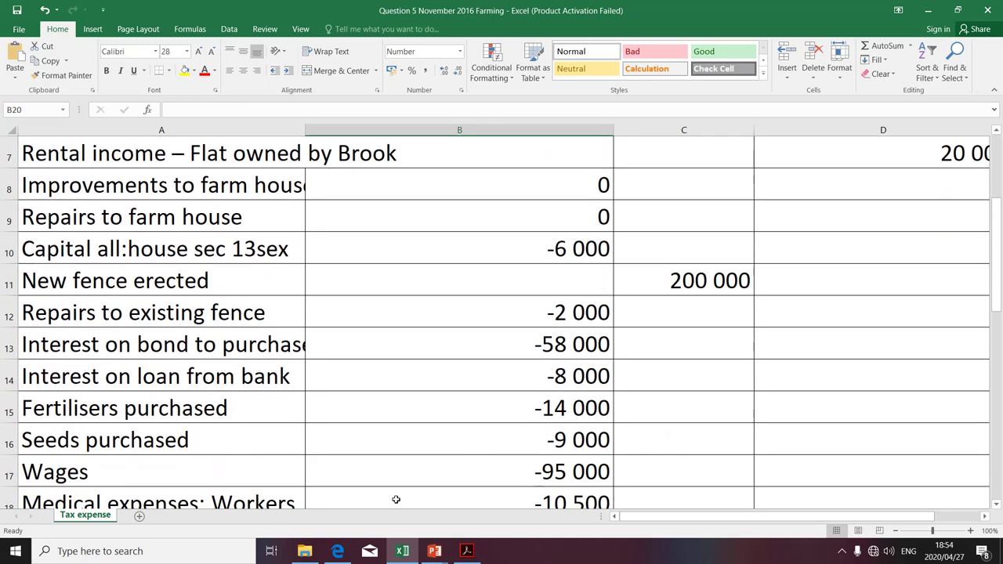
scroll(568, 488, down, 1)
scroll(568, 488, down, 1)
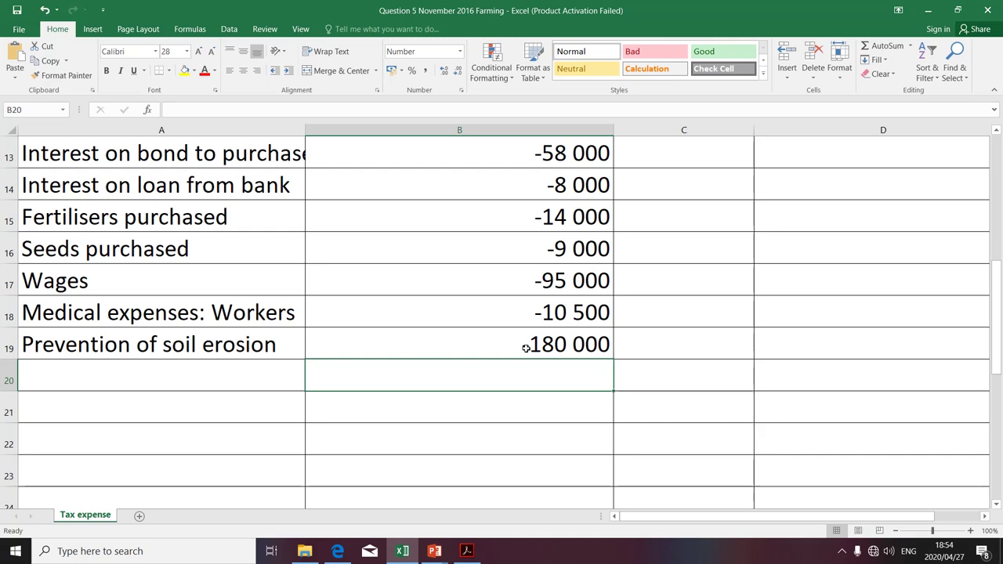
scroll(525, 348, up, 4)
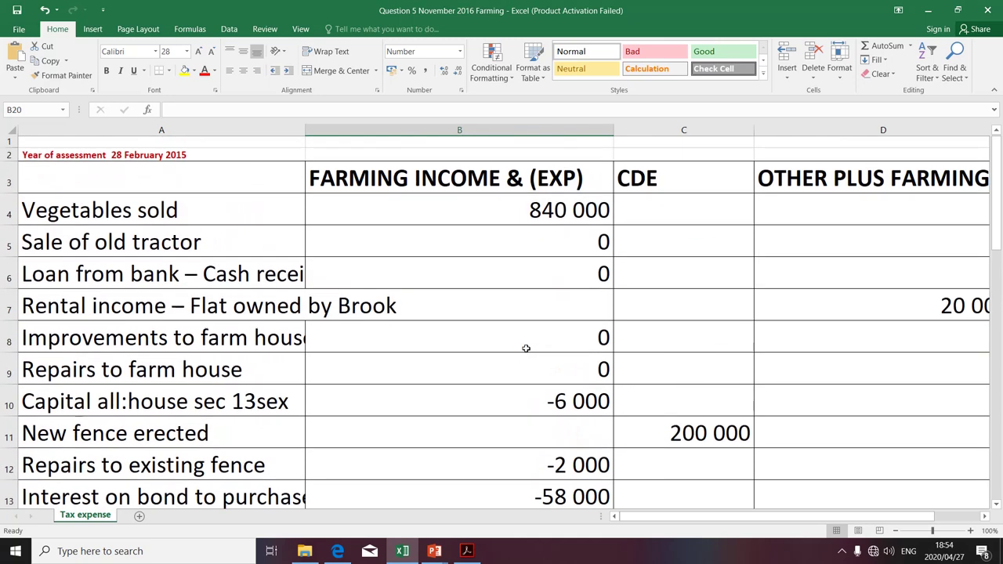
click(447, 185)
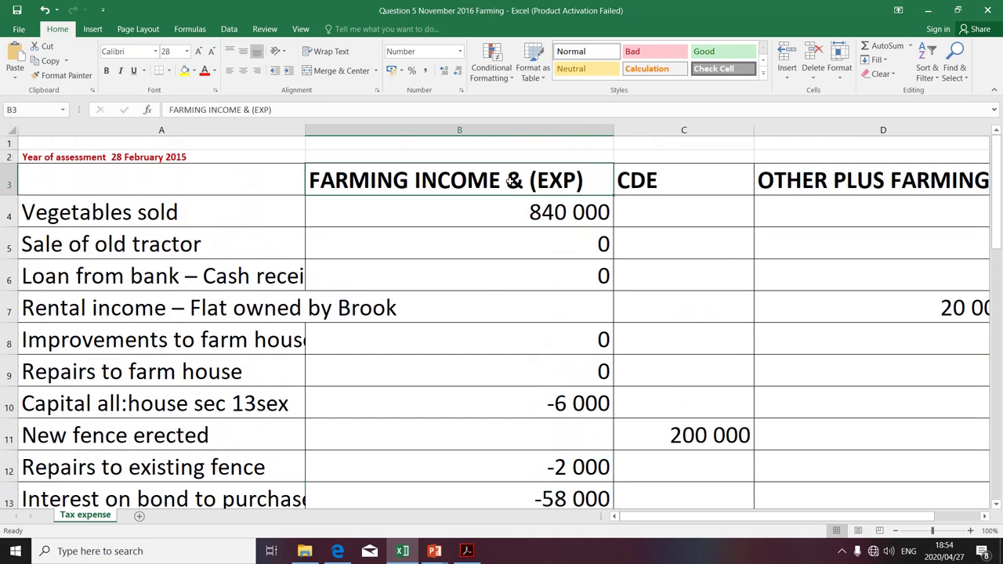
click(510, 131)
scroll(483, 332, down, 3)
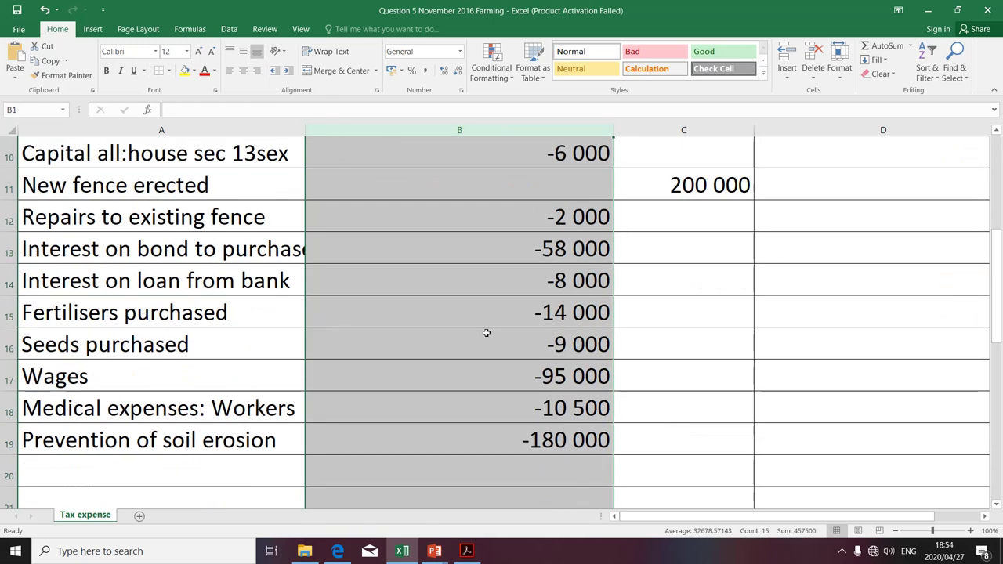
scroll(486, 333, down, 1)
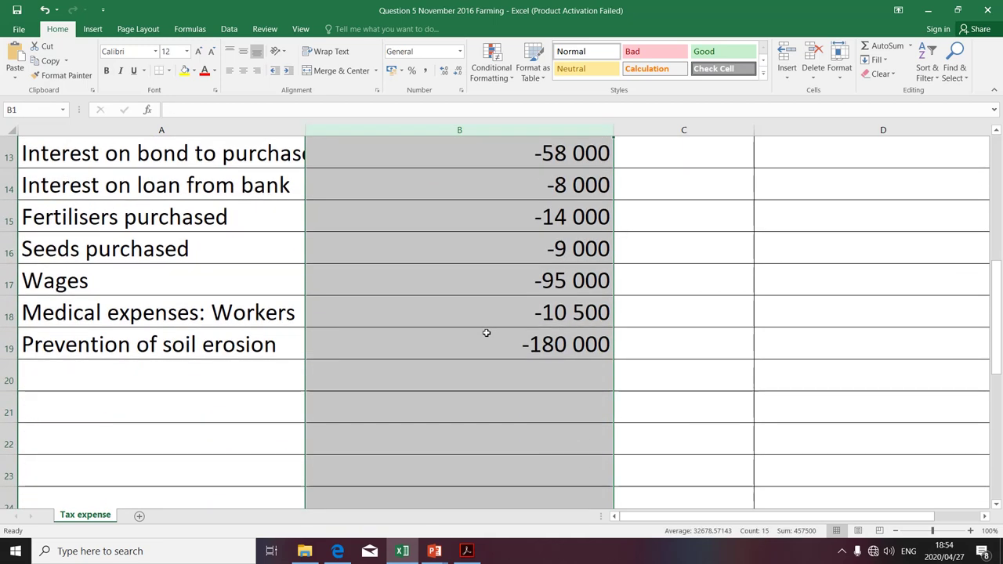
click(501, 345)
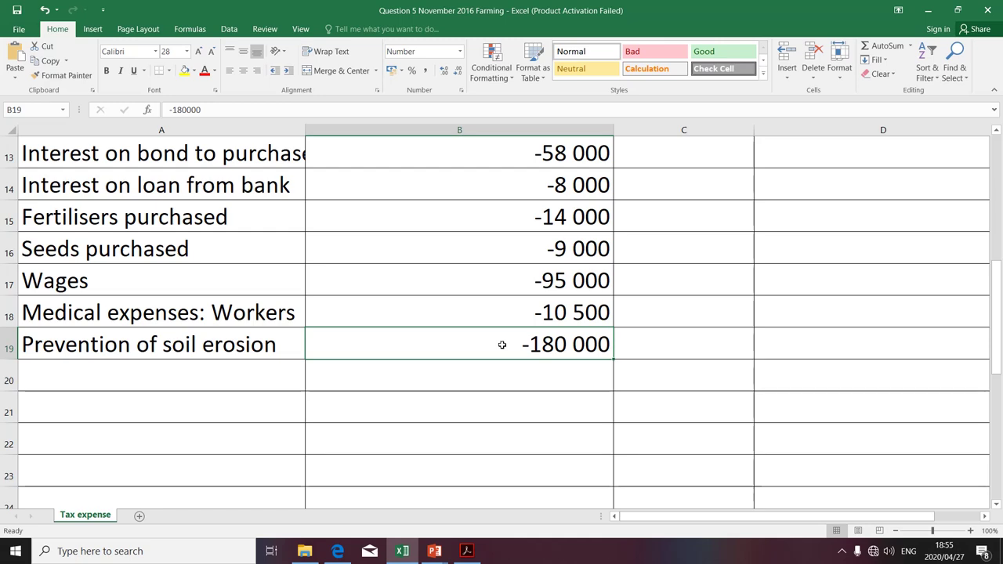
scroll(501, 345, up, 4)
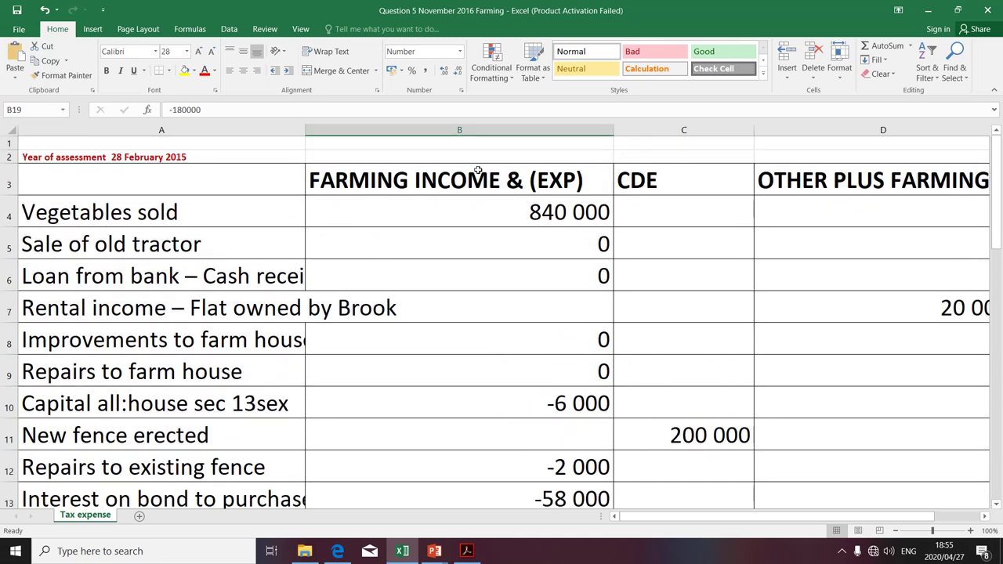
scroll(477, 347, down, 3)
scroll(477, 347, down, 2)
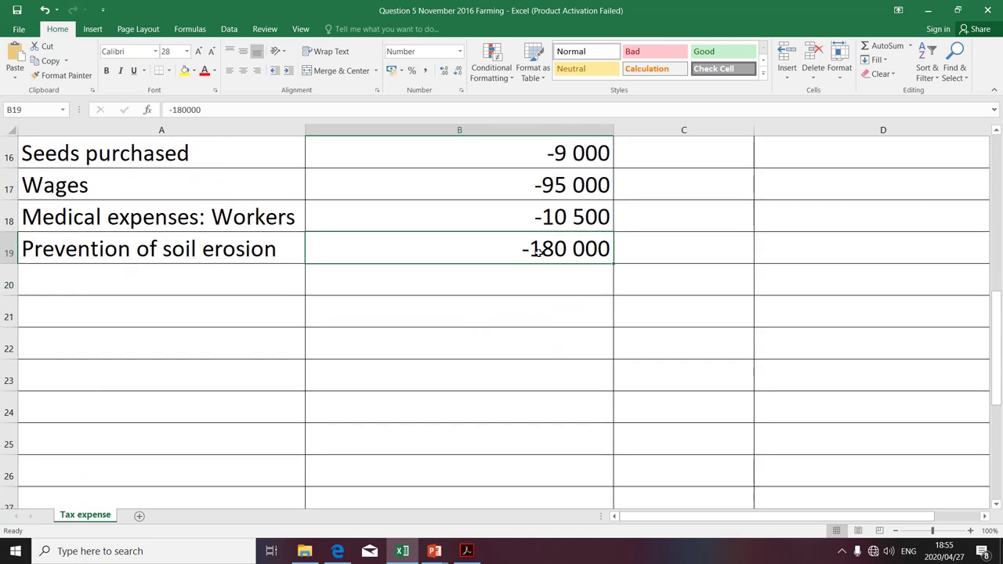
- Copy the "Dam completed" payment label, without its date, from the question paper into cell A20
click(238, 282)
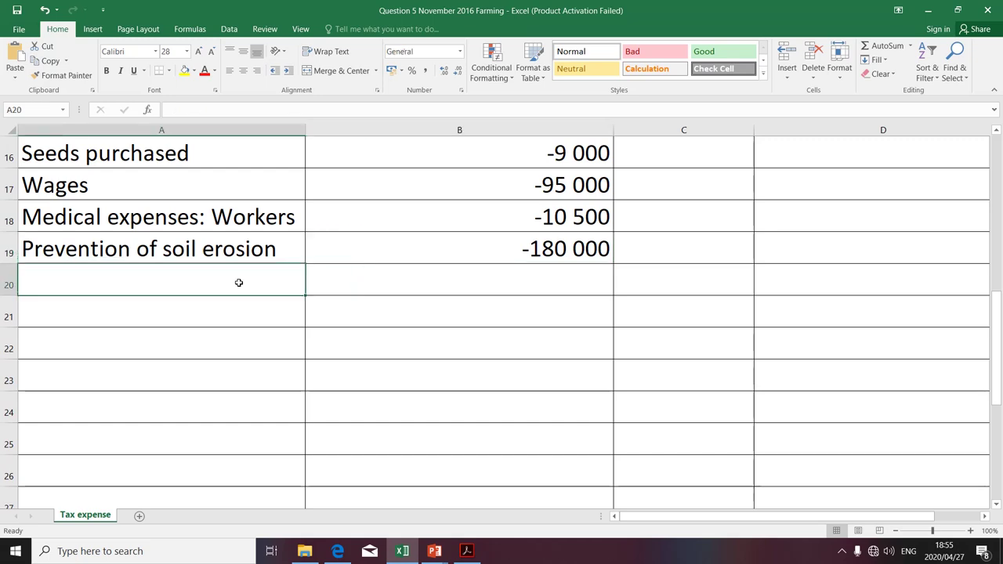
key(alt+Tab)
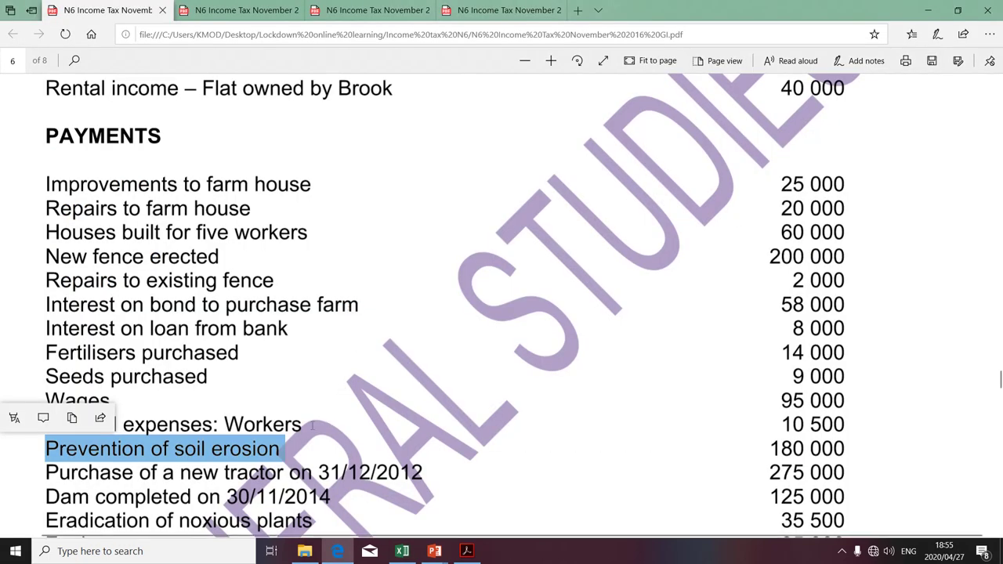
scroll(312, 424, down, 2)
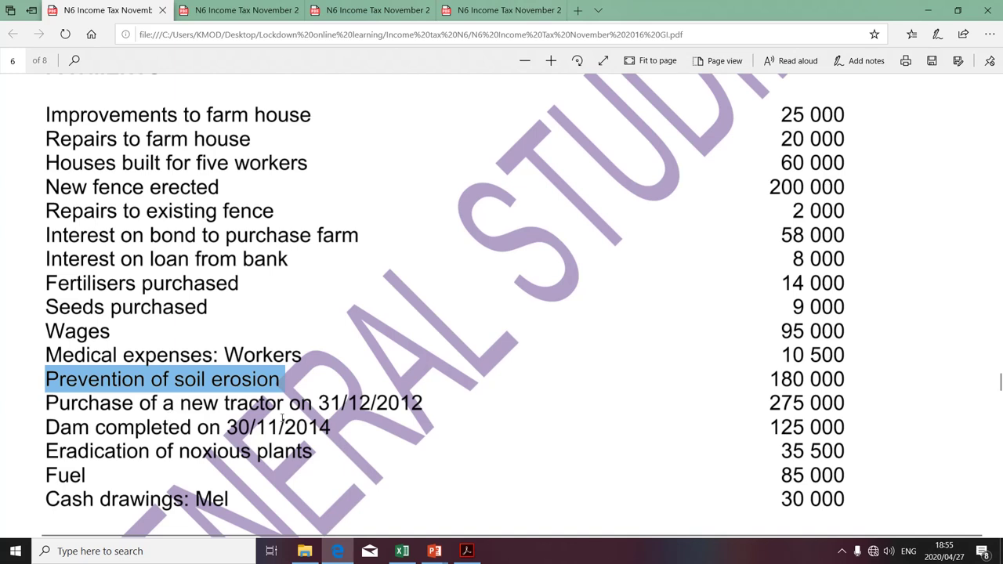
scroll(312, 382, down, 2)
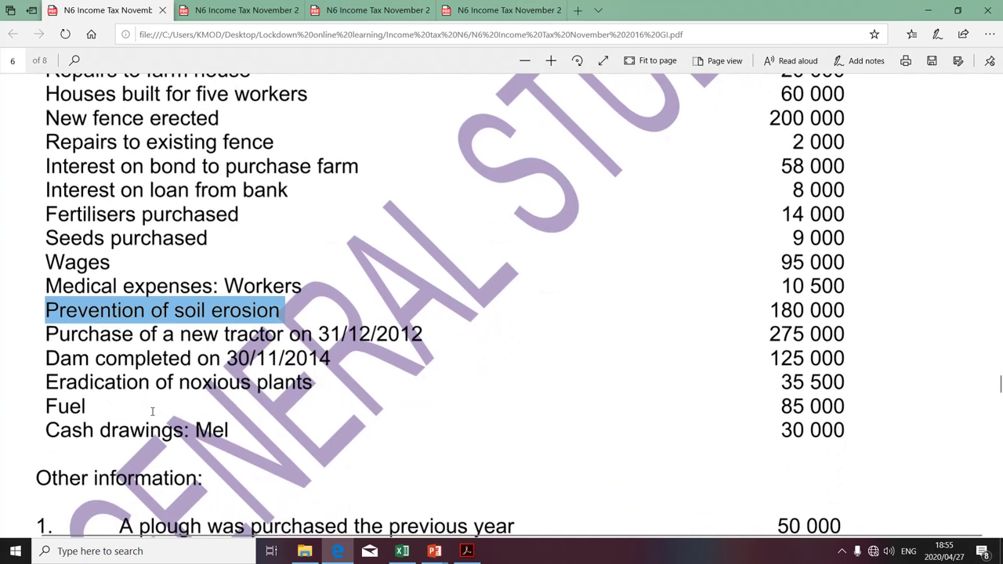
drag(48, 354, 155, 357)
key(ctrl+c)
key(alt+Tab)
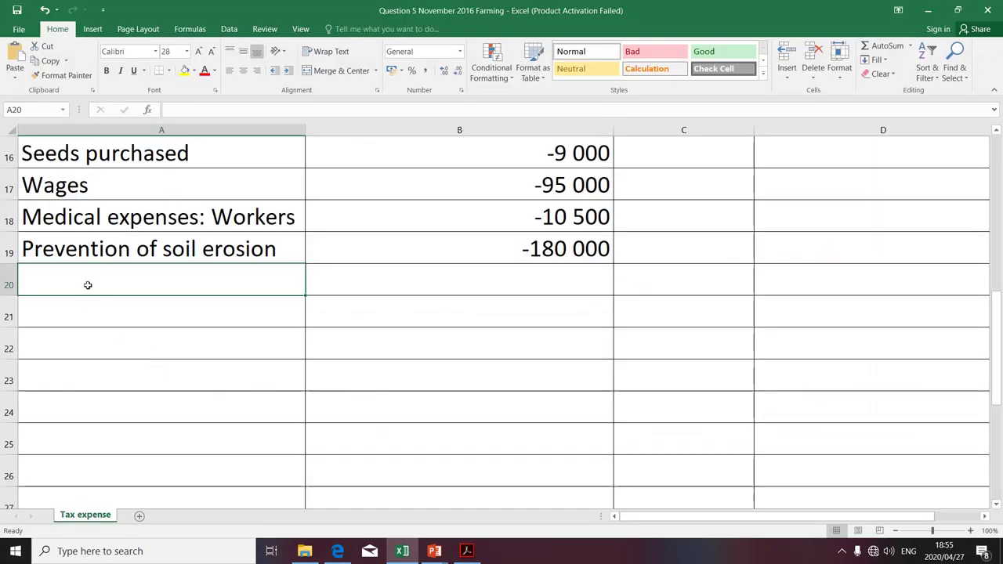
key(ctrl+v)
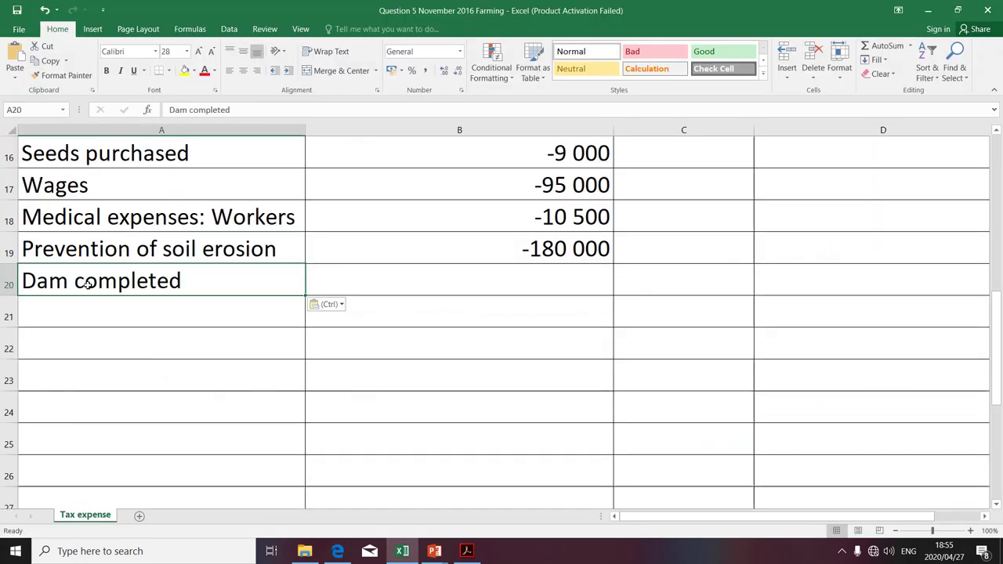
- Check the dam's cost in the question paper and enter 125000 in cell C20 under CDE
click(651, 289)
key(alt+Tab)
key(alt+Tab)
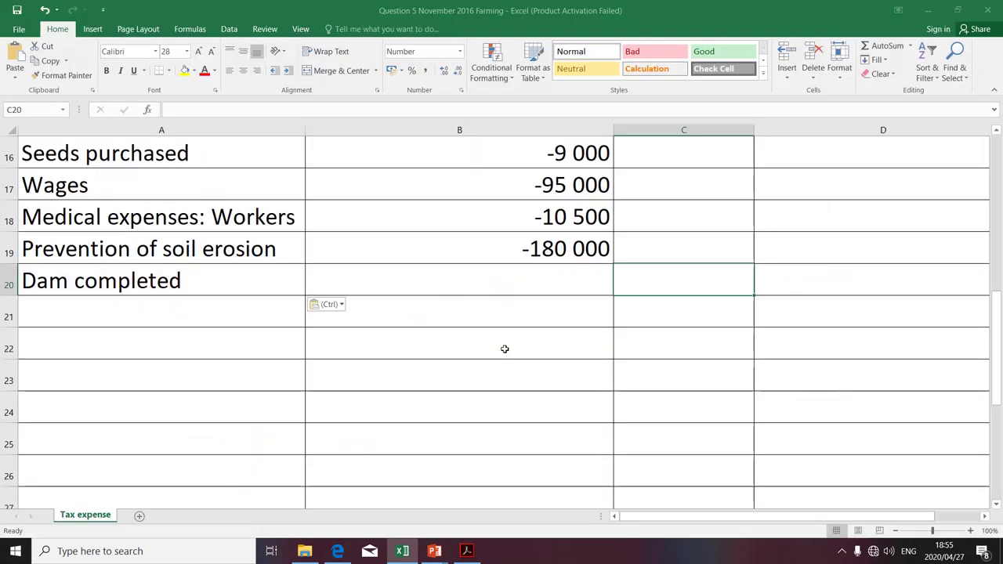
key(alt+Tab)
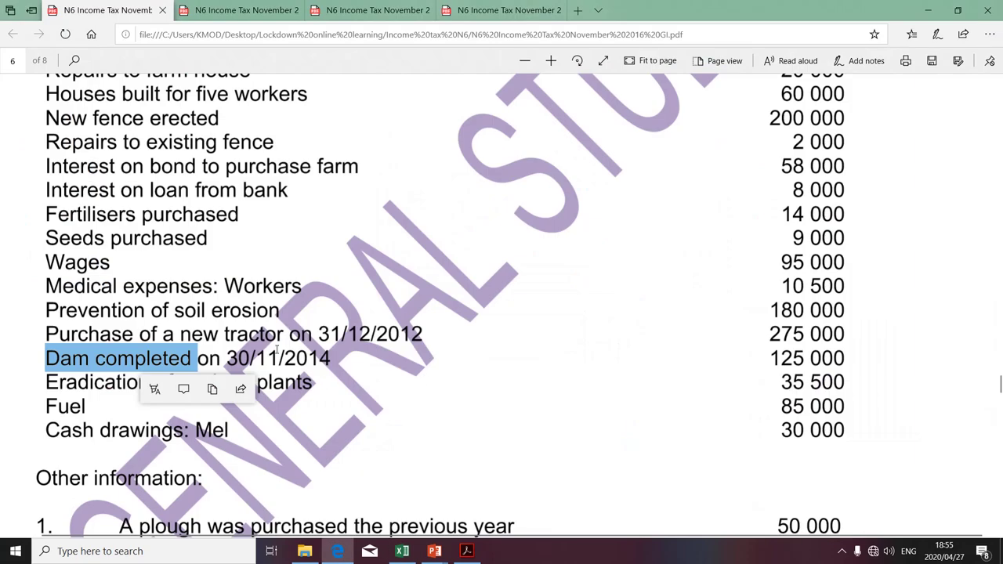
key(alt+Tab)
text(12)
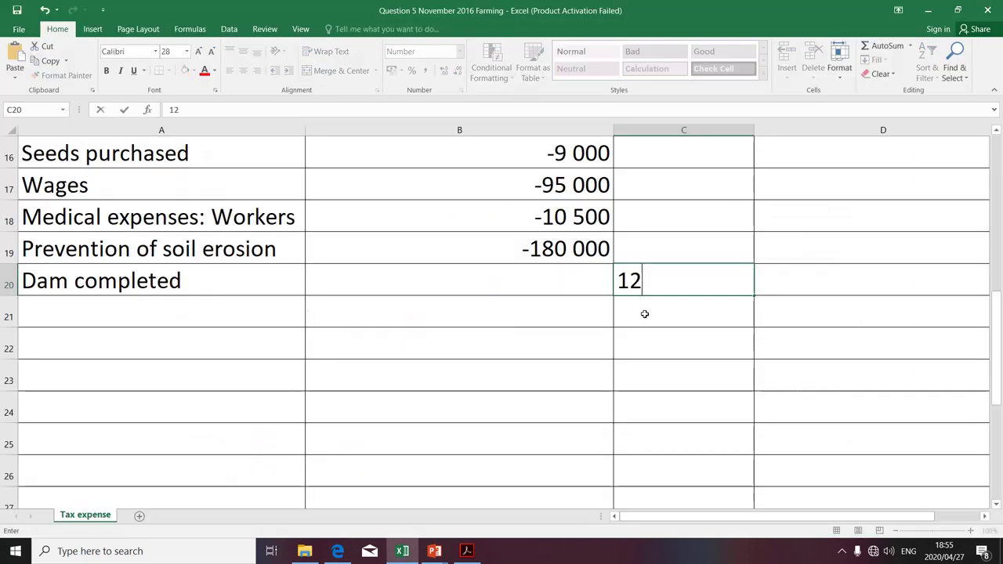
text(5000)
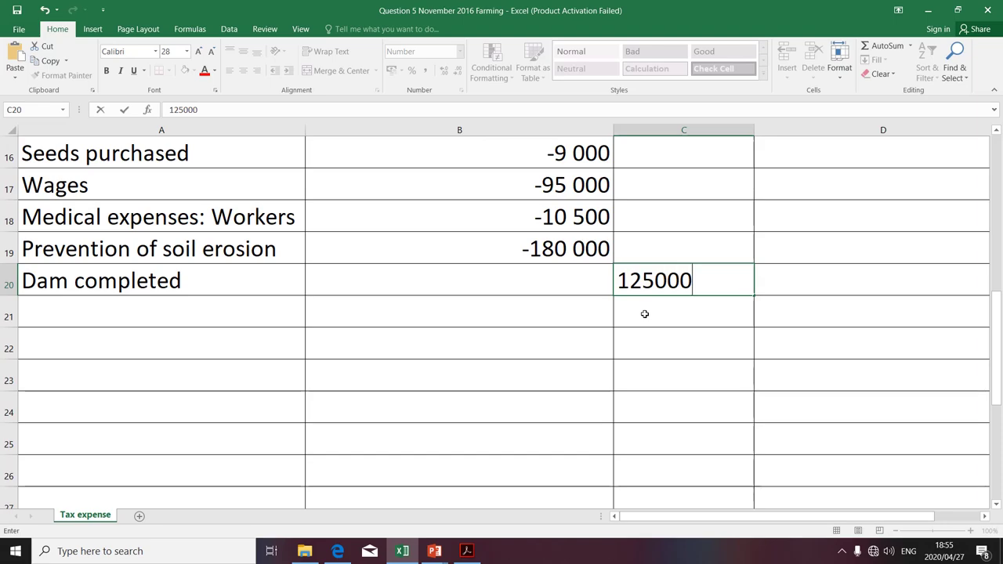
key(ctrl+Return)
click(644, 313)
- Consult the Capital Development Expenditure slide for how dams are classified and compare it with the dam's entry under CDE
key(alt+Tab)
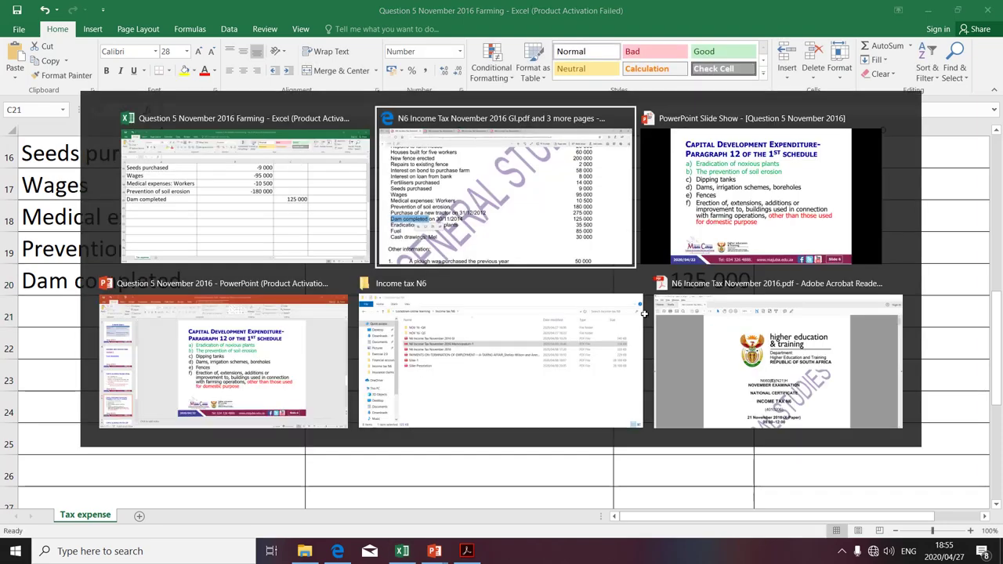
key(alt+Tab)
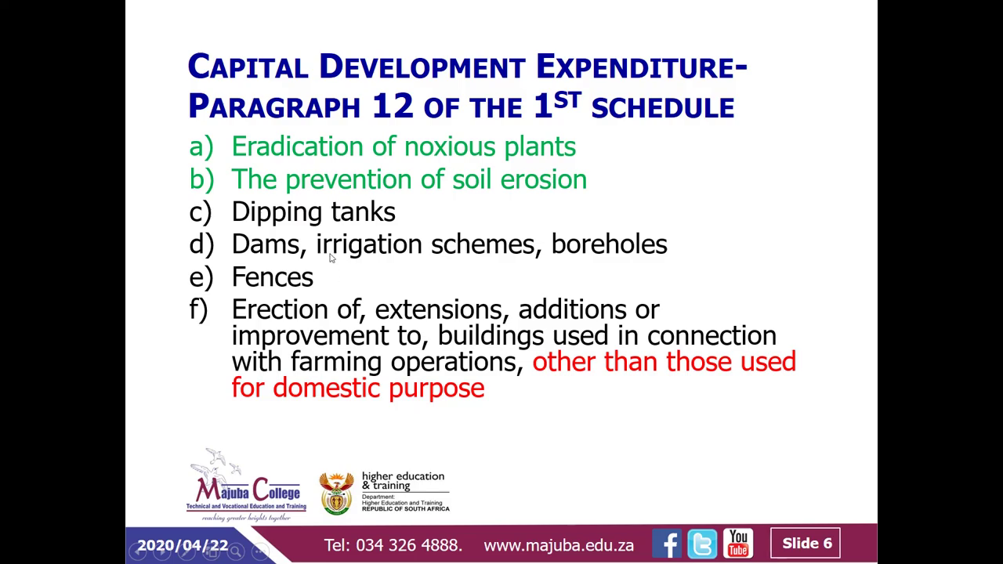
key(alt+Tab)
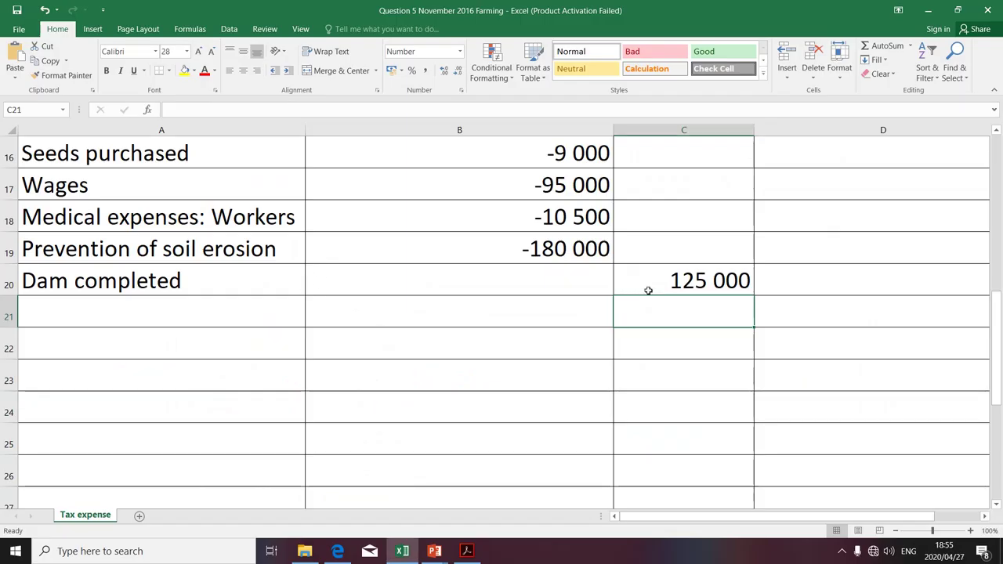
click(650, 291)
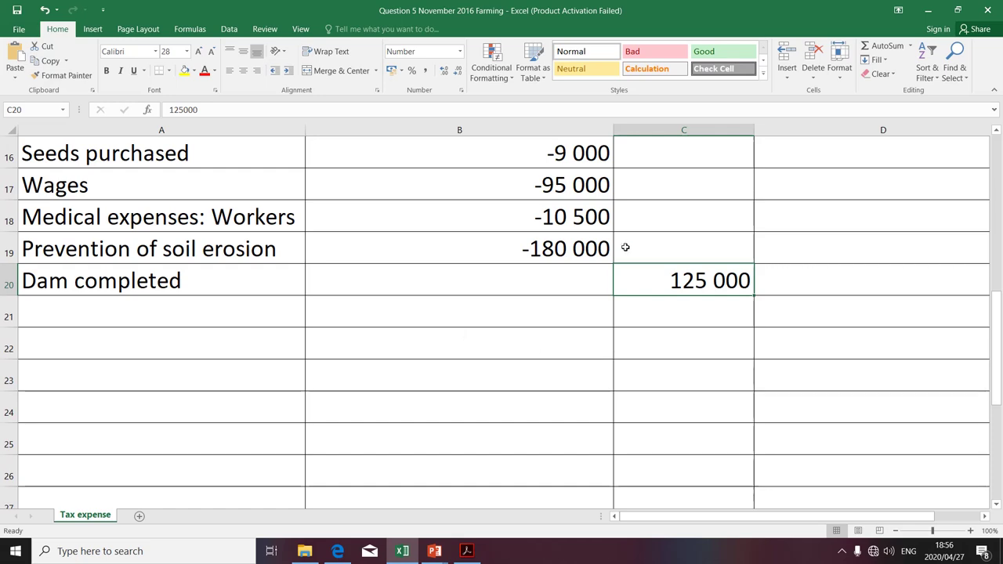
scroll(662, 176, up, 4)
scroll(662, 176, up, 1)
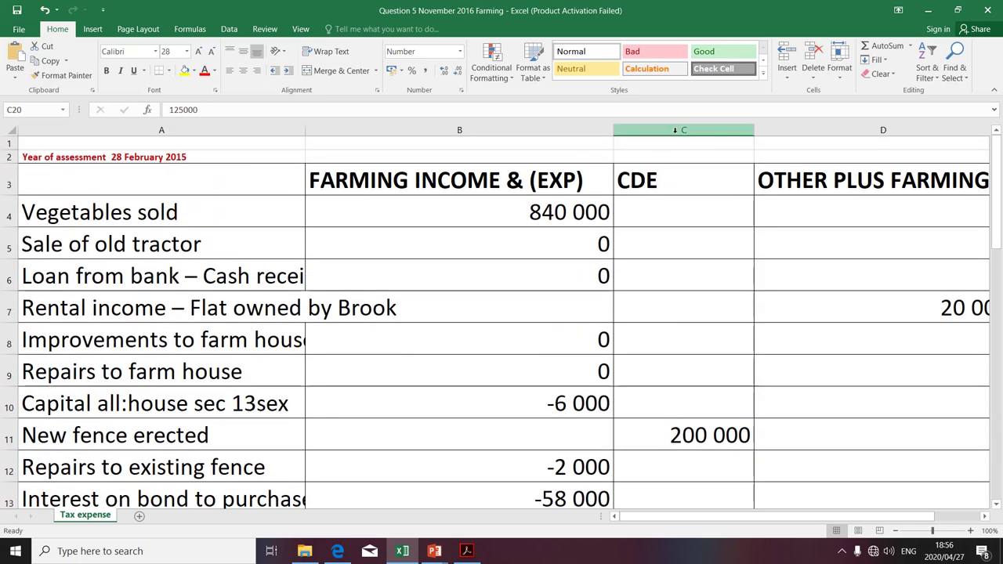
scroll(676, 196, down, 4)
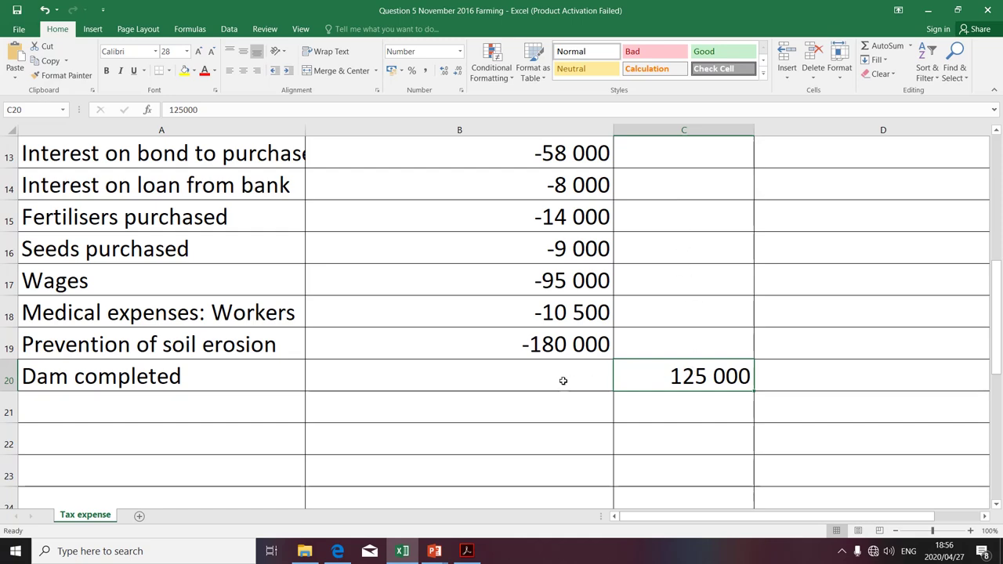
- Copy the "Eradication of noxious plants" payment label from the question paper into cell A21
click(85, 407)
key(alt+Tab)
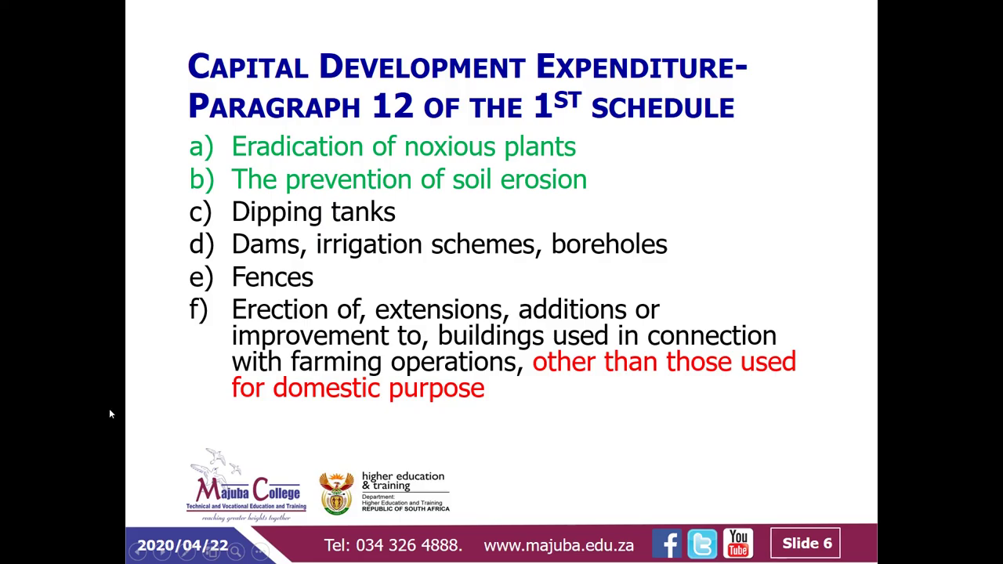
key(alt+Tab)
key(alt+Tab)
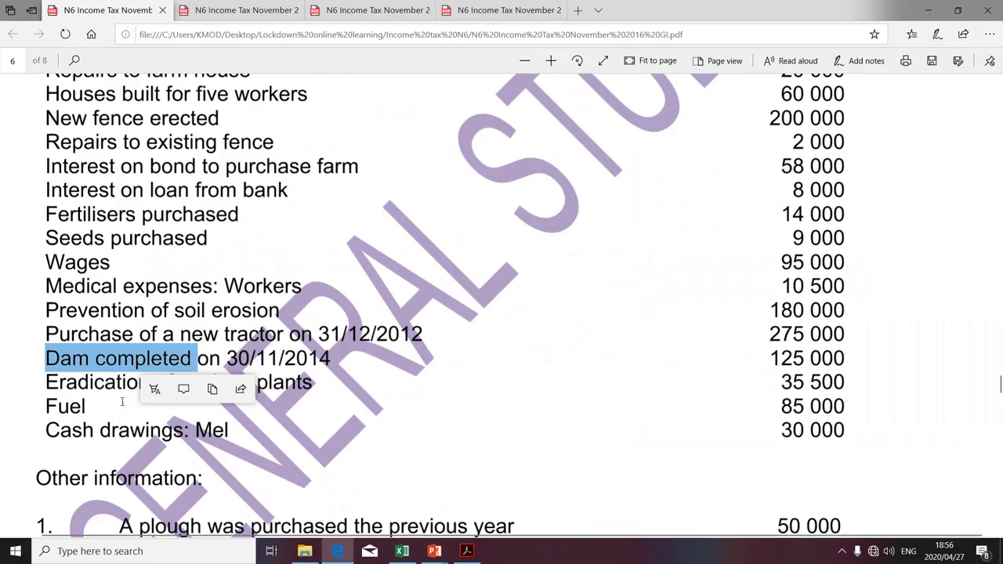
drag(316, 382, 44, 382)
key(ctrl+c)
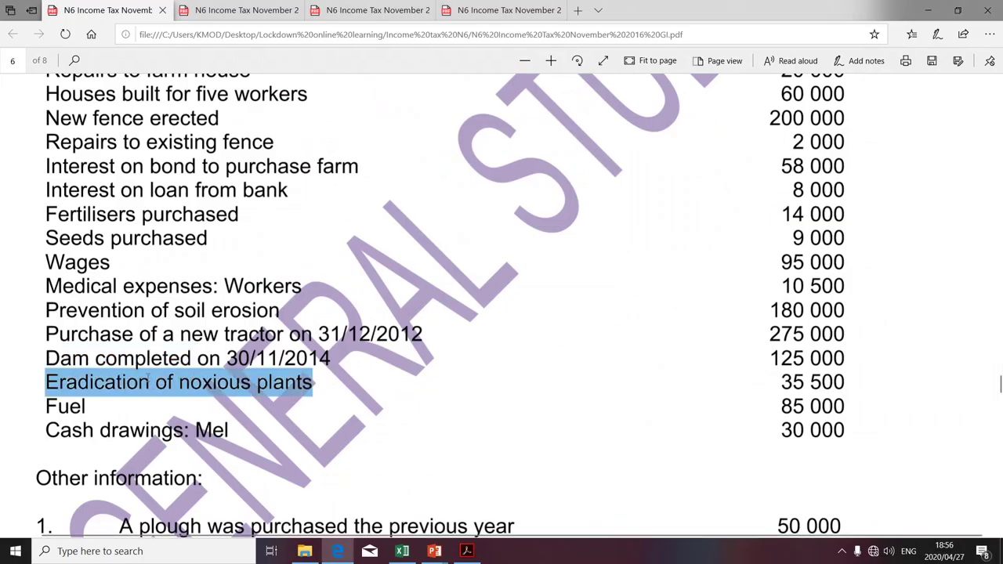
key(alt+Tab)
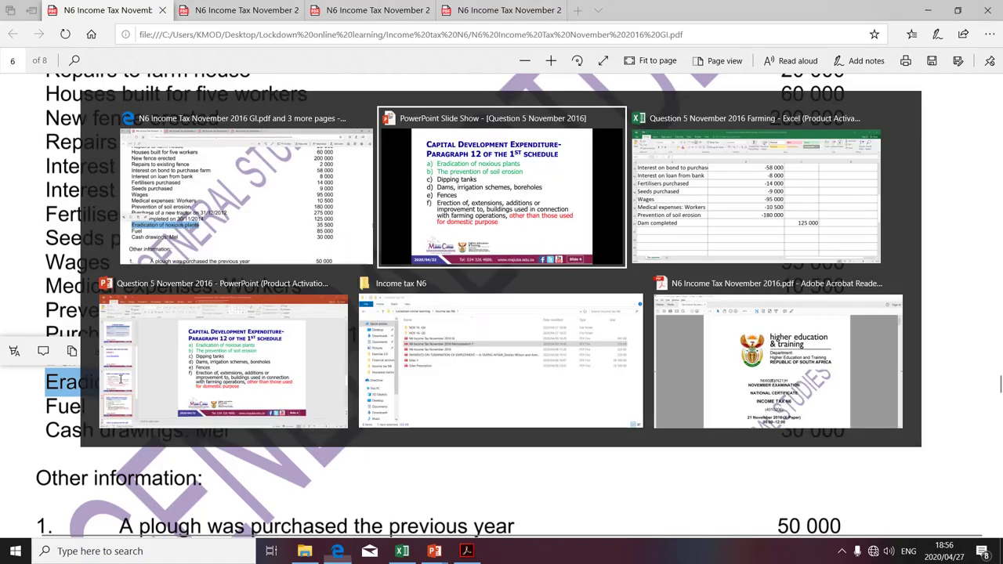
key(alt+Tab)
key(alt+Tab)
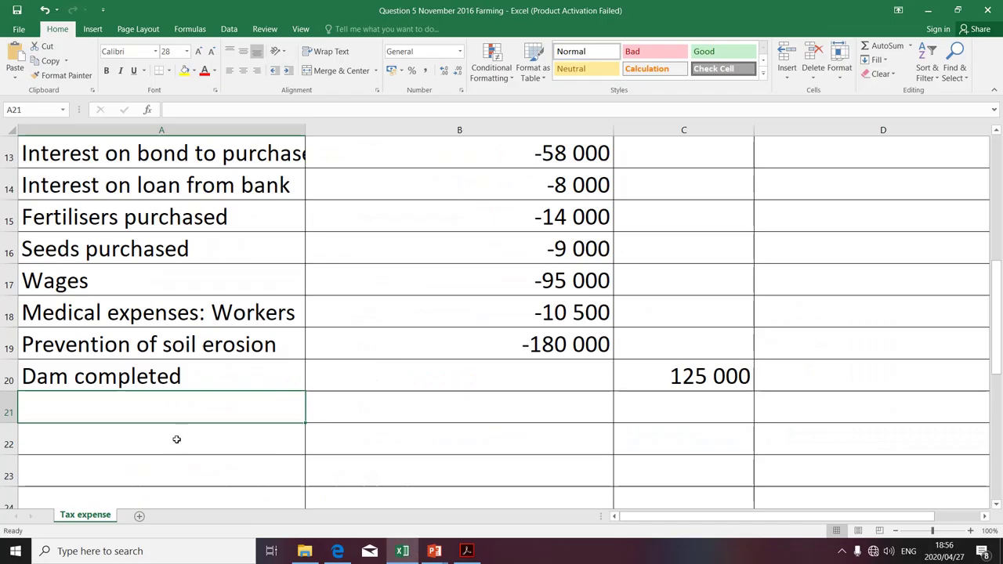
key(ctrl+v)
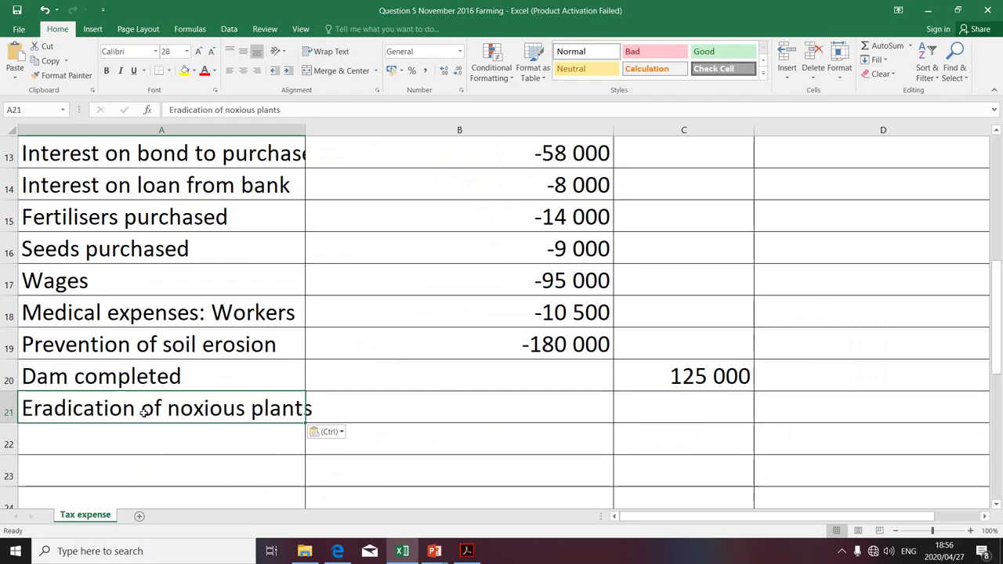
- Look up the noxious plants amount in the question paper, enter -35500 in cell B21, and compare it with the CDE column
click(499, 405)
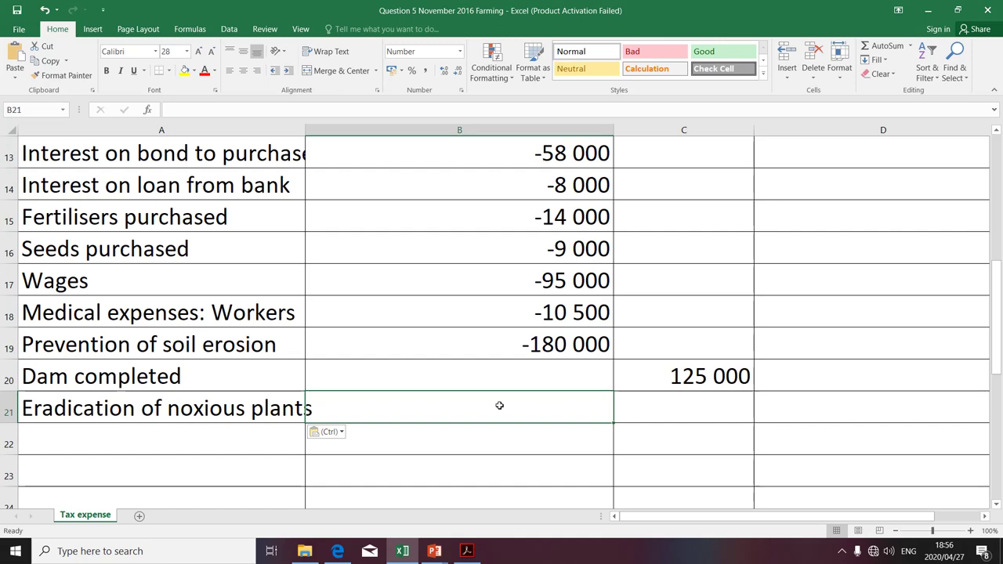
text(-)
key(alt+Tab)
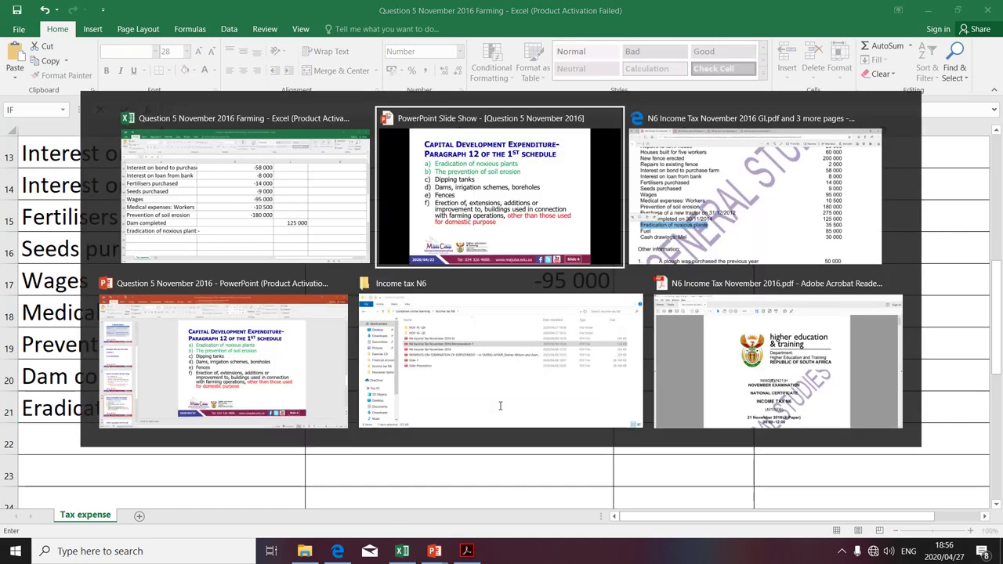
key(alt+Tab)
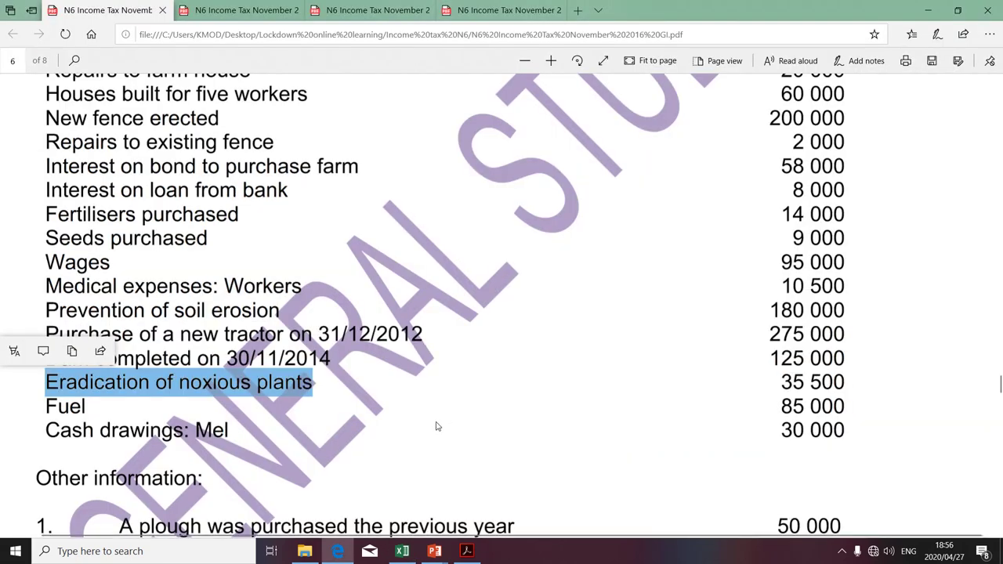
key(alt+Tab)
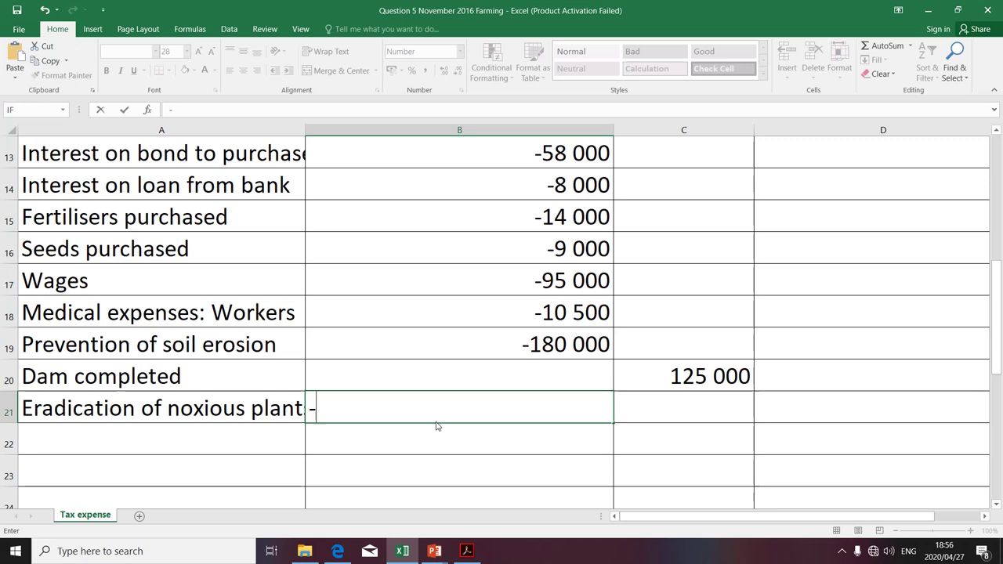
text(35500)
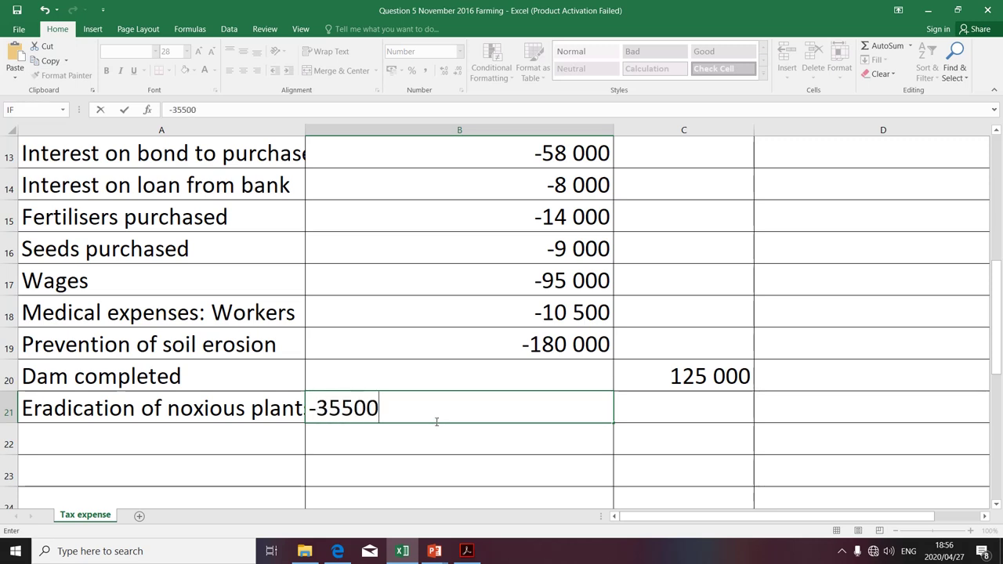
key(Return)
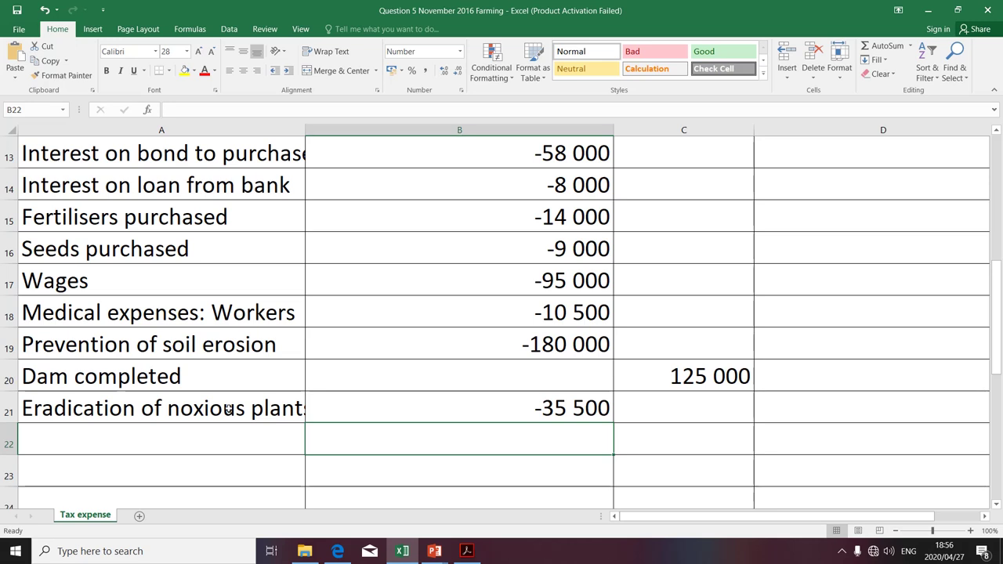
click(576, 407)
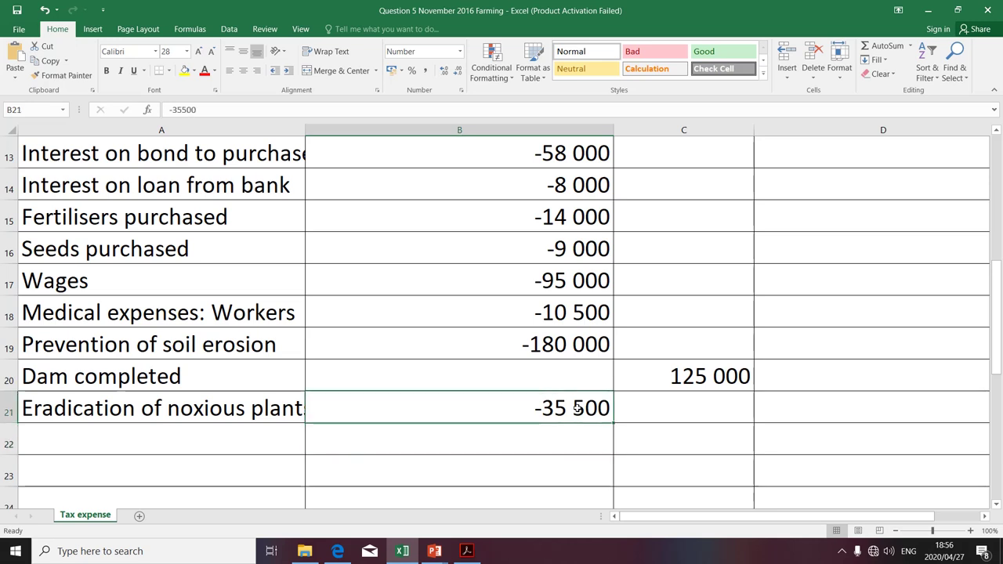
click(664, 127)
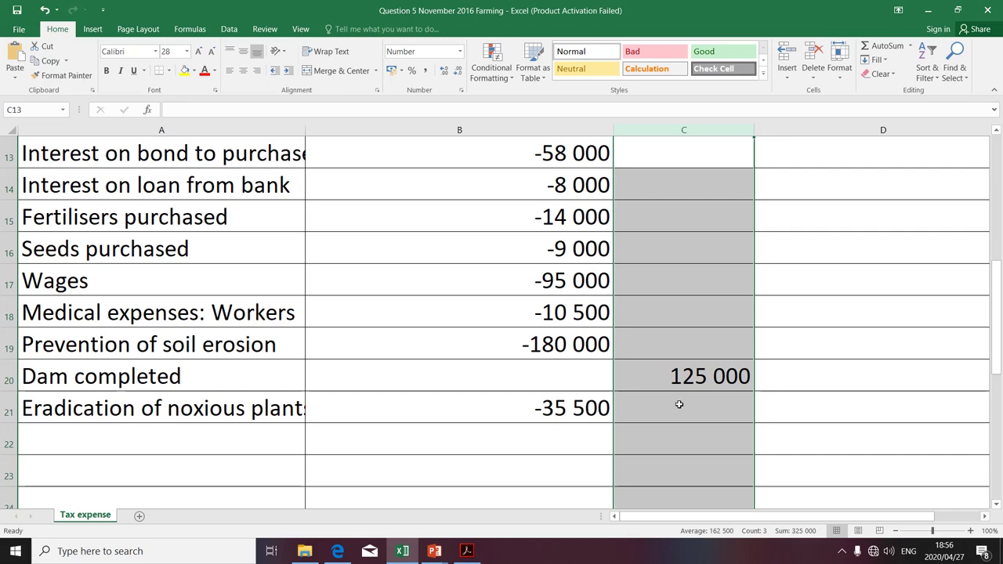
- Copy the "Fuel" payment label from the question paper into cell A22
click(267, 437)
key(alt+Tab)
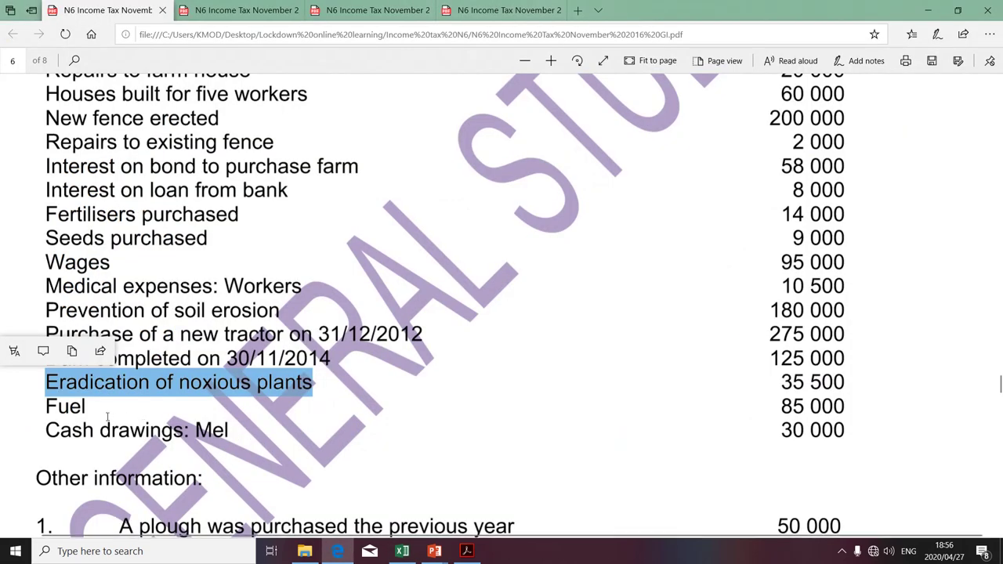
drag(91, 406, 45, 407)
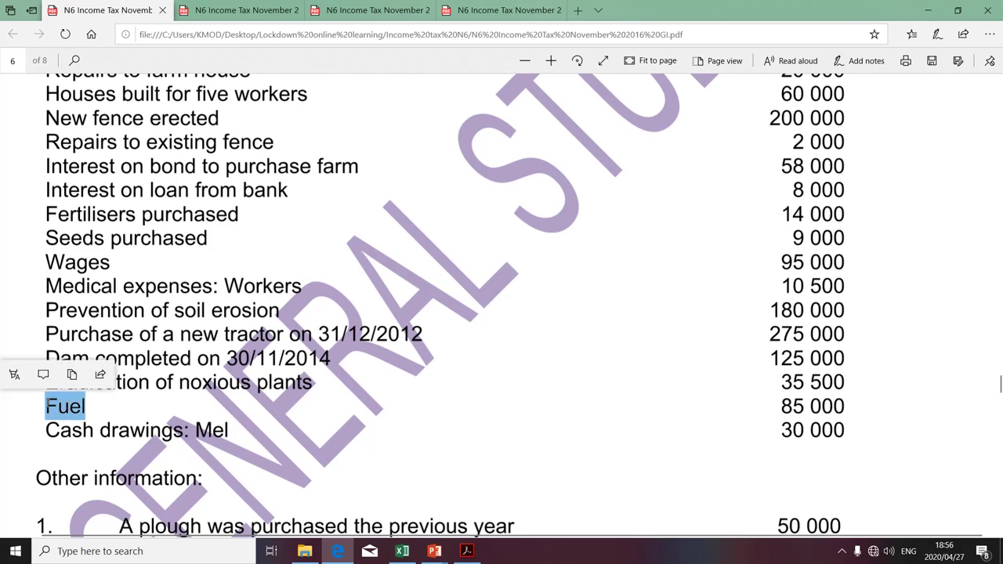
key(alt+Tab)
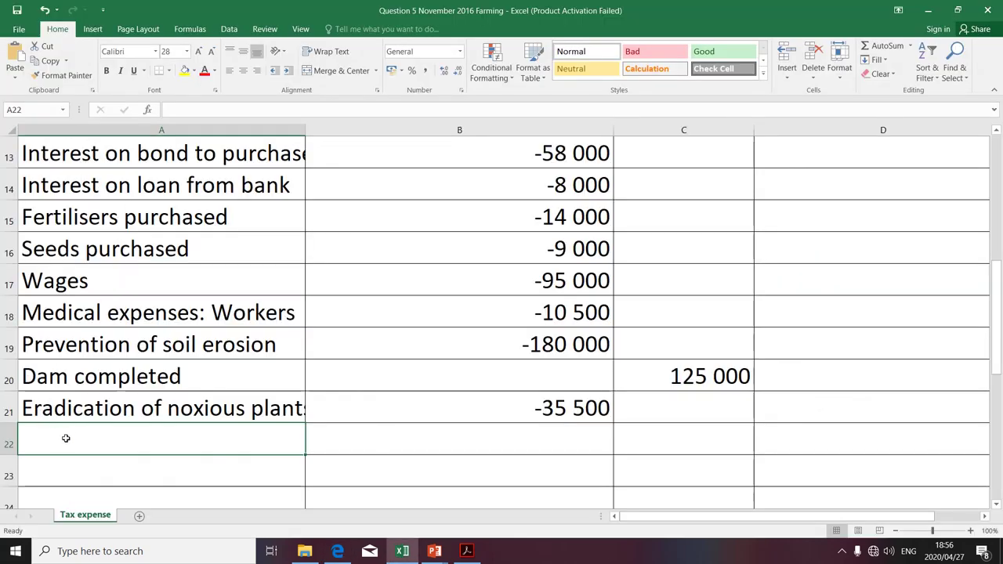
text(Fuel)
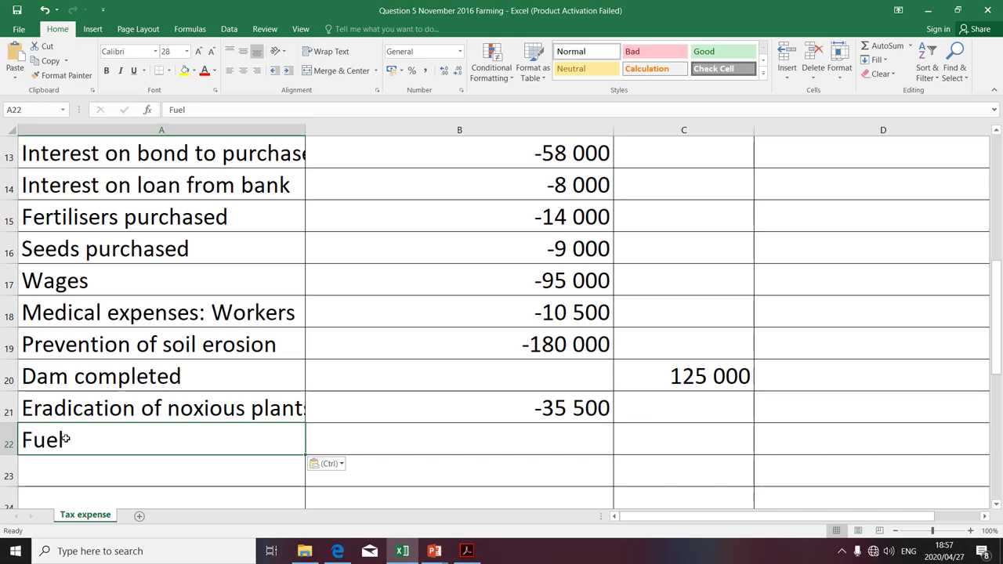
- Check the Capital Development Expenditure slide and the fuel amount in the question paper, and enter =-85000 in cell B22
key(alt+Tab)
key(Tab)
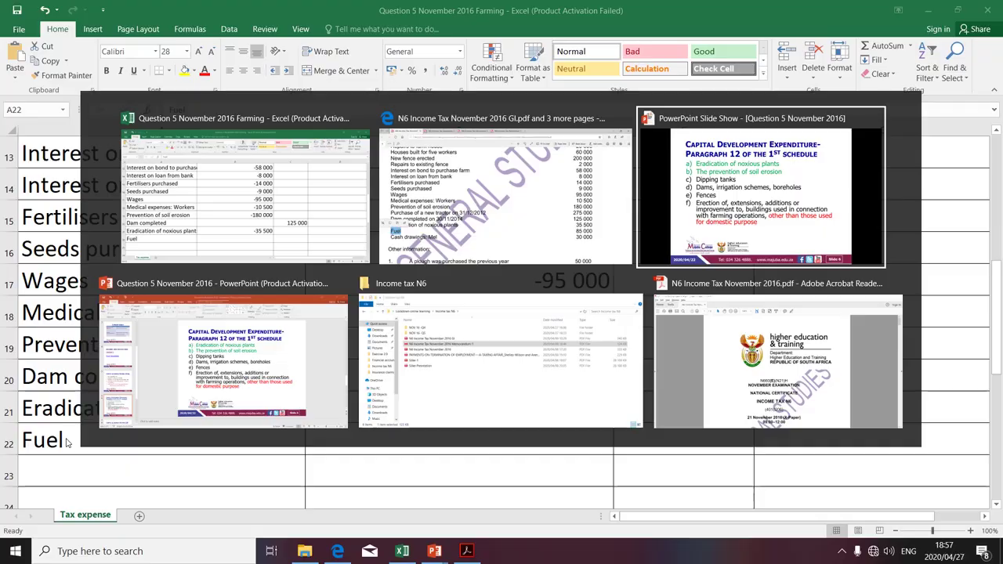
key(alt)
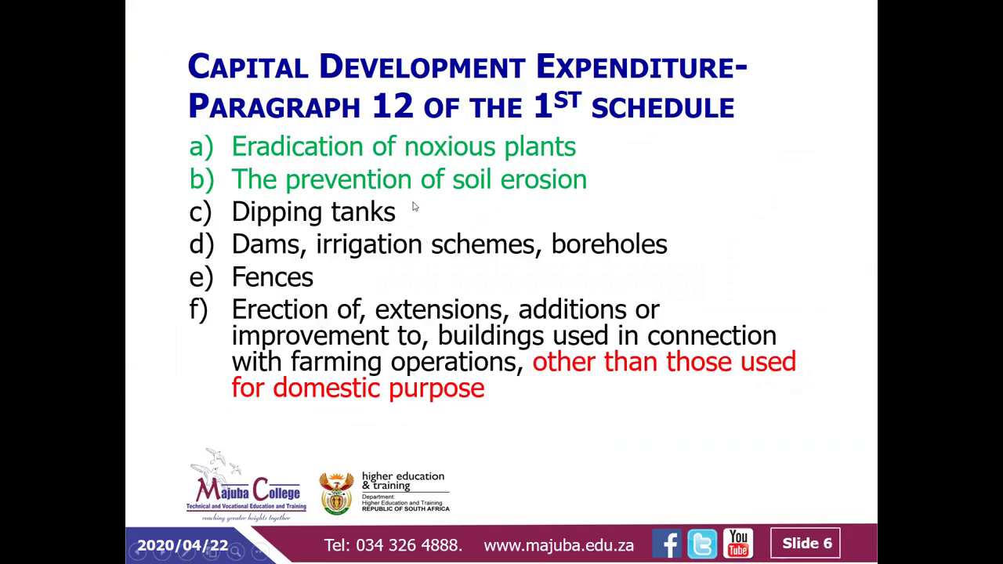
key(alt+Tab)
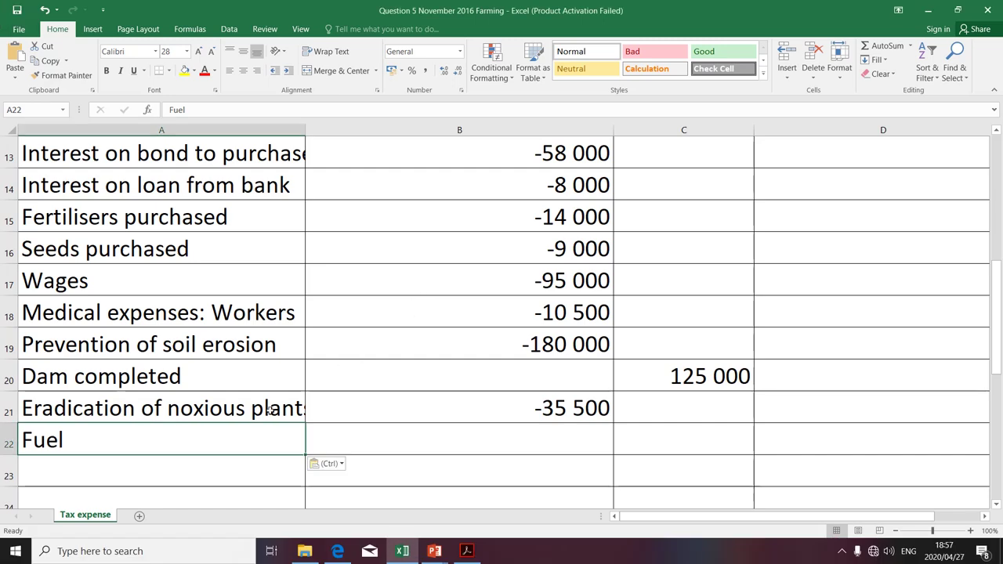
click(520, 441)
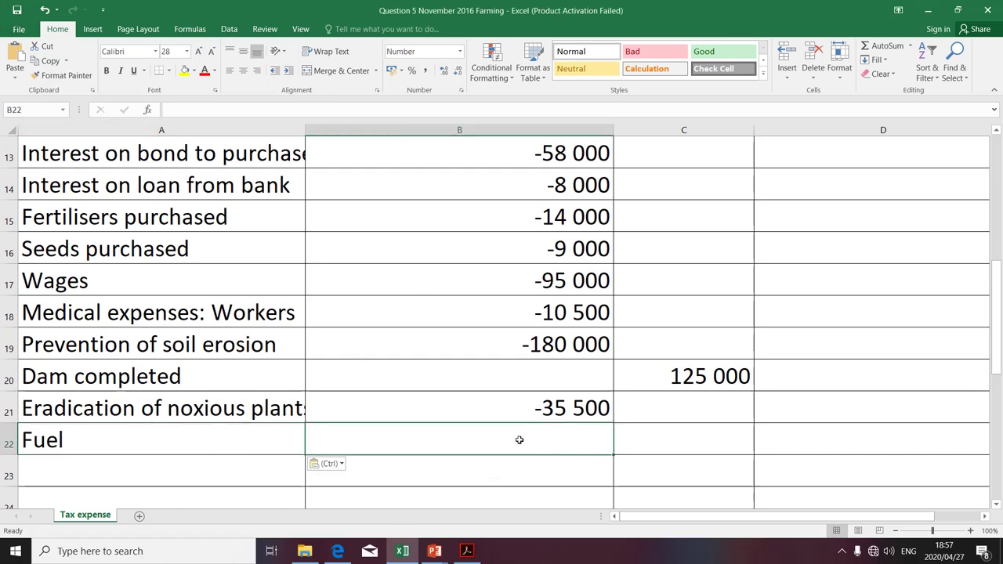
text(=-)
key(alt+Tab)
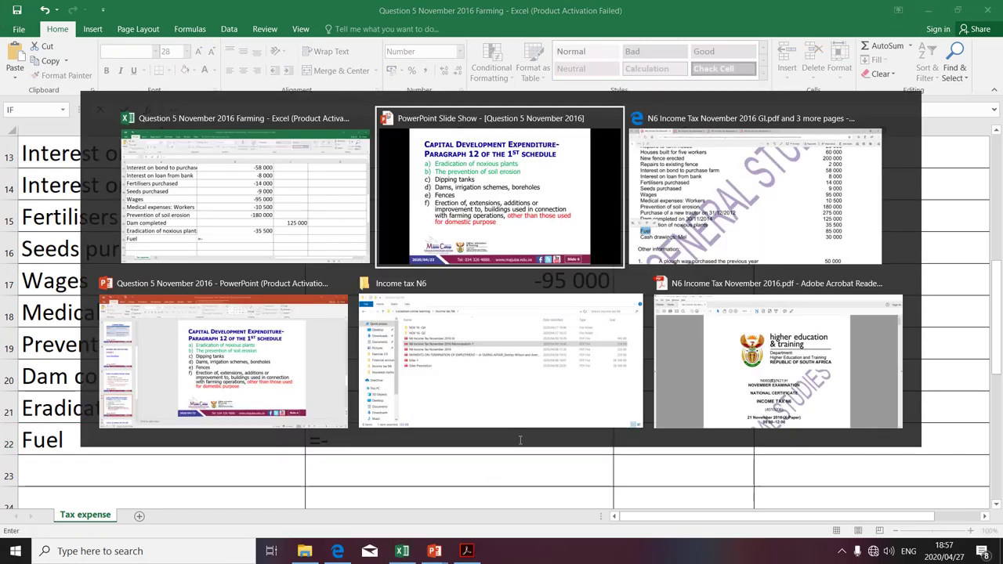
key(alt+Tab)
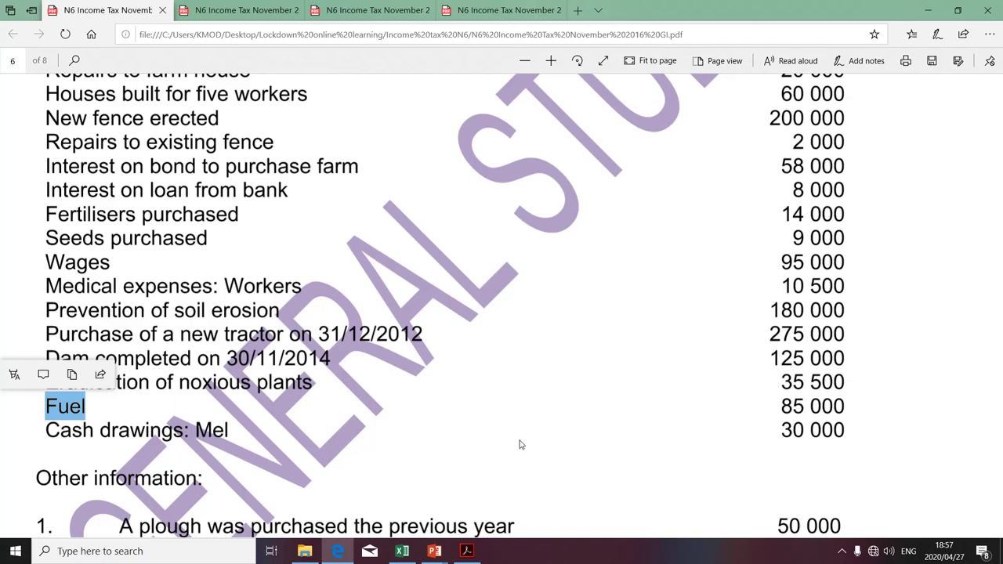
key(alt+Tab)
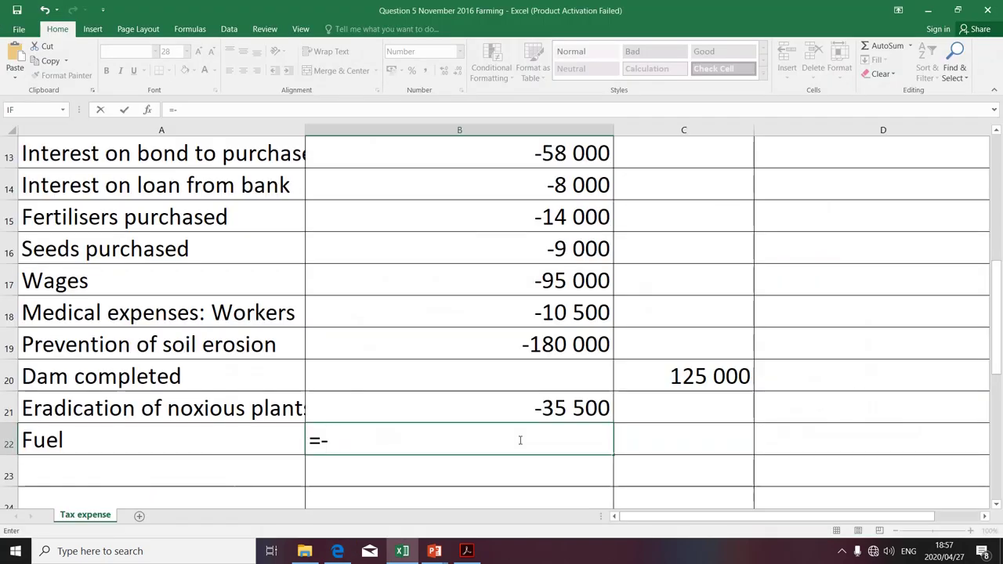
key(alt+Tab)
key(alt+Tab)
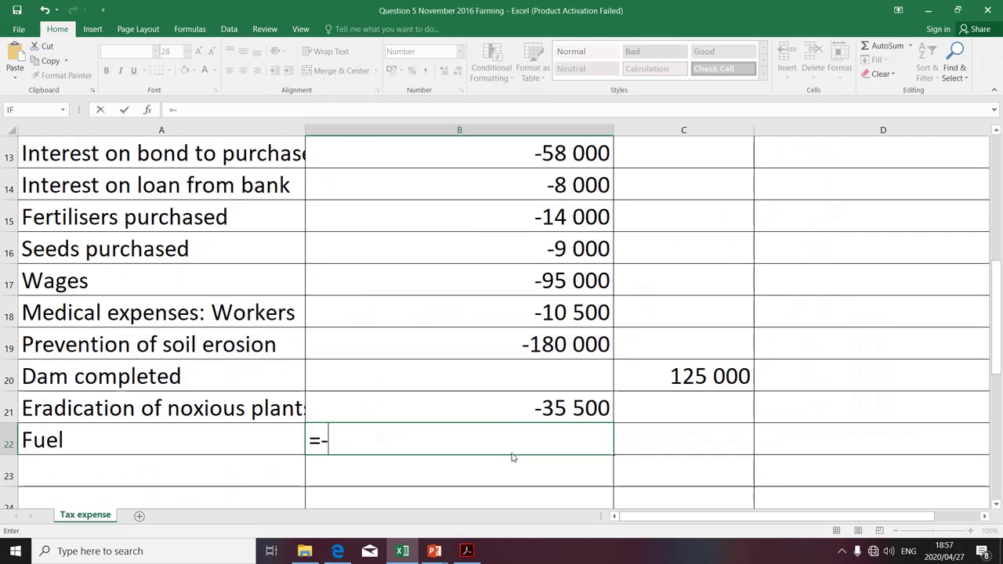
text(85000)
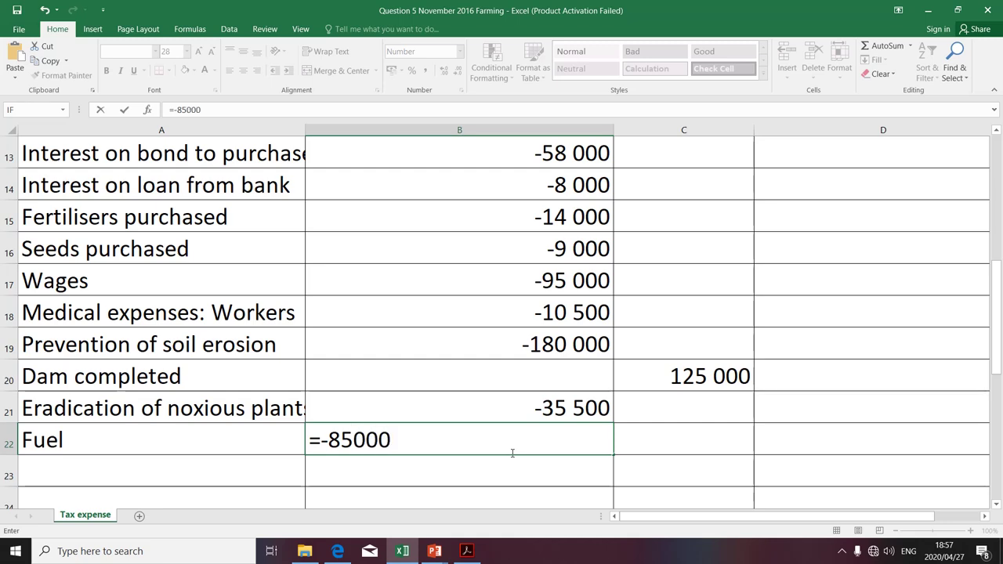
key(Return)
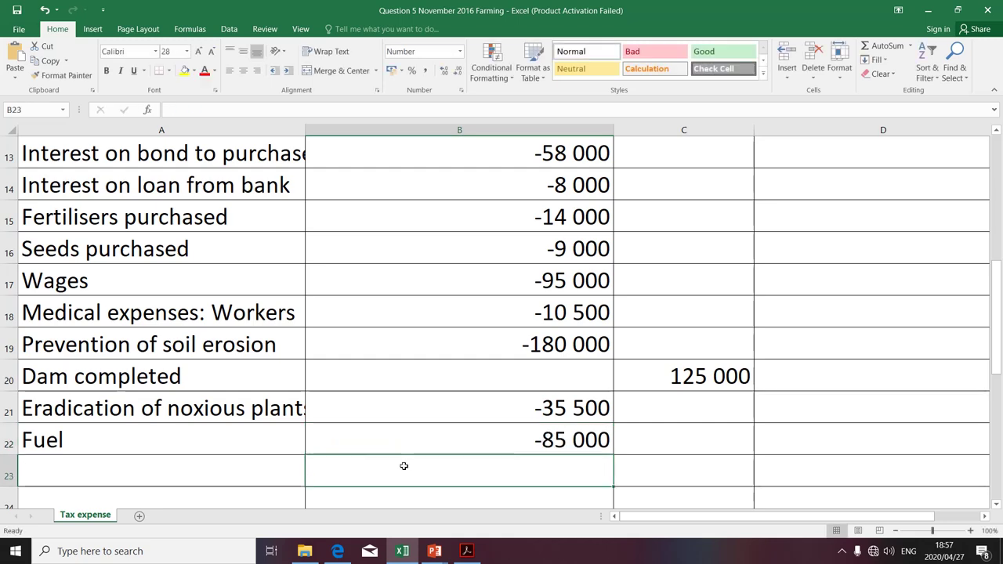
- Copy the full cash drawings label, including the farmer's name, from the question paper into cell A23
click(212, 465)
key(alt+Tab)
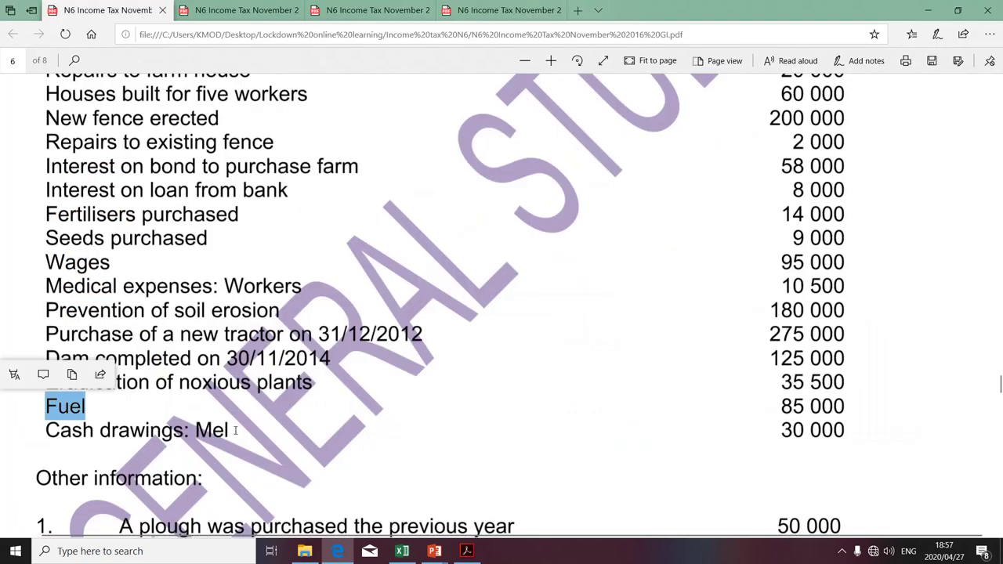
drag(235, 430, 43, 431)
key(ctrl+c)
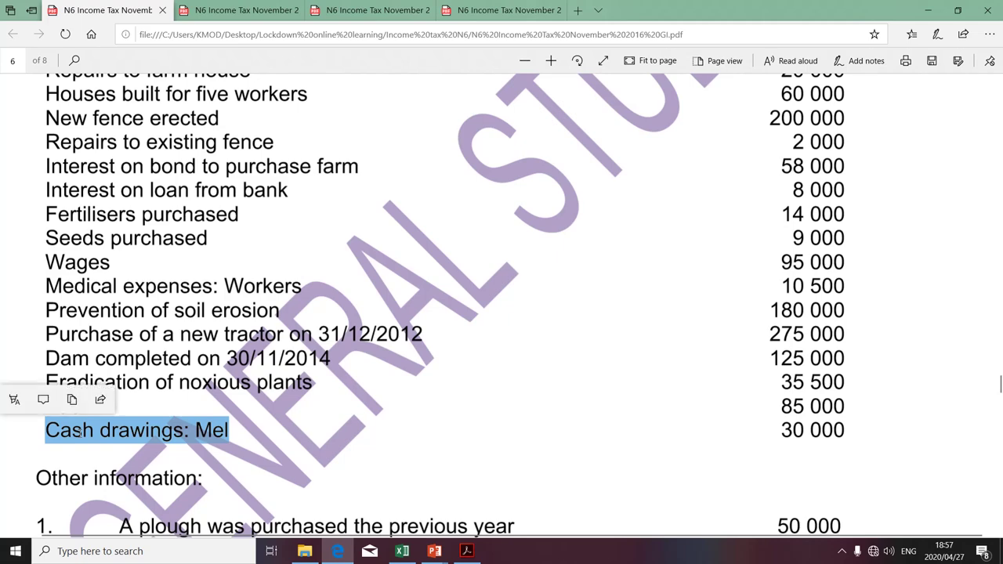
key(alt+Tab)
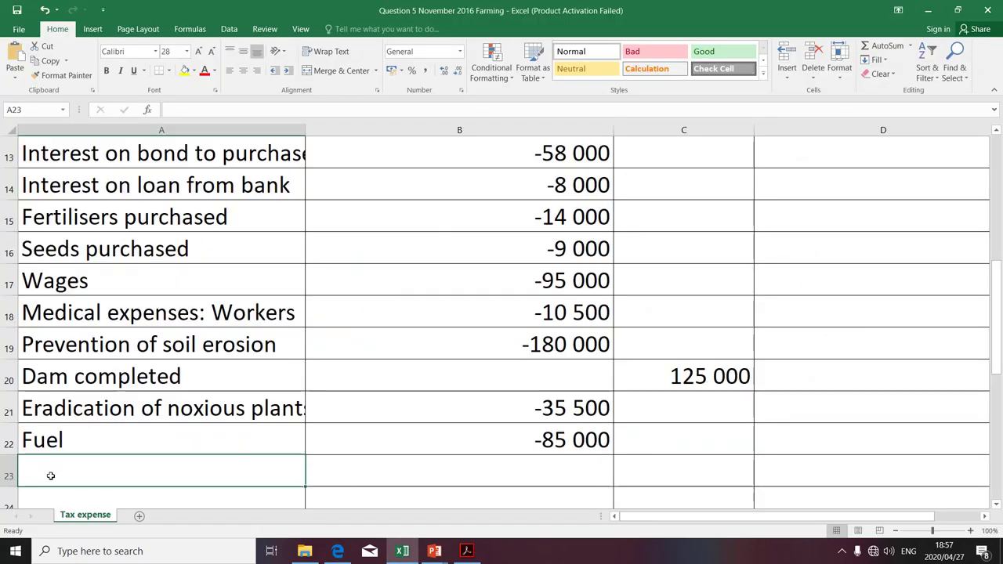
key(ctrl+v)
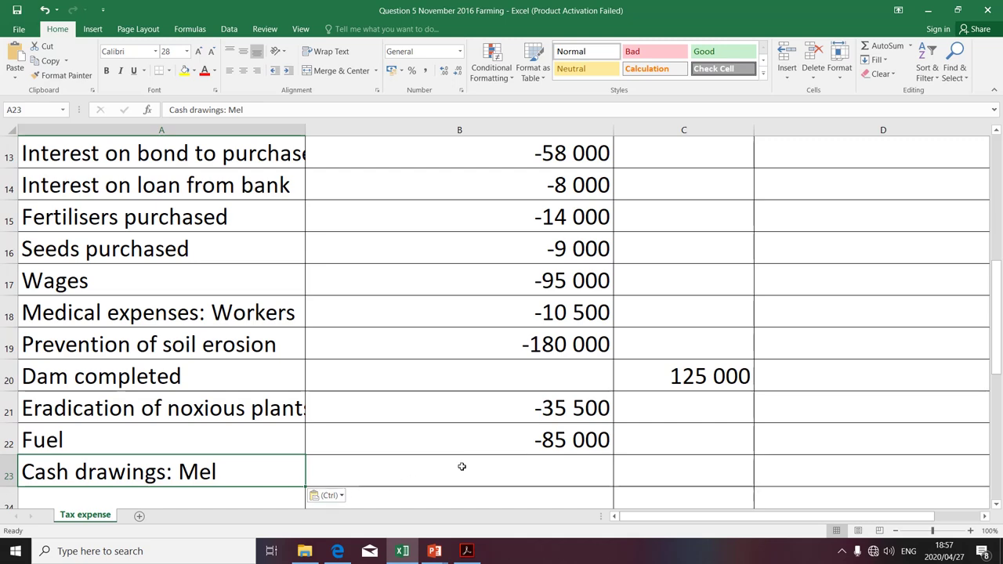
- Enter 0 in cell B23 as the farming expense for the cash drawings
click(490, 468)
scroll(490, 468, down, 2)
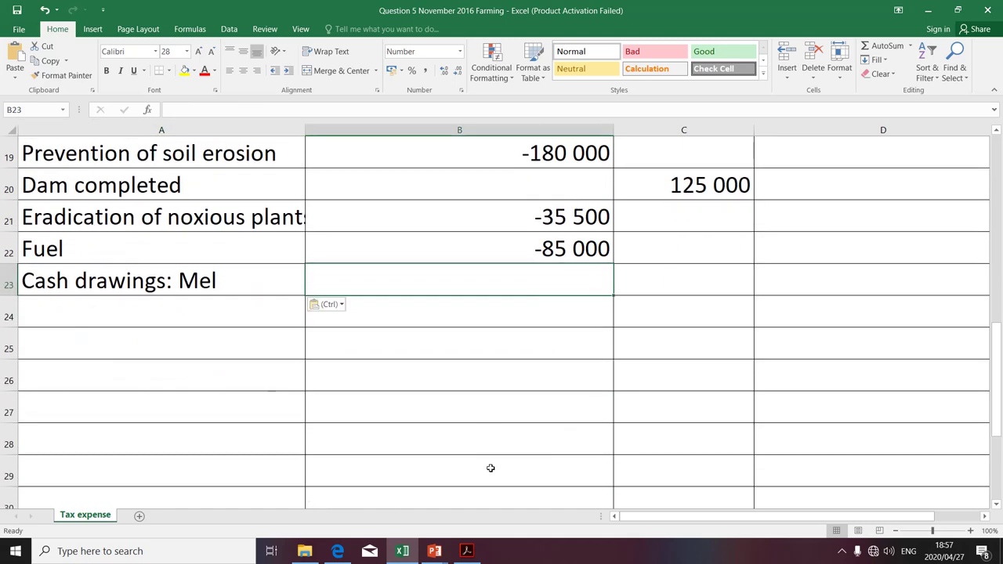
scroll(490, 468, up, 1)
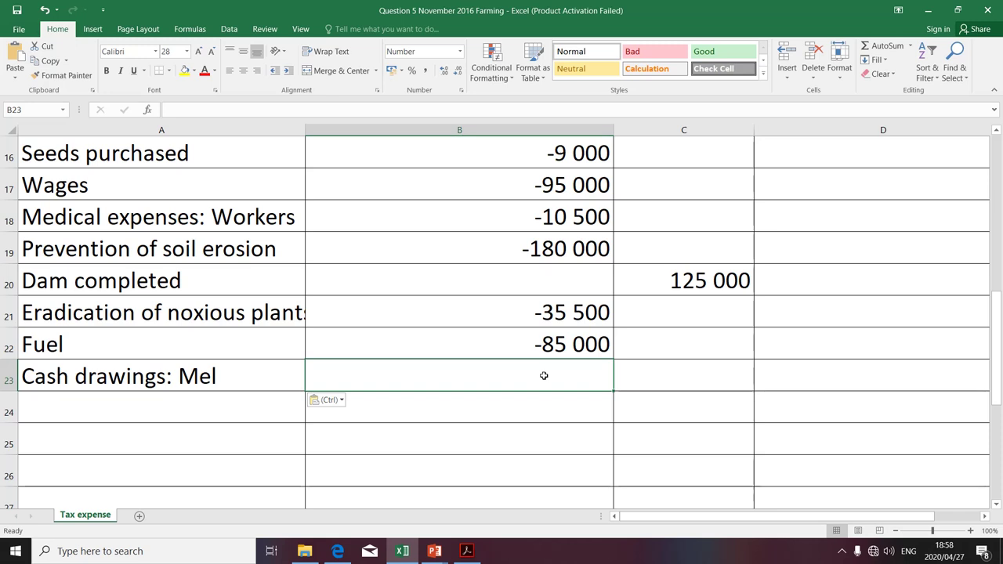
text(0)
key(Return)
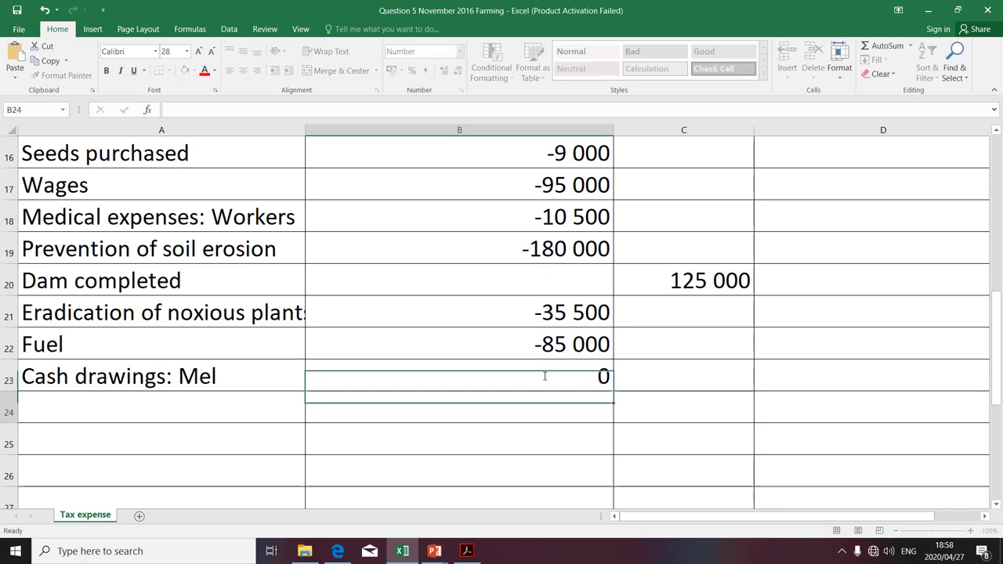
- Locate and highlight the new tractor purchase dated 31/12/2012 in the question paper's list of payments
click(206, 403)
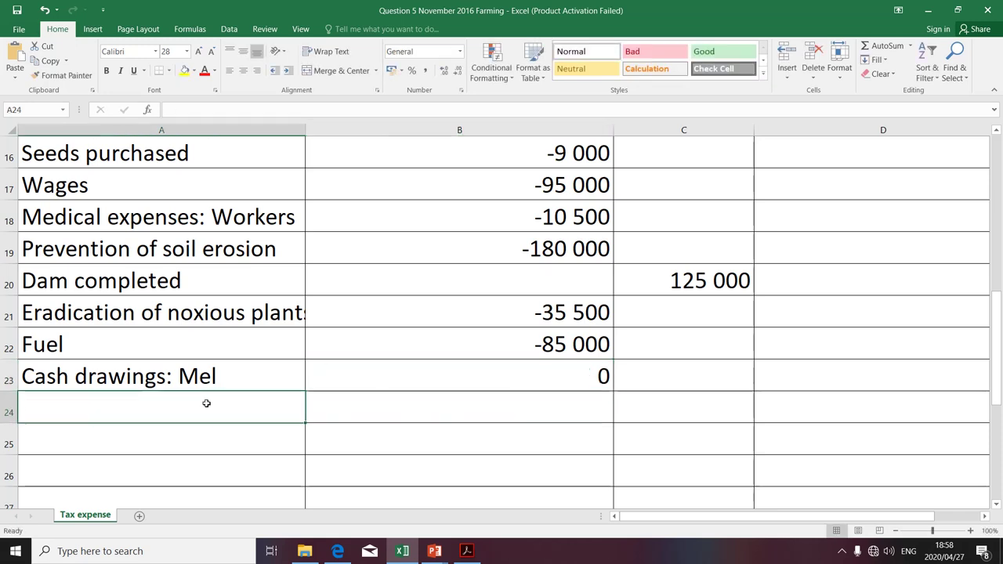
click(337, 551)
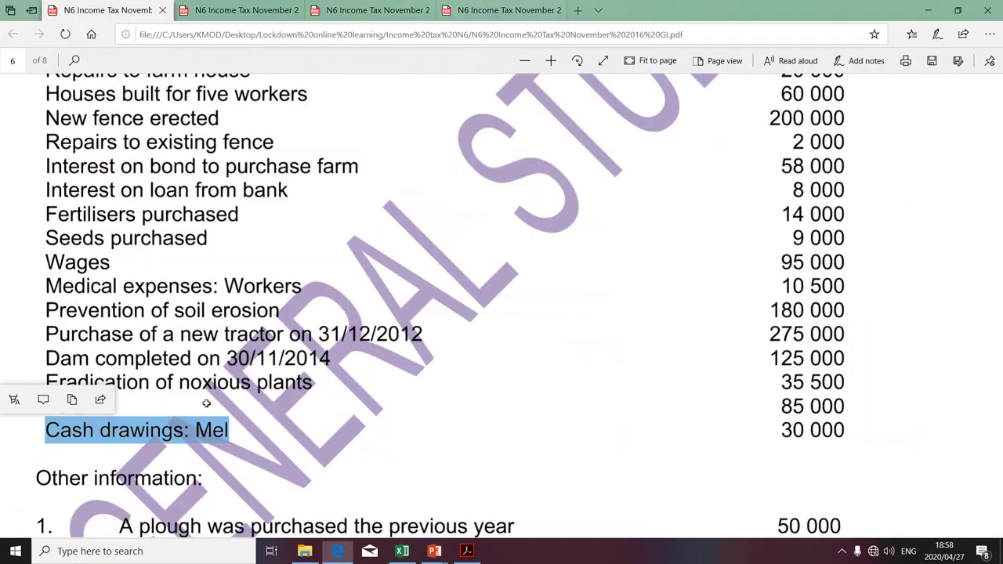
click(335, 433)
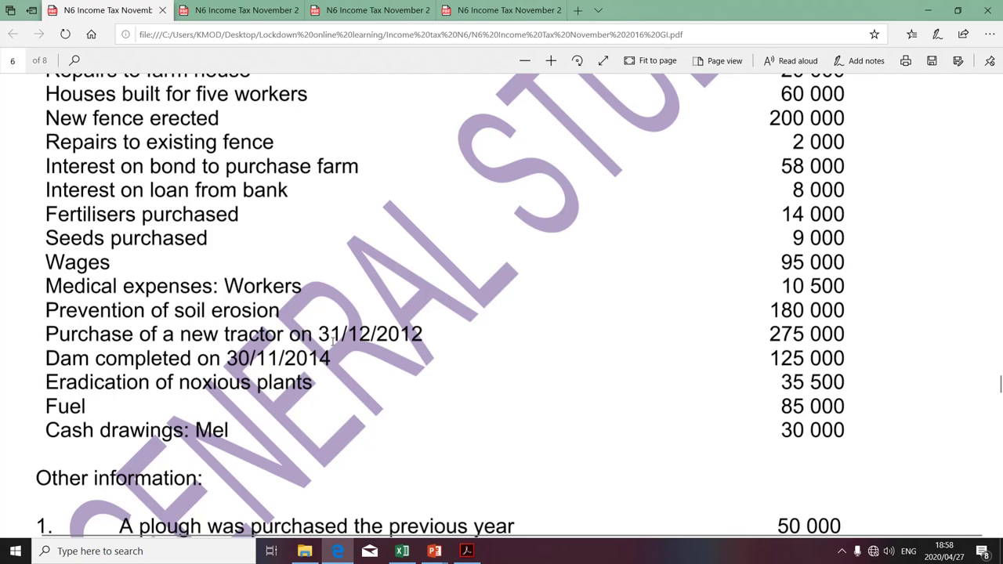
drag(423, 335, 44, 336)
key(alt+Tab)
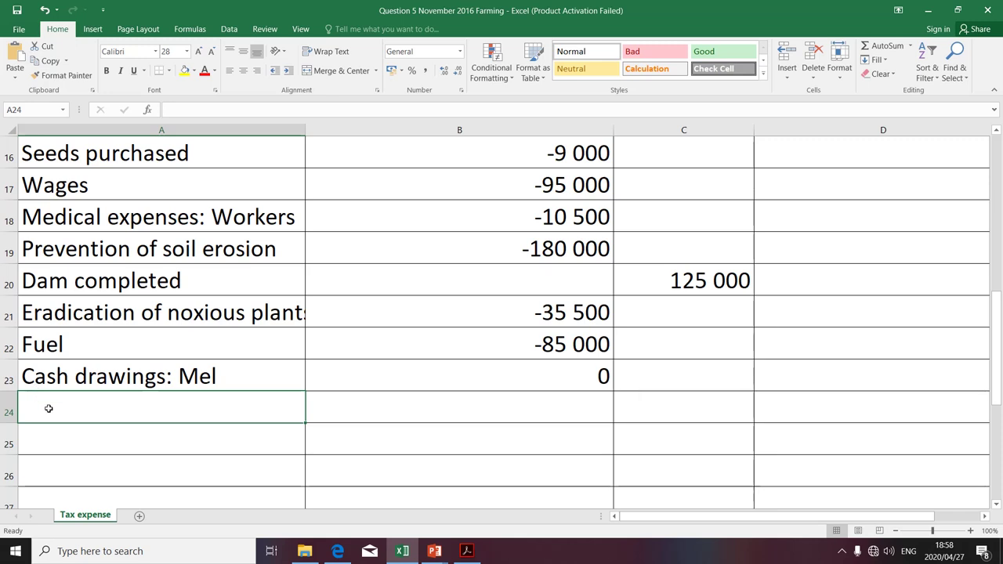
- Enter the label "Capital all:Tractor s12B" in cell A24
text(Ca)
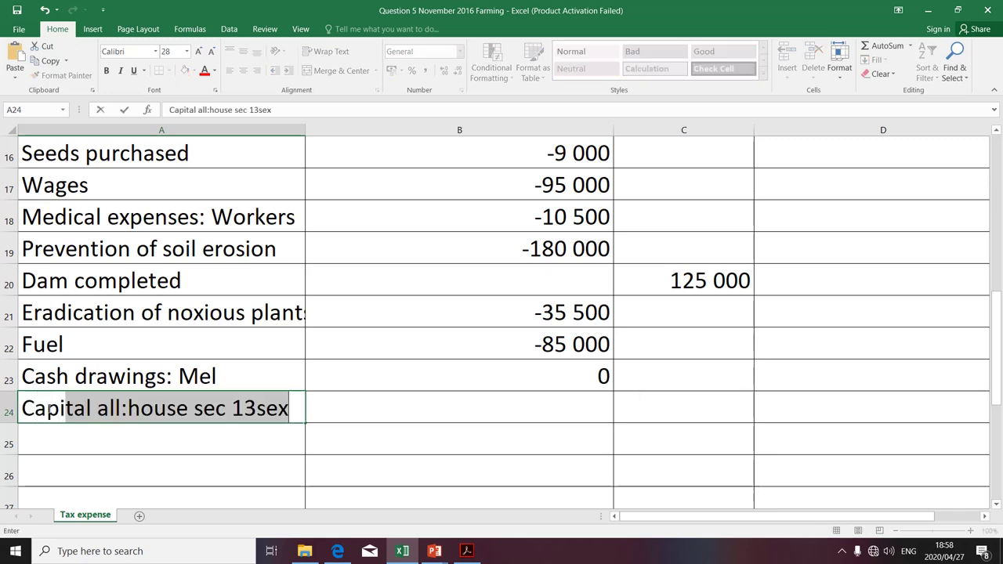
text(pita)
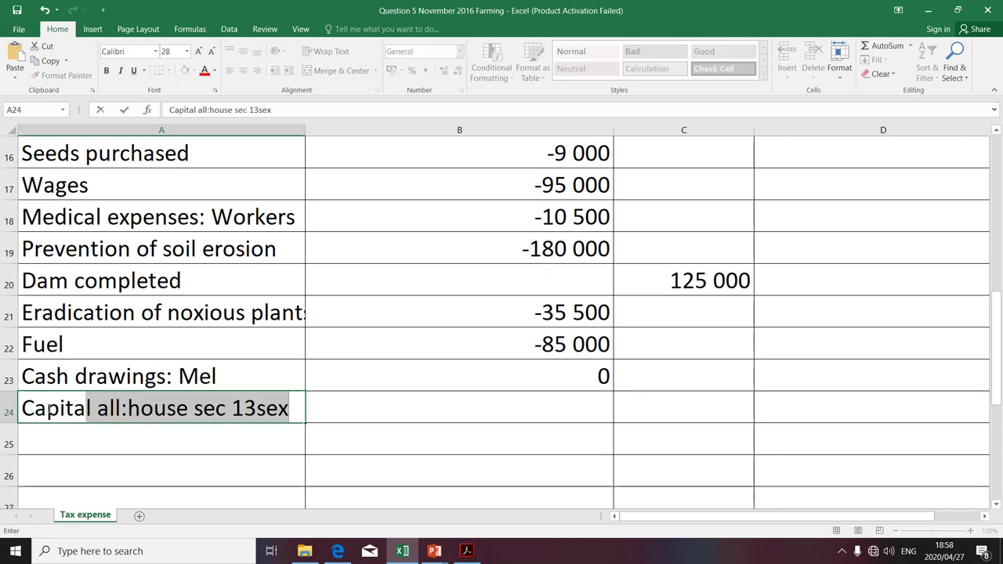
text(lall)
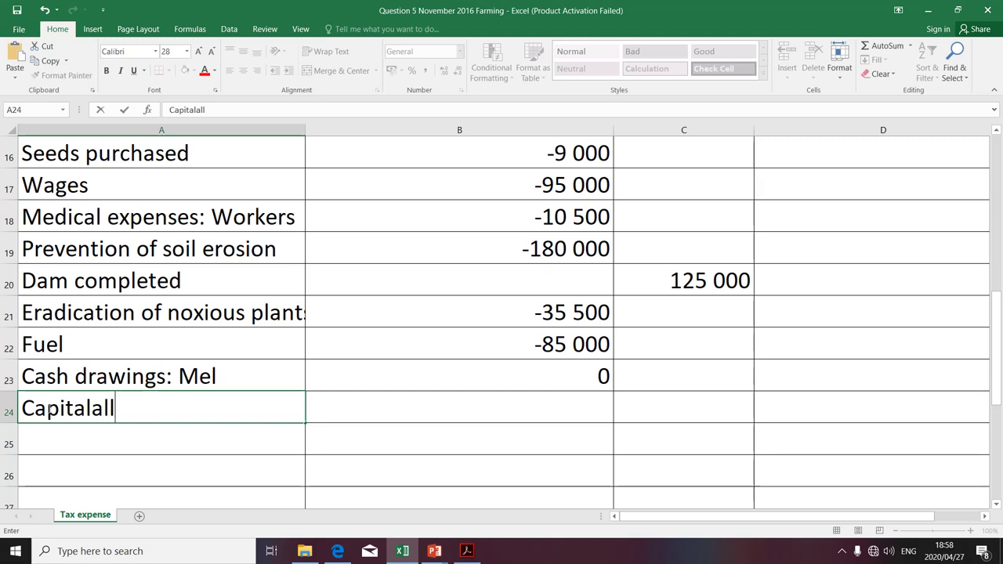
key(BackSpace)
key(BackSpace)
key(BackSpace)
text(all)
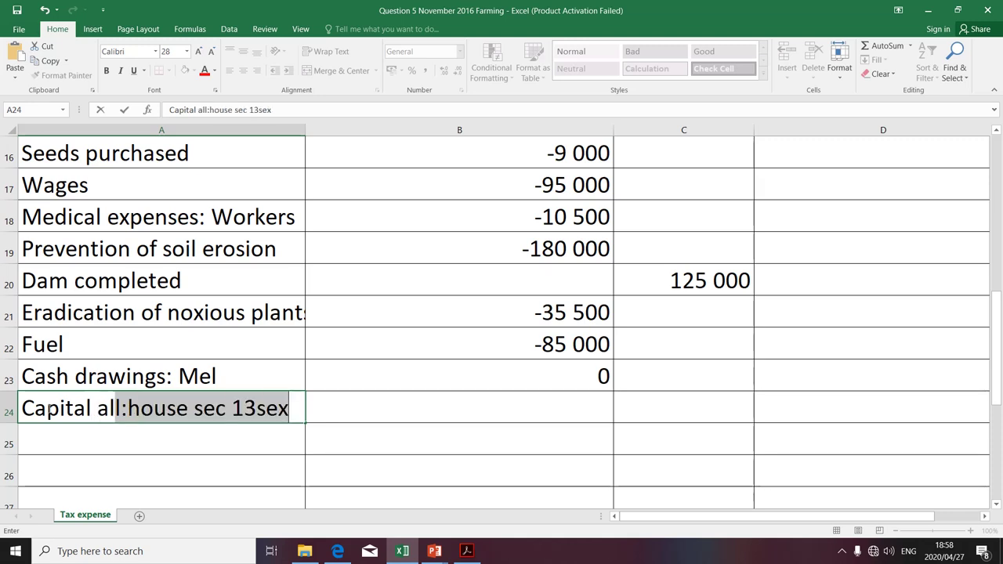
text(:T)
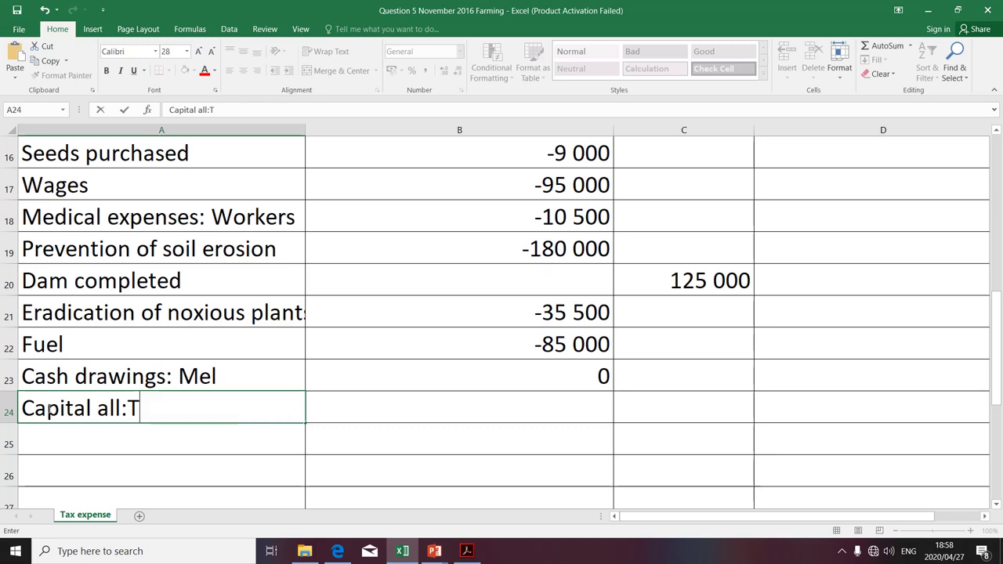
text(ractor s)
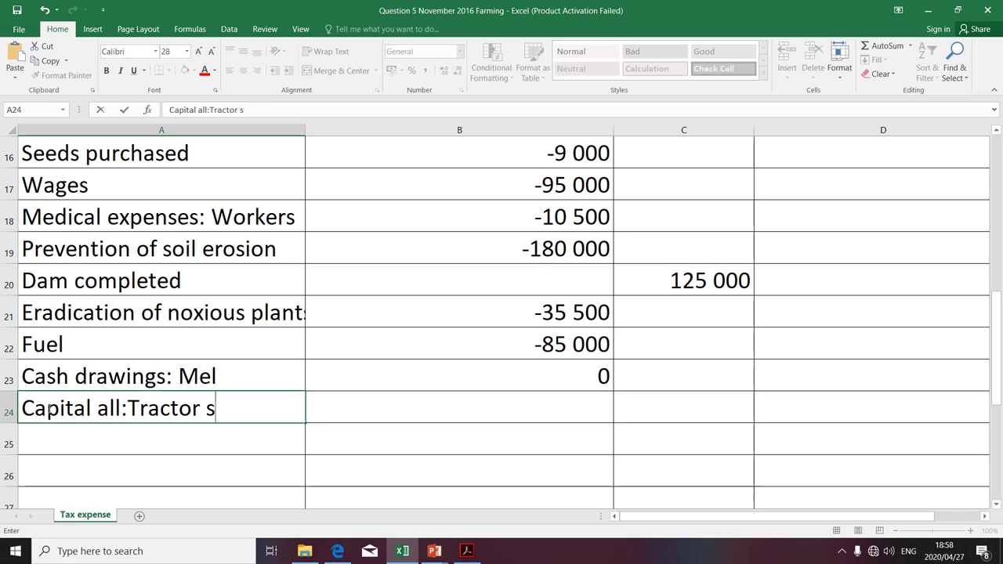
text(12B)
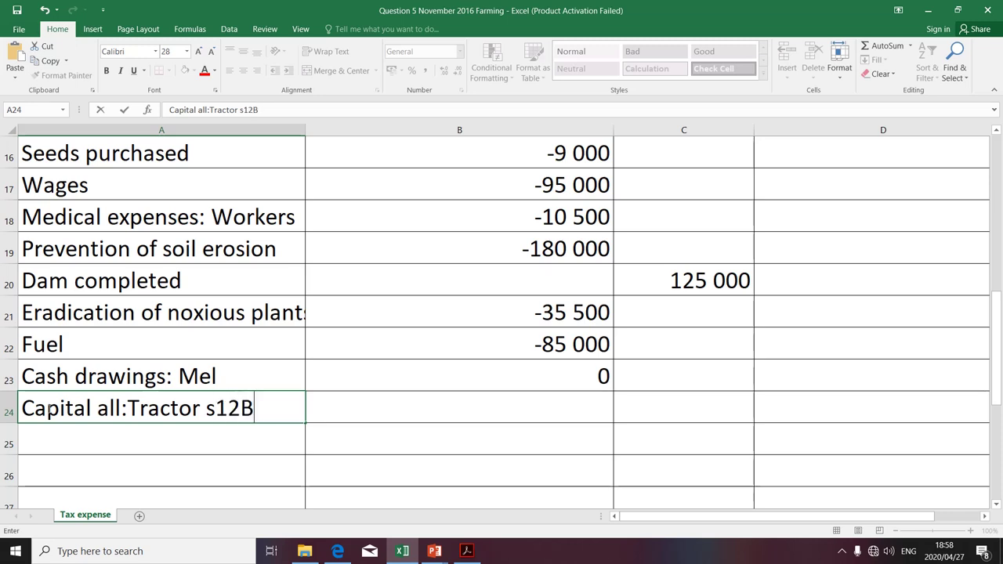
click(173, 450)
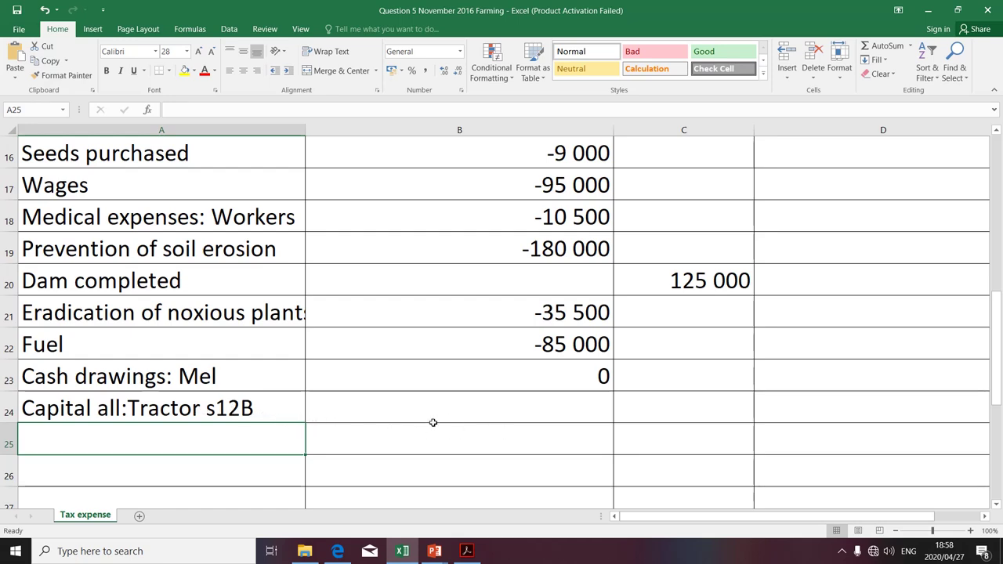
- Check the tractor's purchase date and cost in the question paper against the yearly rates on the Capital Allowance Section 12B slide
click(481, 410)
key(alt+Tab)
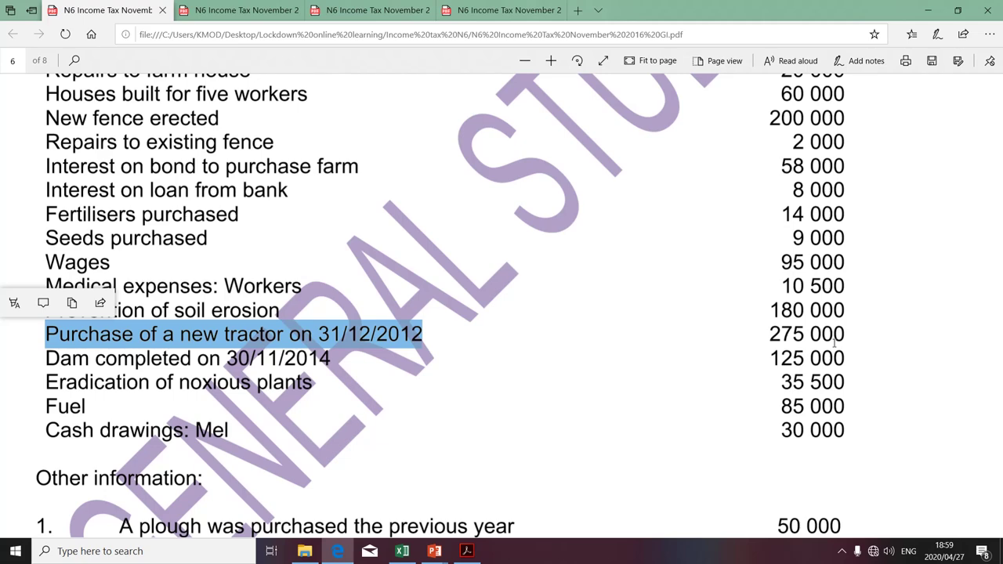
key(alt+Tab)
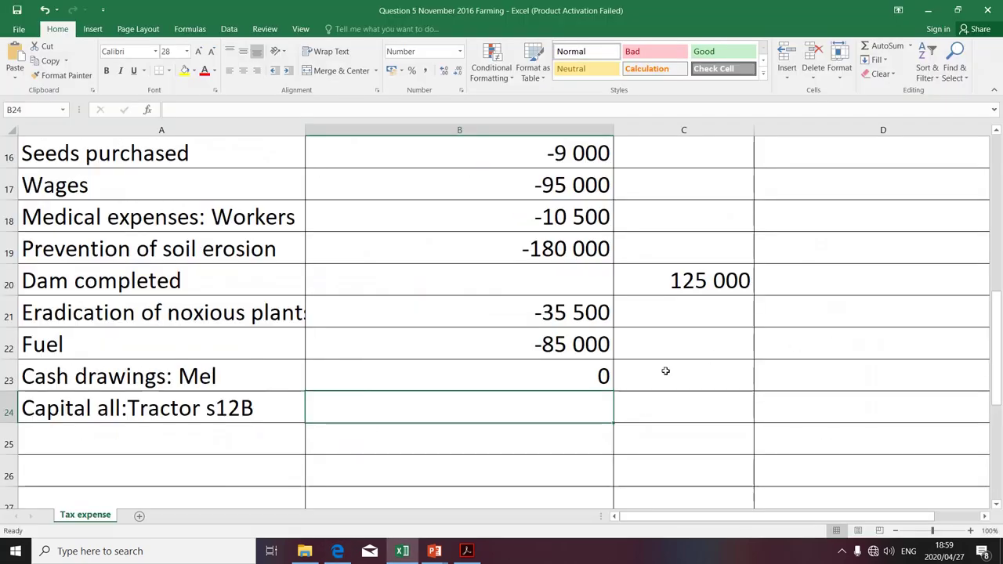
key(alt+Tab)
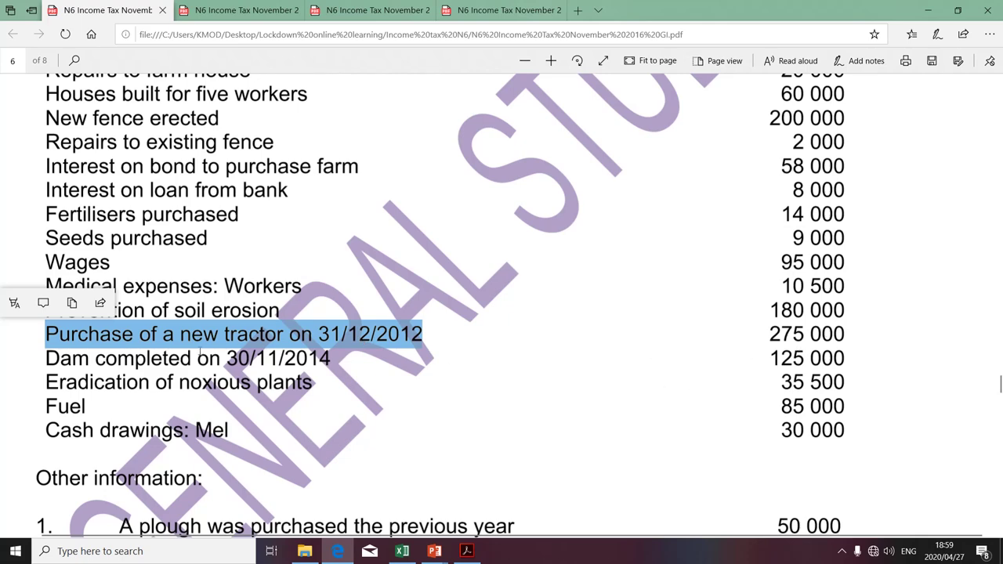
key(alt+Tab)
key(alt+Tab)
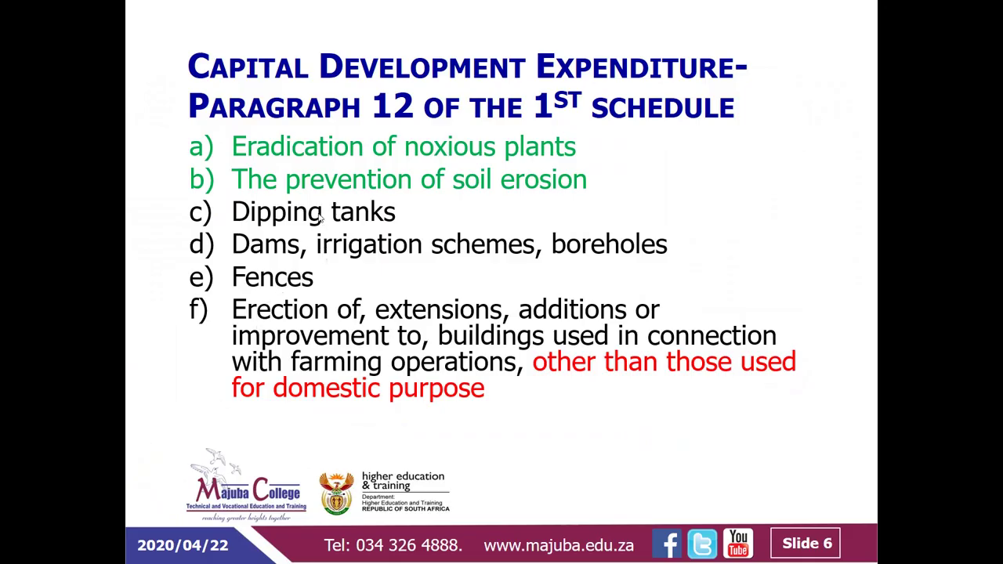
click(319, 218)
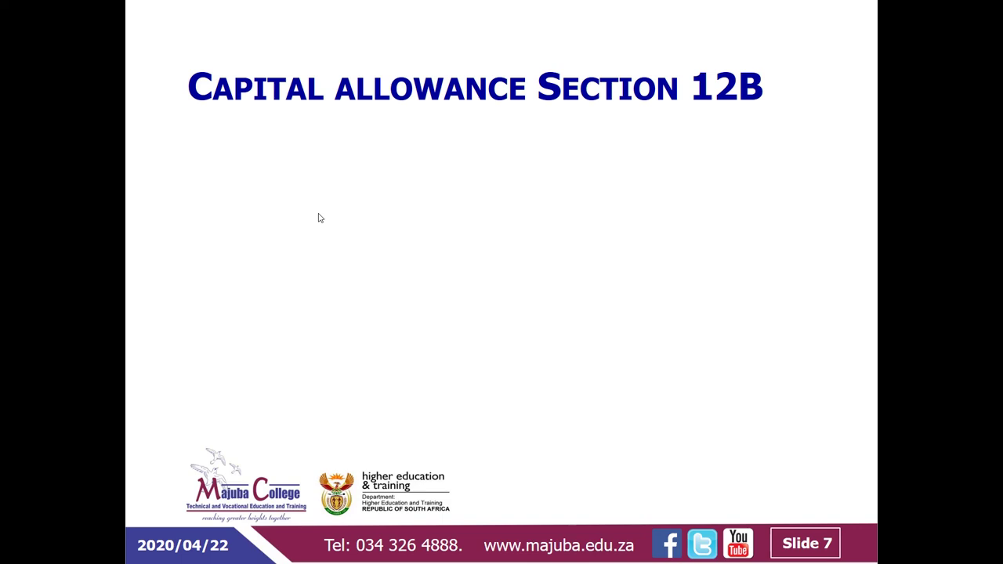
click(319, 218)
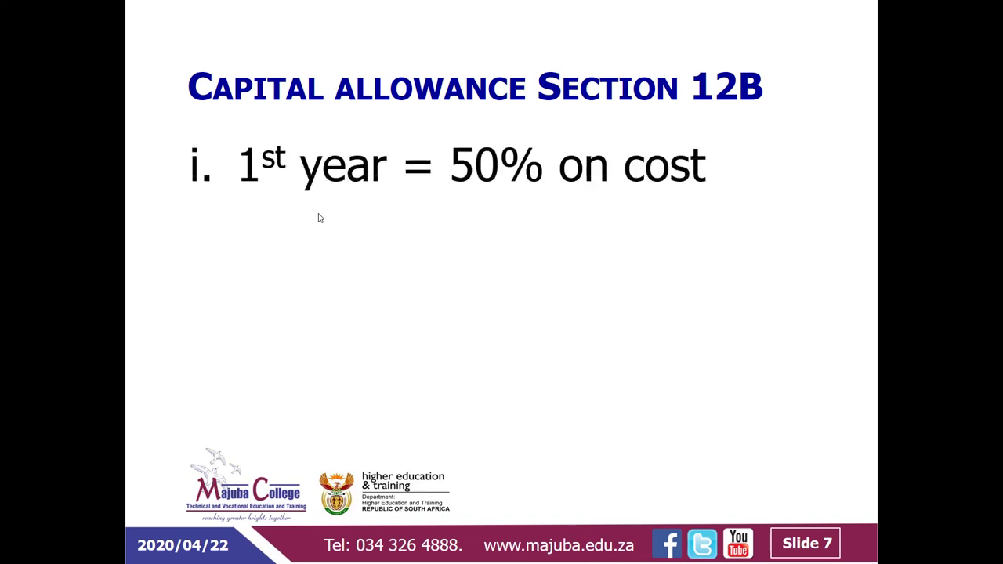
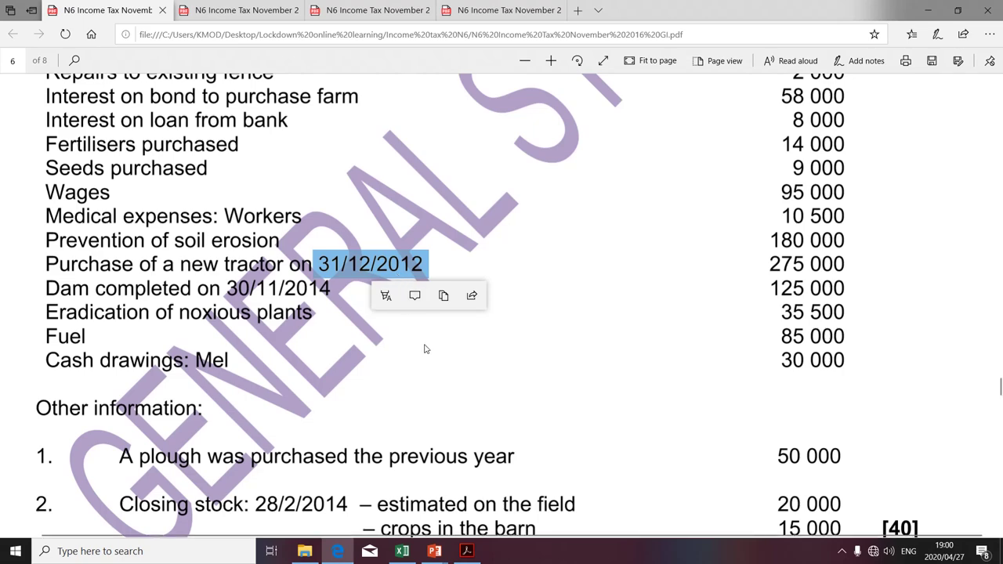
key(alt+Tab)
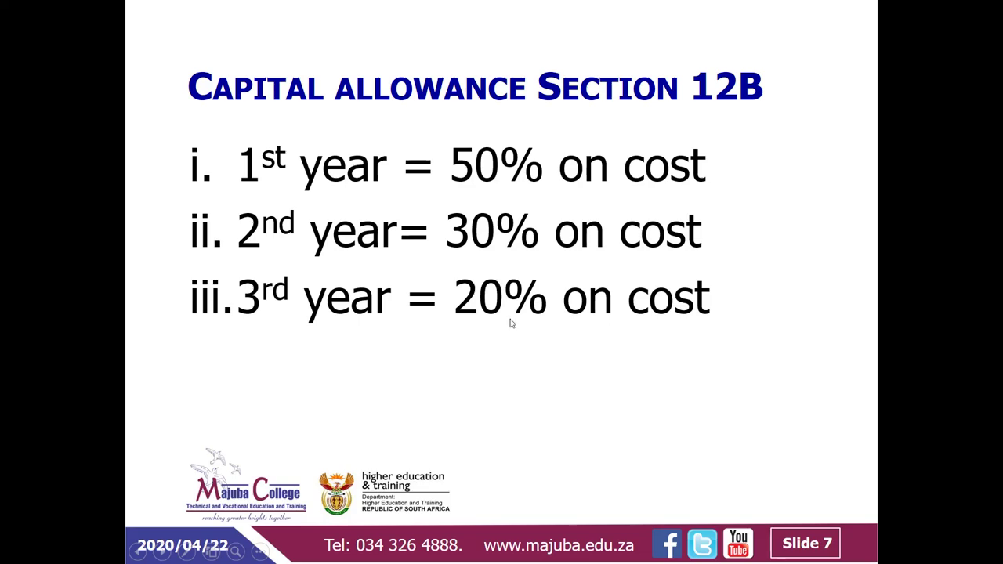
key(alt+Tab)
key(alt+Tab)
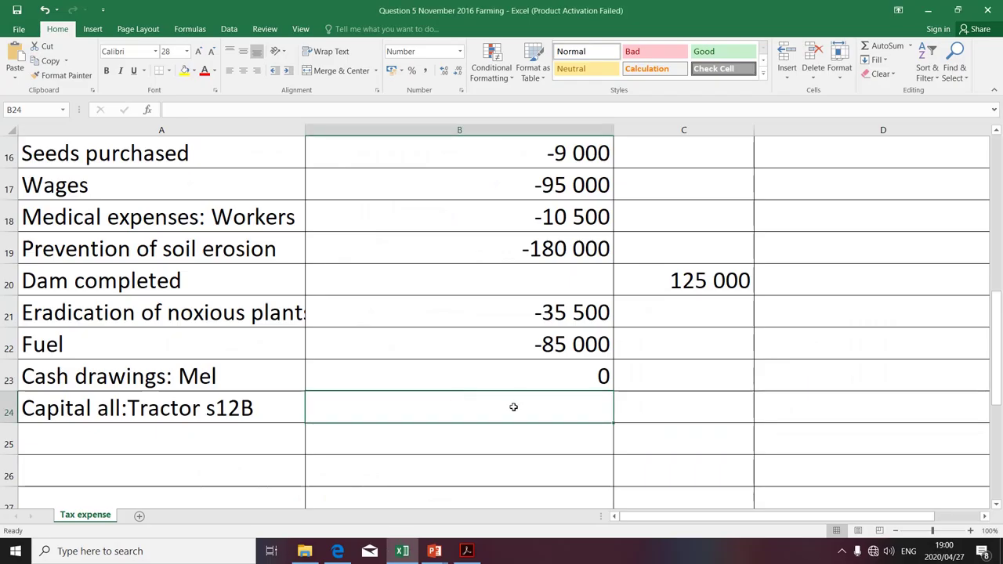
- Enter the tractor's third-year capital allowance as =-20%*275000 in cell B24, taking the cost from the question paper
text(=-)
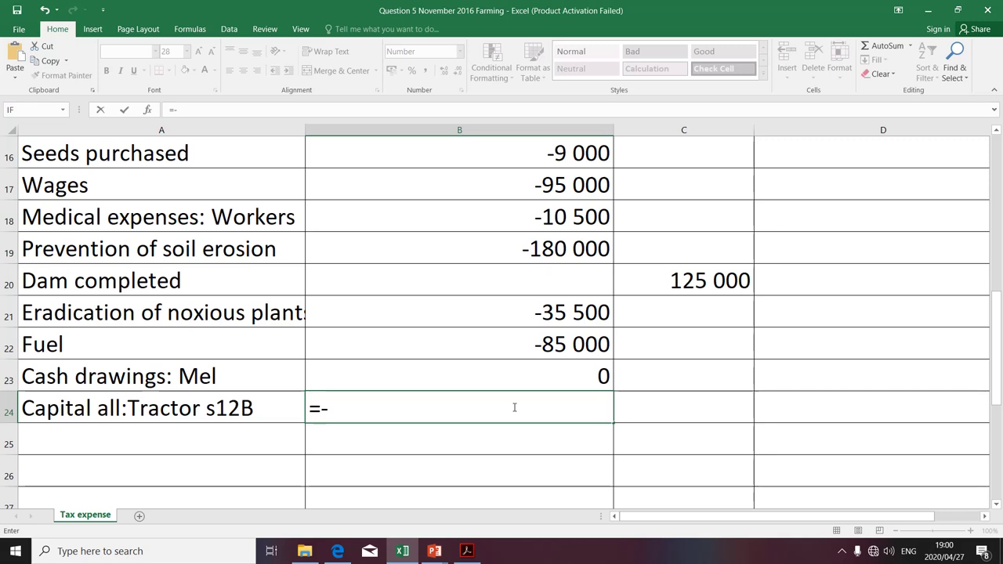
text(20%)
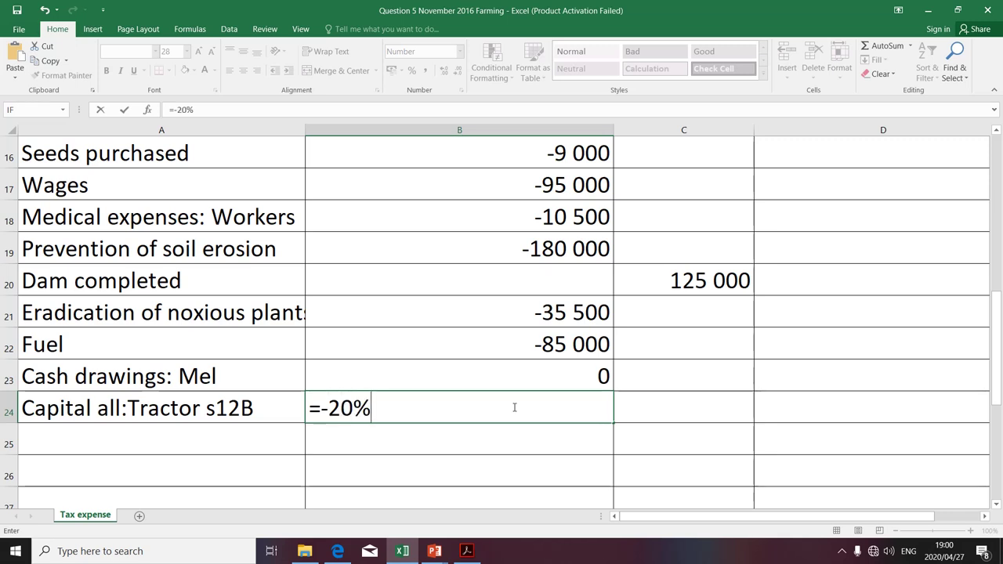
text(*)
key(alt+Tab)
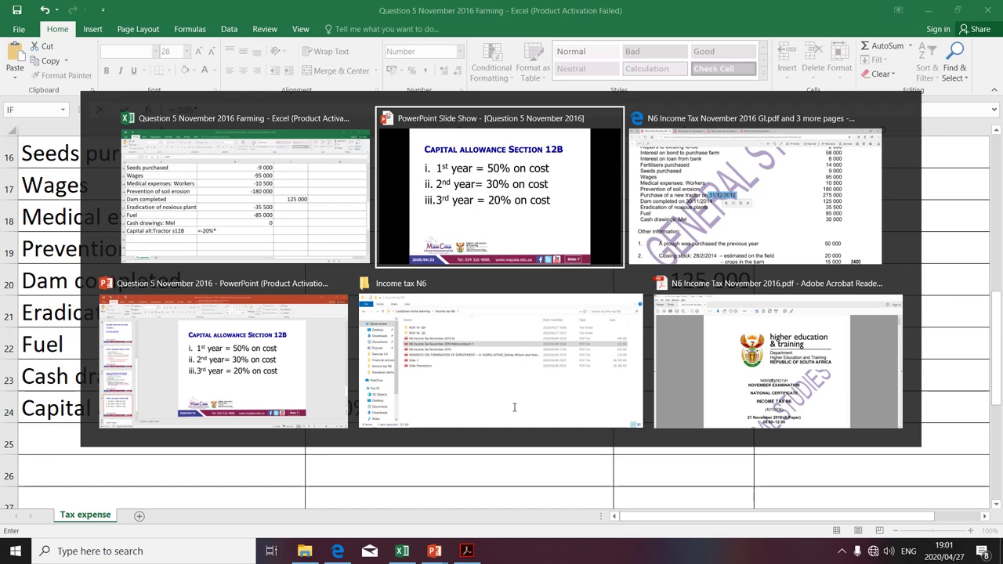
key(alt+Tab)
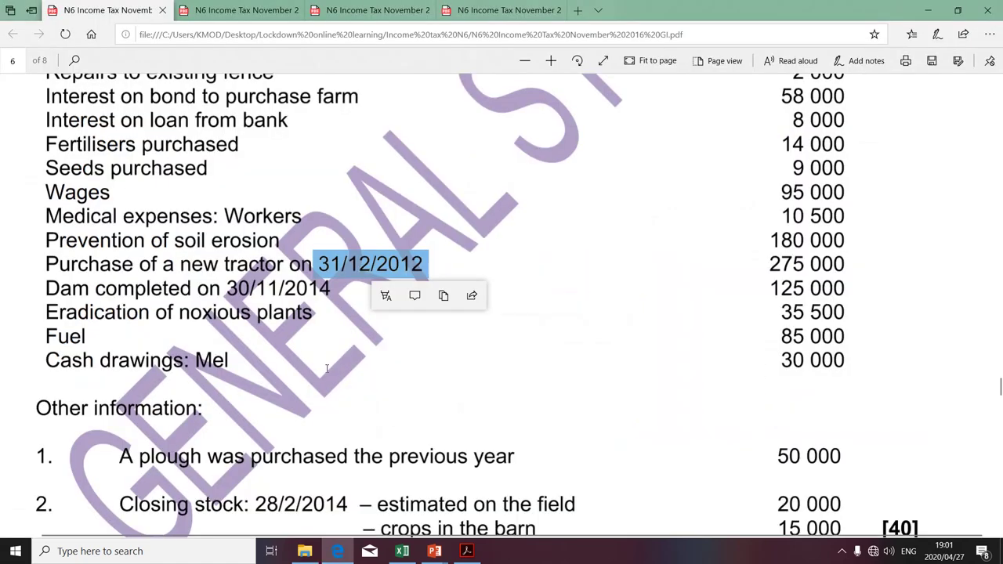
key(alt+Tab)
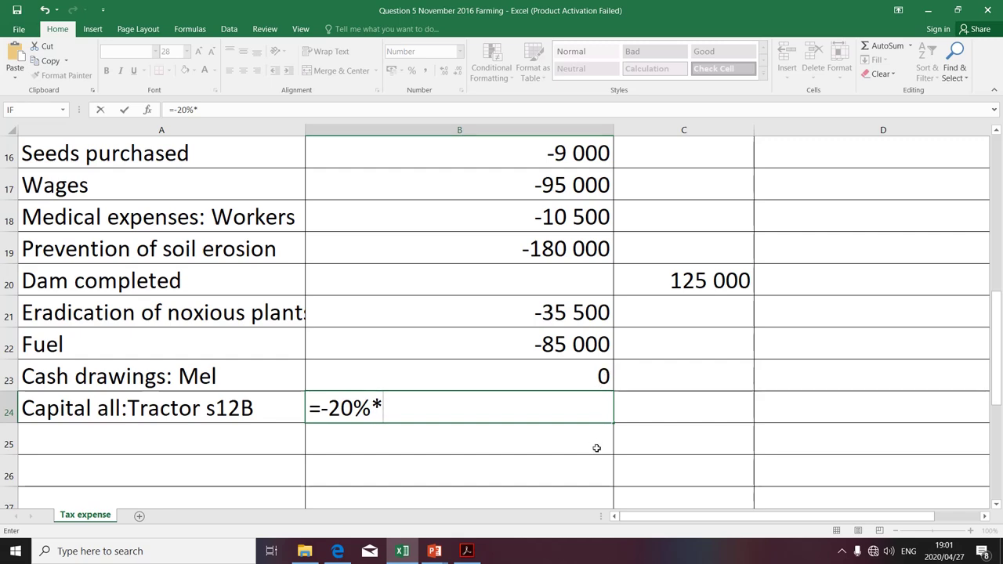
text(275000)
key(alt+Tab)
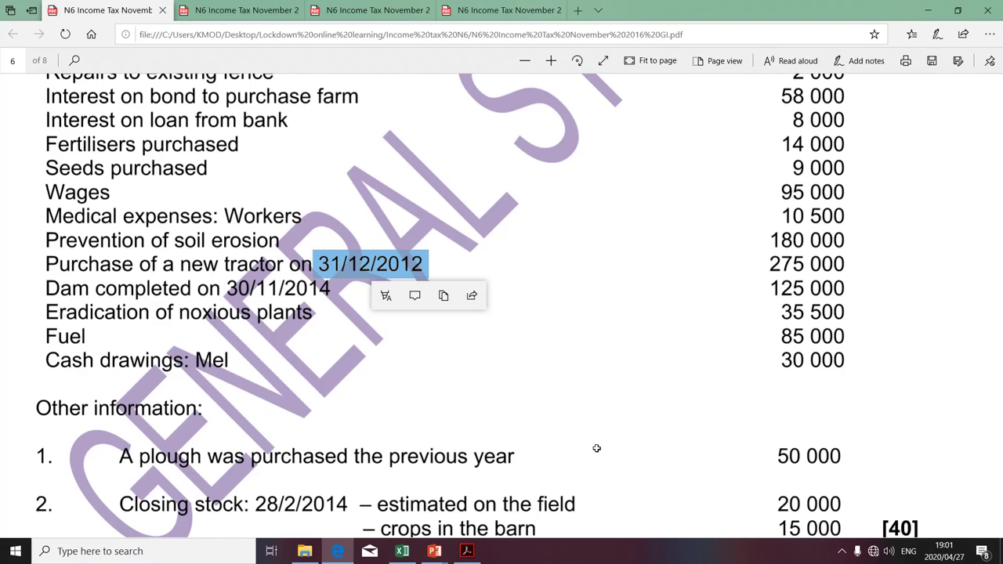
key(alt+Tab)
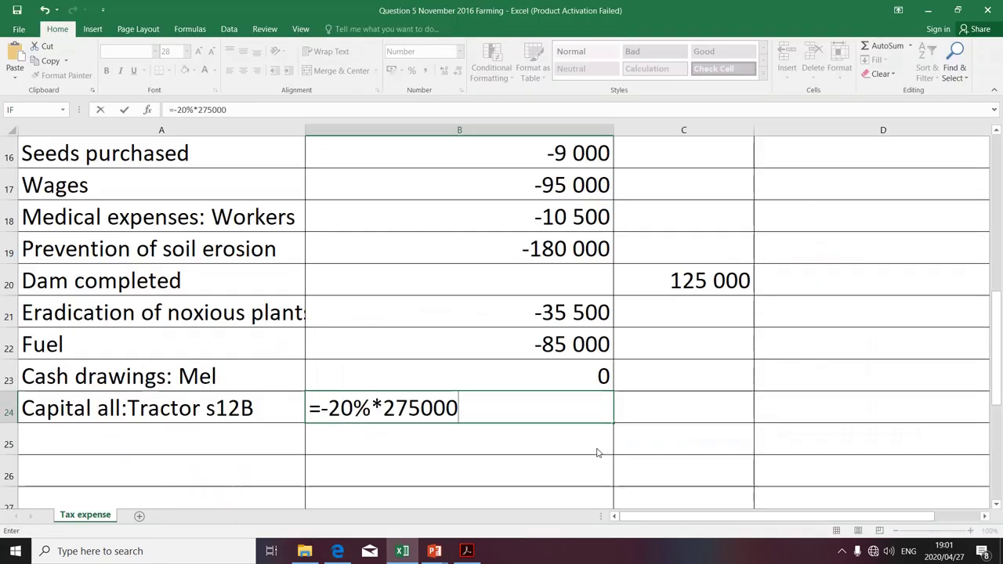
key(alt+Tab)
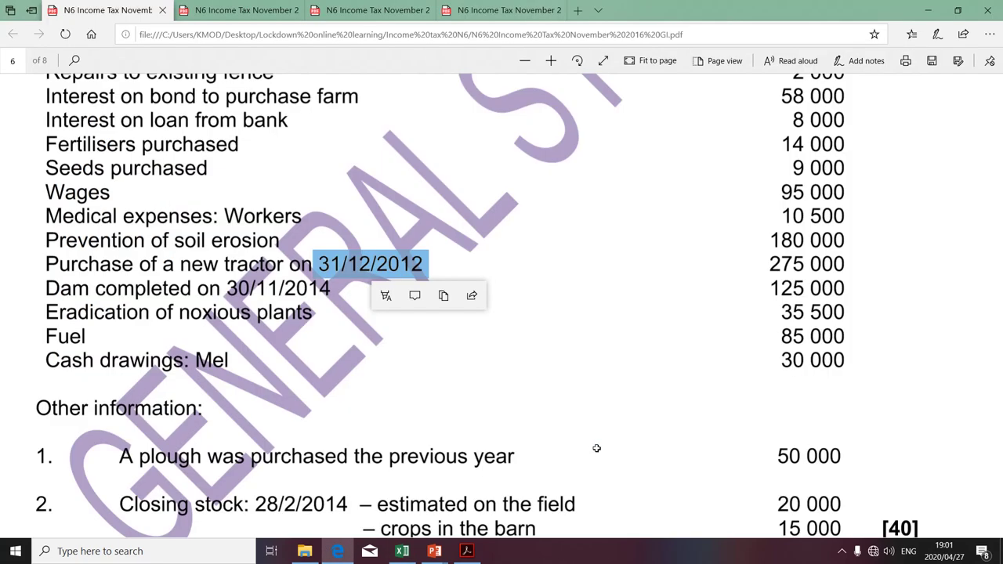
key(alt+Tab)
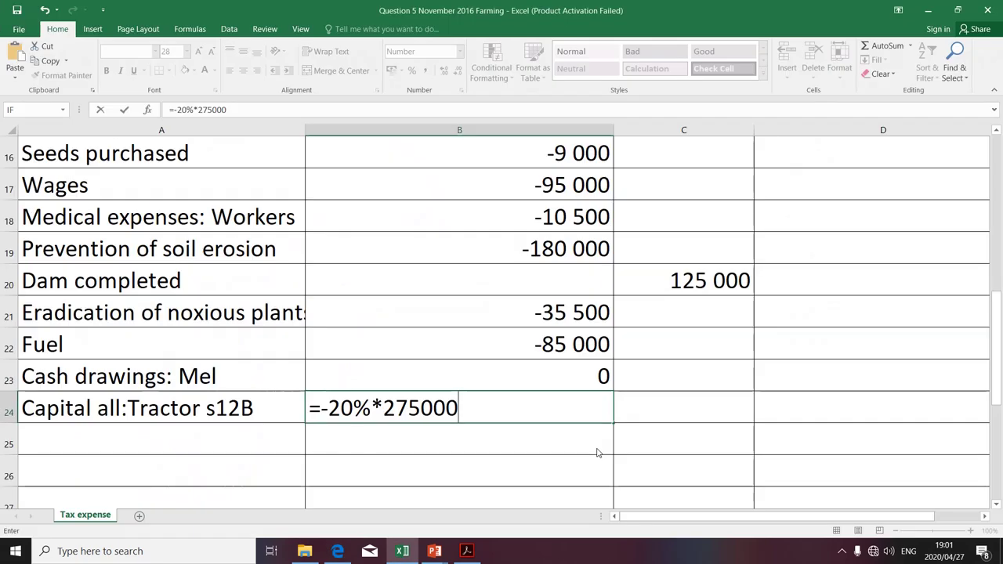
key(Return)
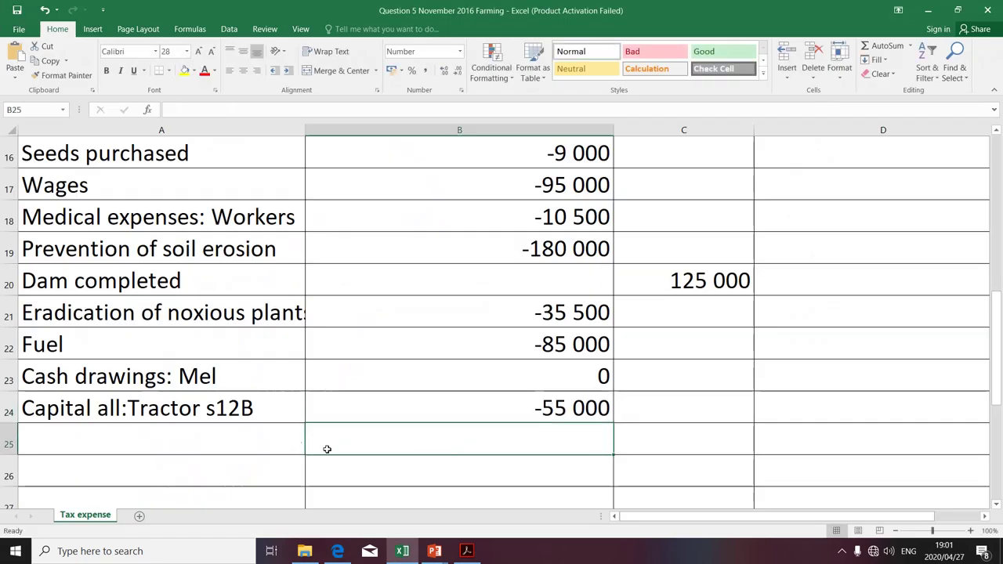
- Highlight the plough purchase in the question paper's other information and enter the label "Capital all: plough s12B" in cell A25
click(246, 439)
key(alt)
key(alt+Tab)
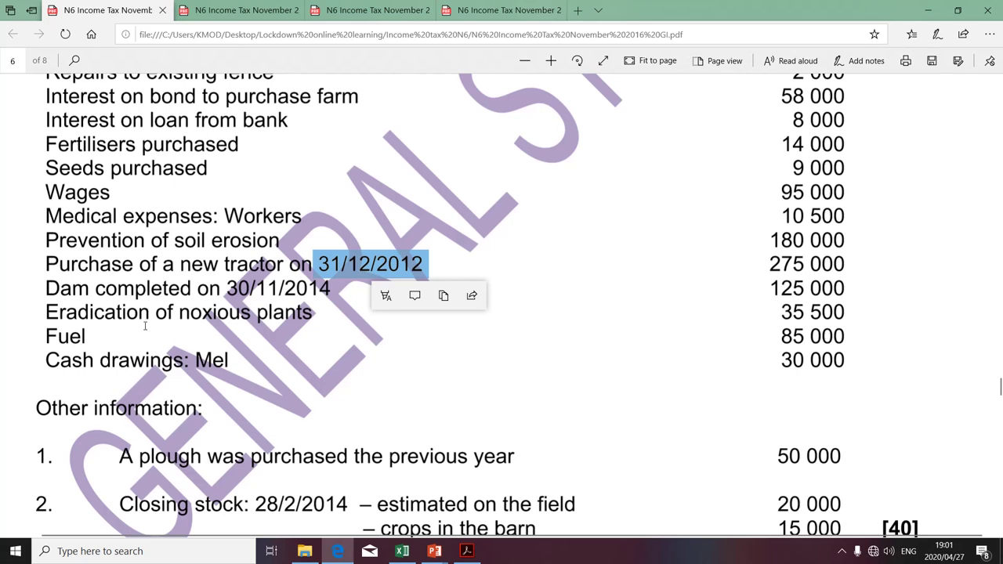
drag(121, 456, 304, 462)
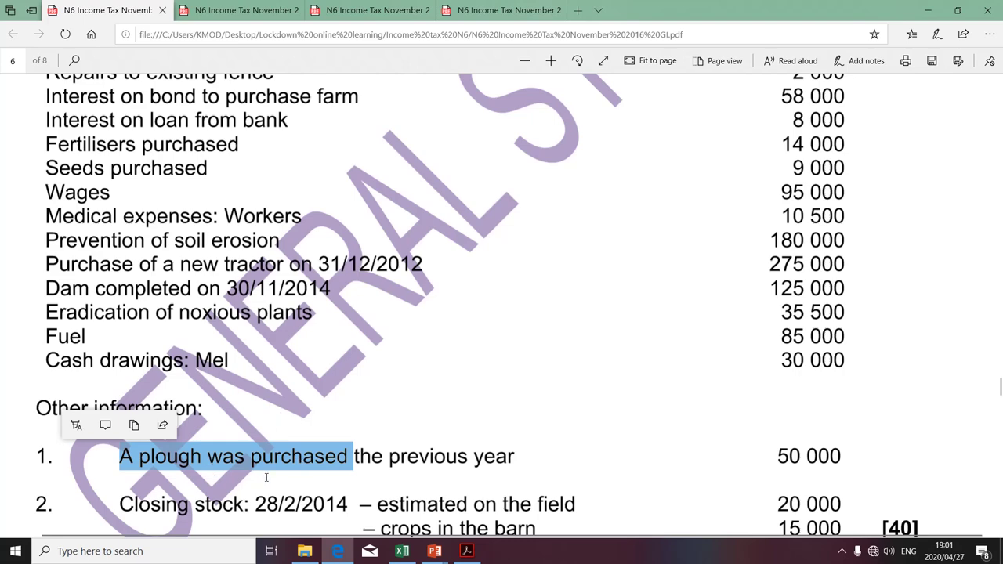
key(alt+Tab)
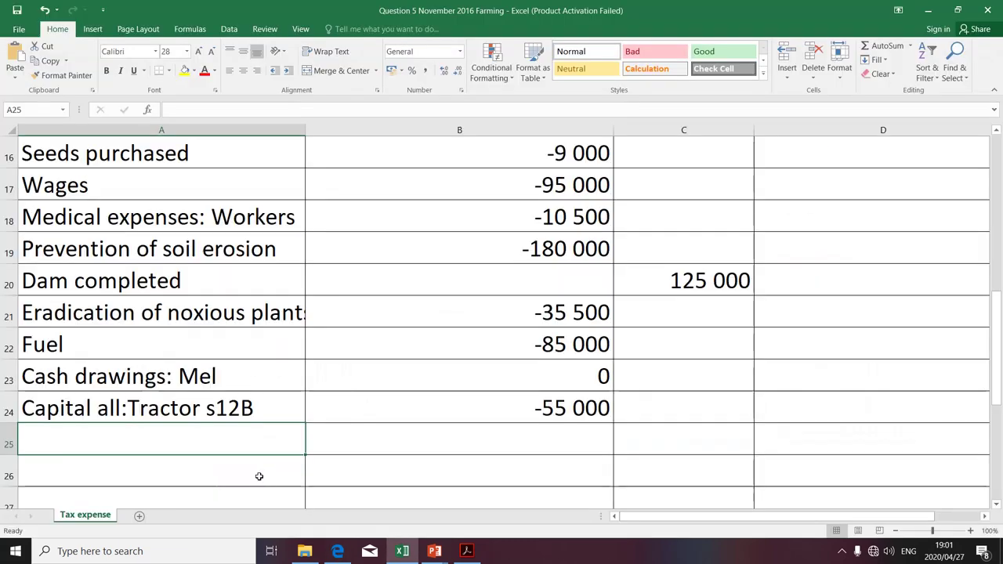
text(C)
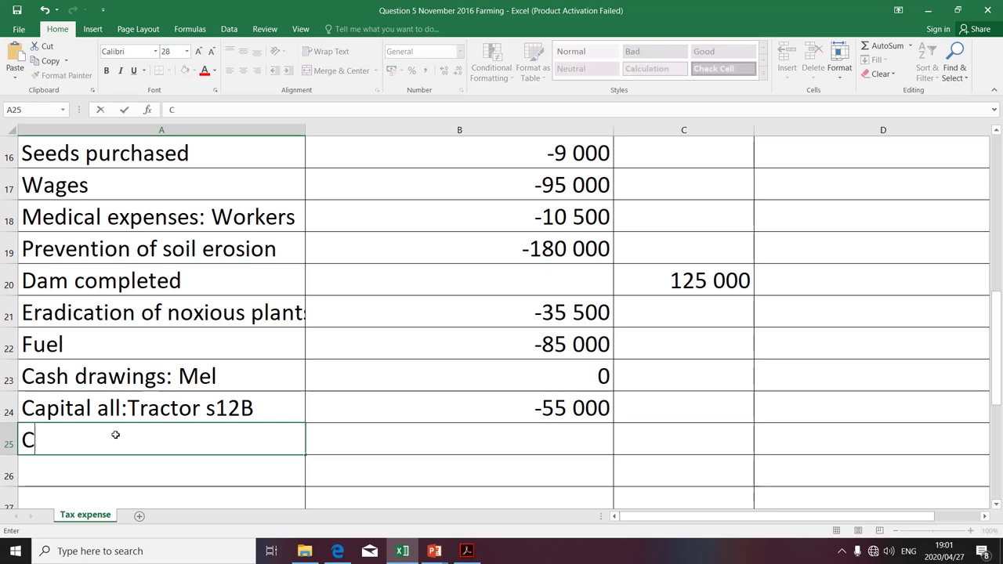
text(apital)
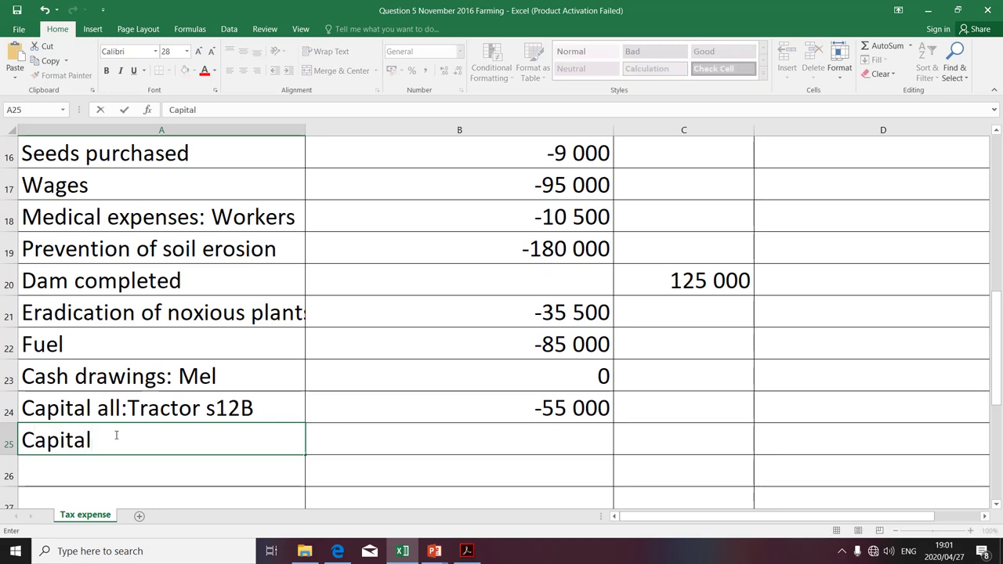
text( all: plough s)
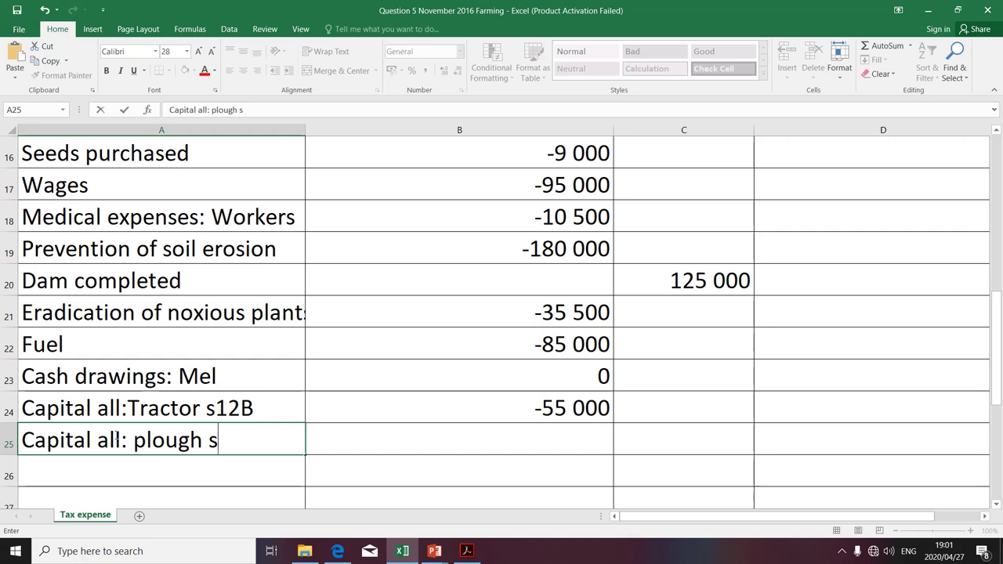
text(12B)
- Check when the plough was purchased in the question paper against the yearly rates on the Capital Allowance Section 12B slide
click(383, 446)
key(alt+Tab)
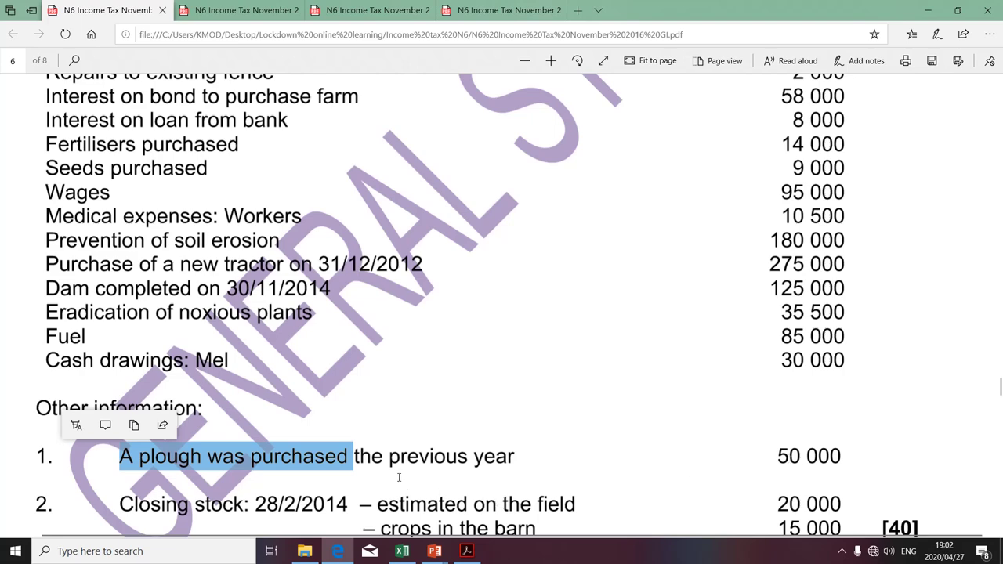
key(alt+Tab)
key(alt+Tab)
key(alt+Tab)
key(alt+Tab)
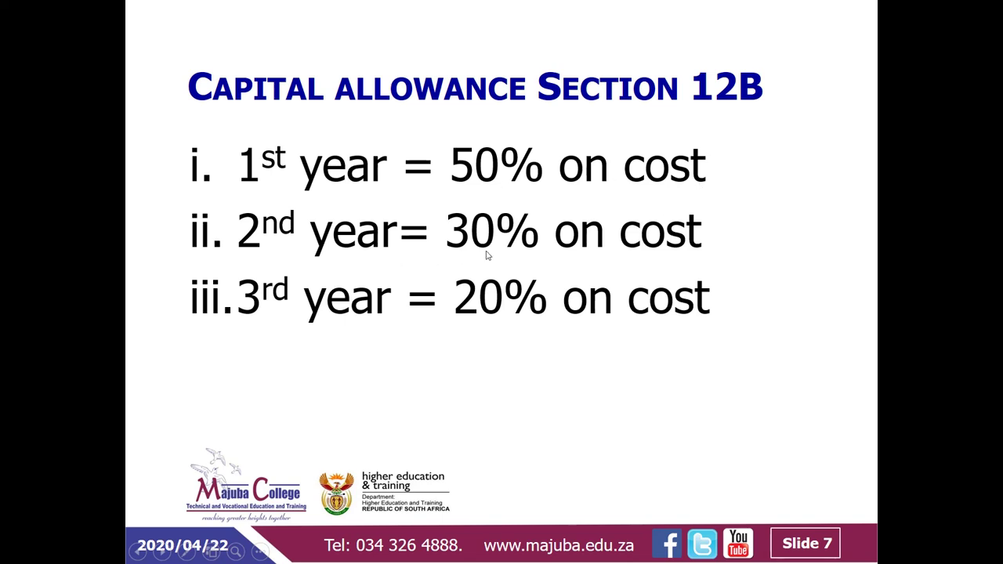
key(alt+Tab)
key(alt+Tab)
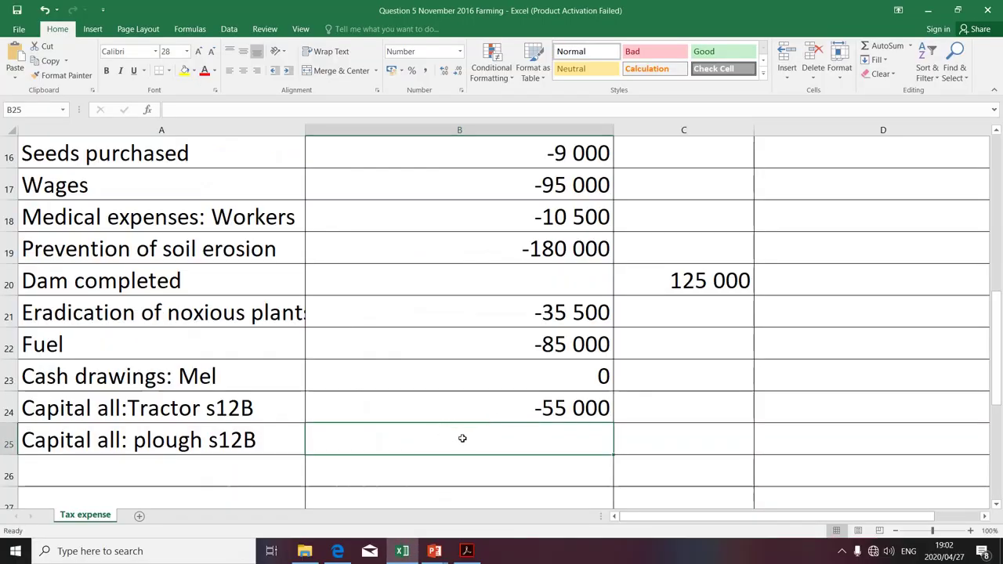
- Enter the plough's second-year capital allowance as =-30%*50000 in cell B25, taking the cost from the question paper
text(=-3)
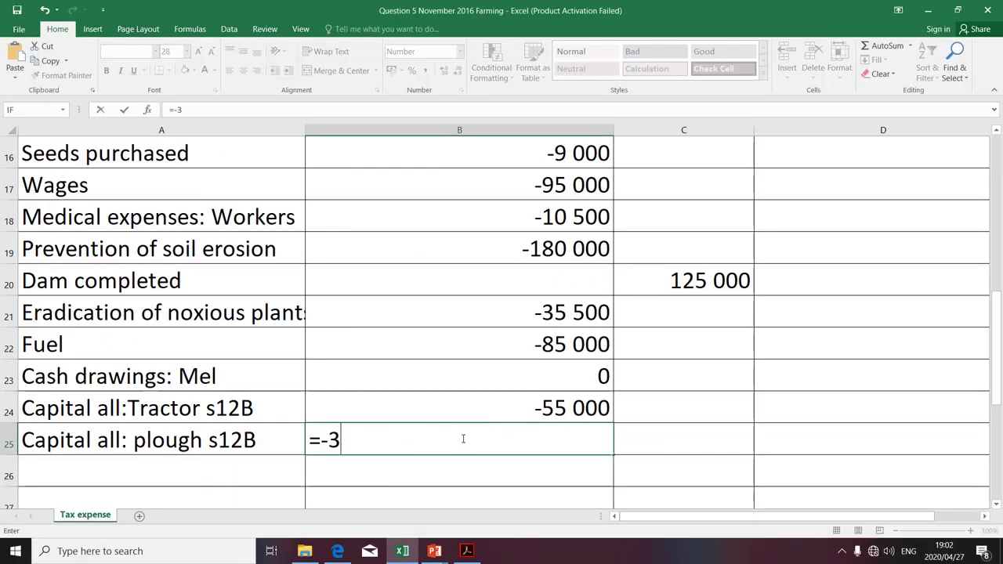
text(0%)
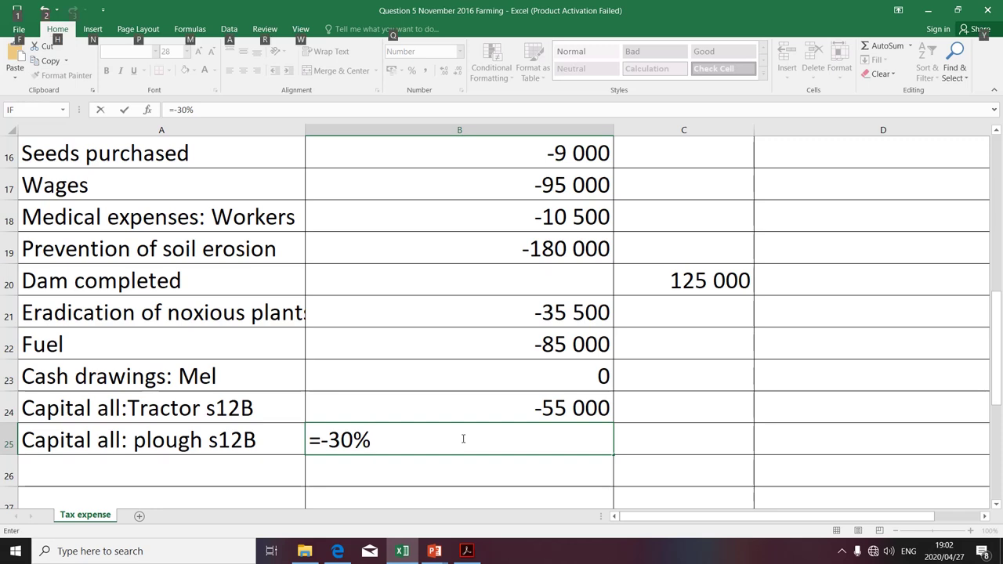
key(alt)
click(377, 443)
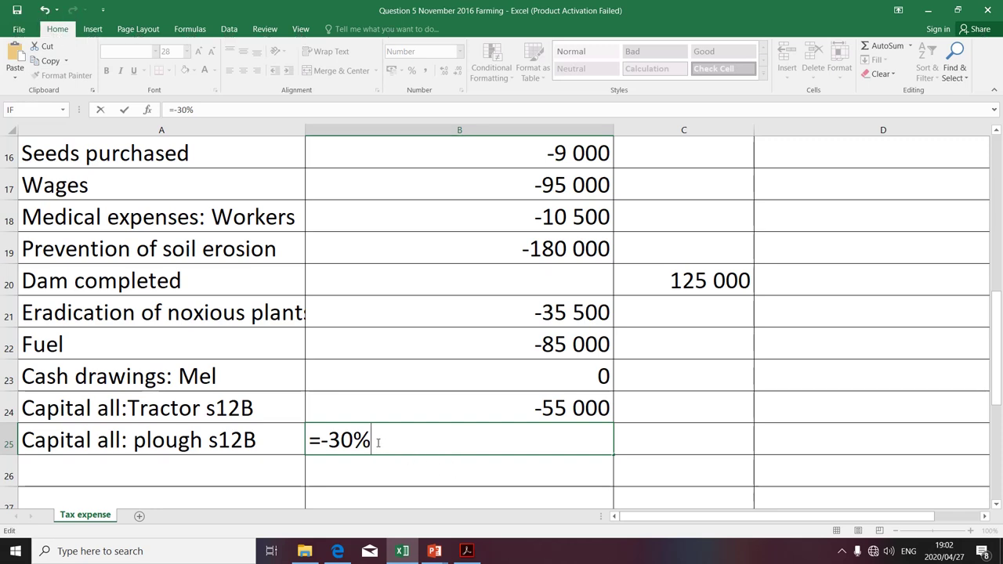
text(*)
key(alt+Tab)
key(Tab)
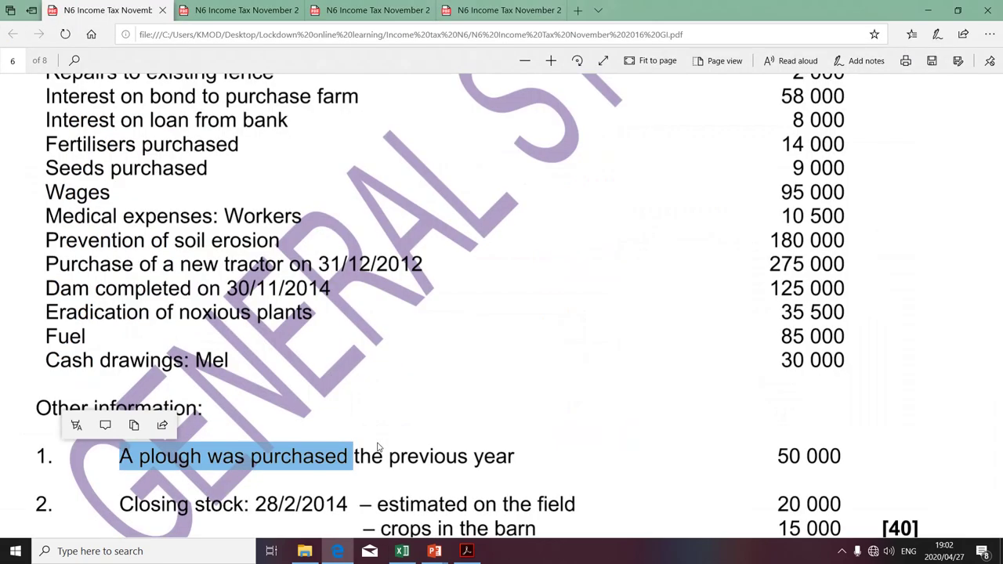
key(alt+Tab)
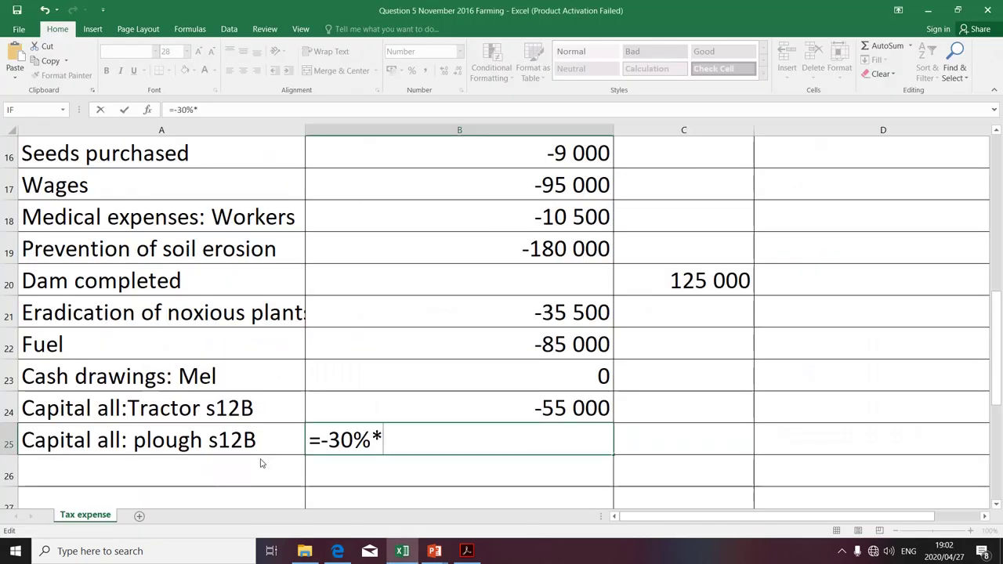
text(5000)
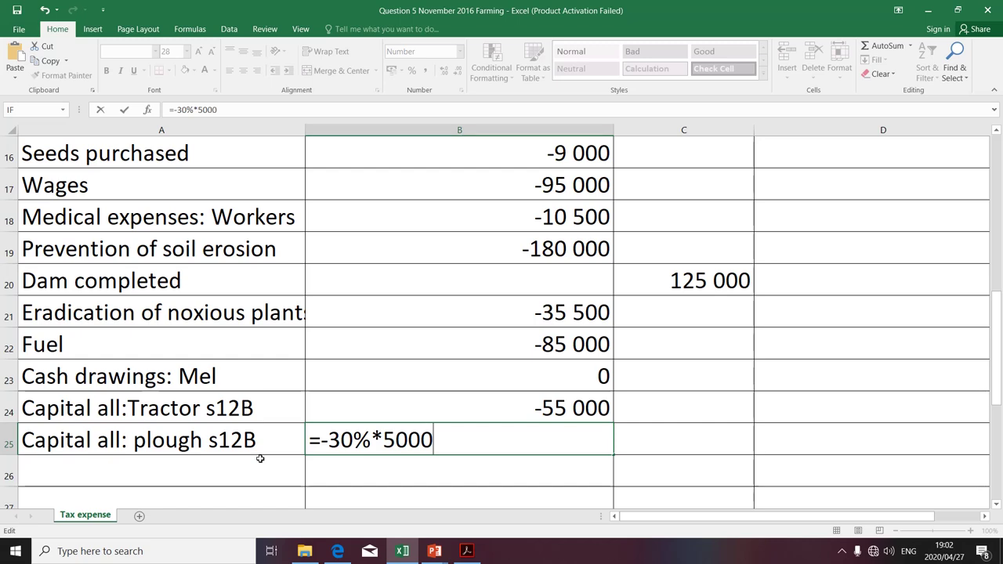
text(0)
key(Return)
- Look up the closing stock in the question paper, and enter "Closing stock :Field" in cell A26 with the amount 0 in B26
key(alt+Tab)
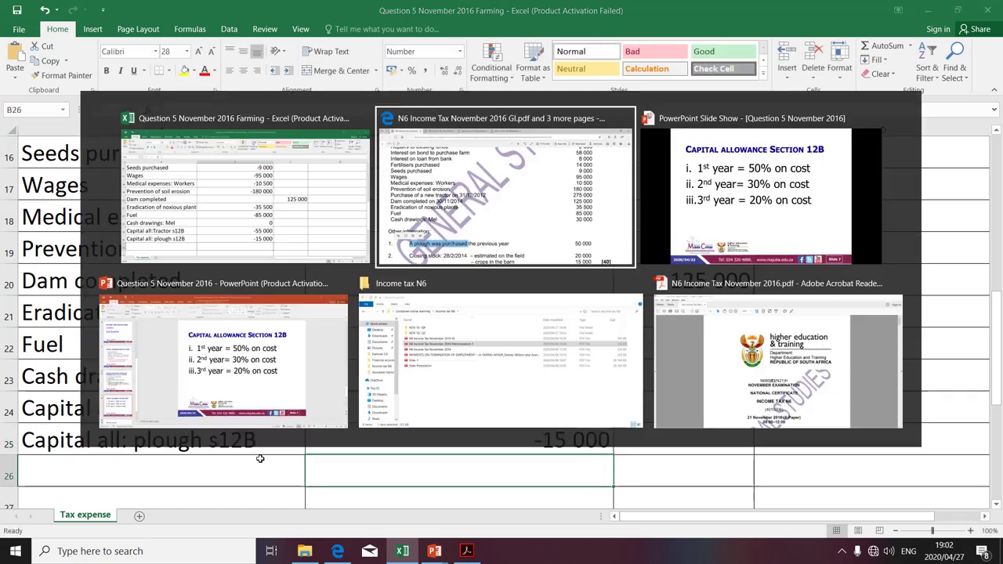
scroll(261, 459, down, 3)
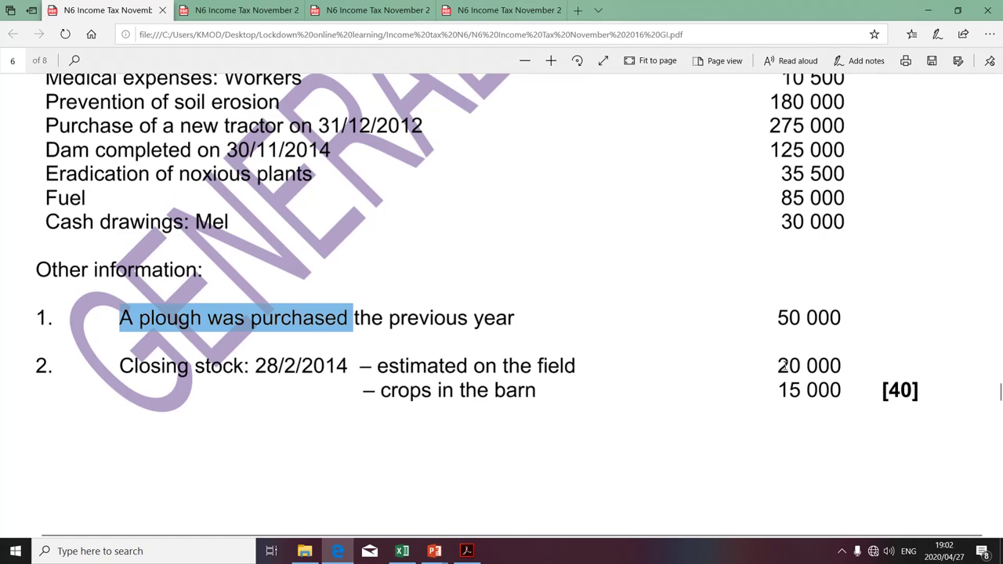
key(alt+Tab)
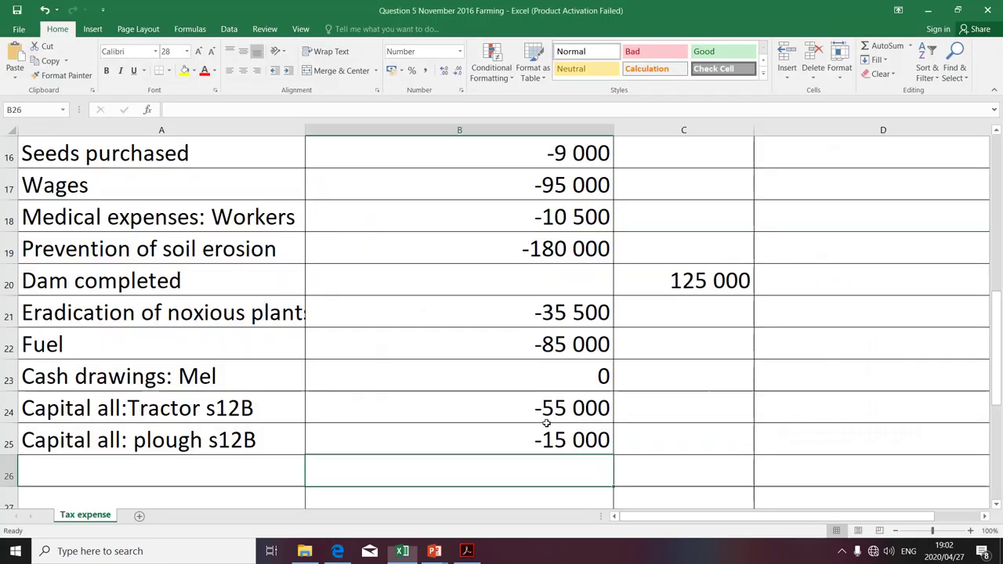
click(138, 472)
text(Clos)
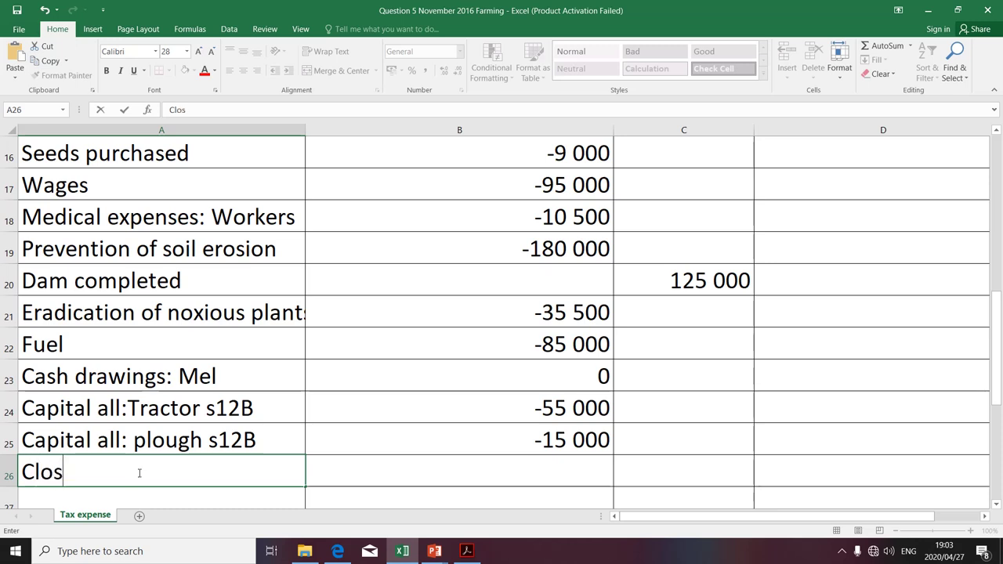
text(ing st)
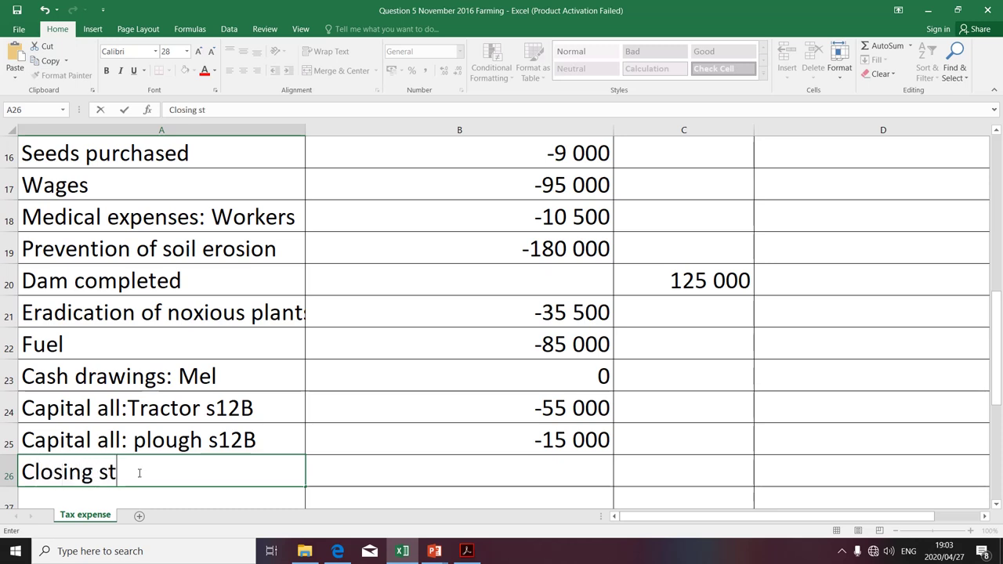
text(ock )
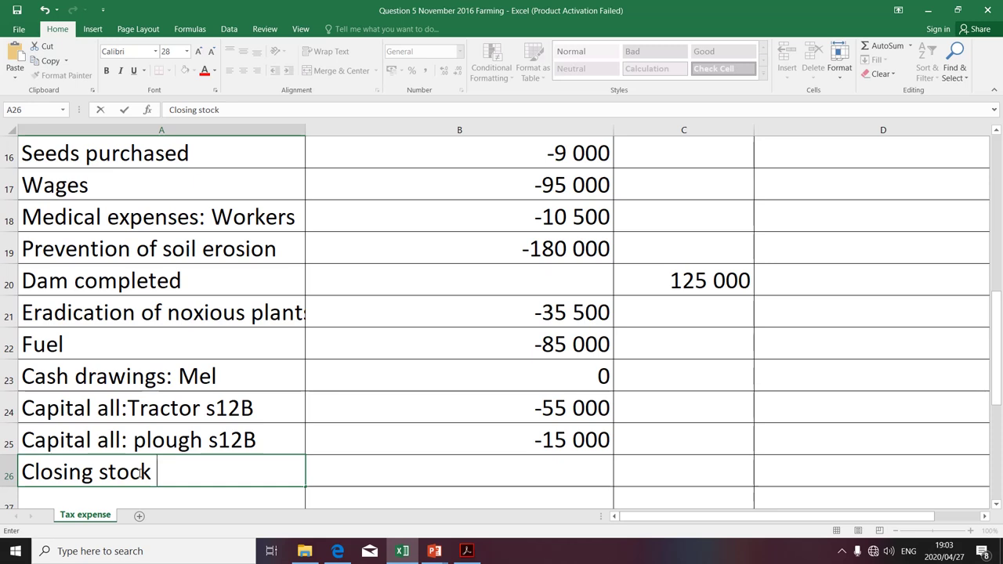
text(:Field)
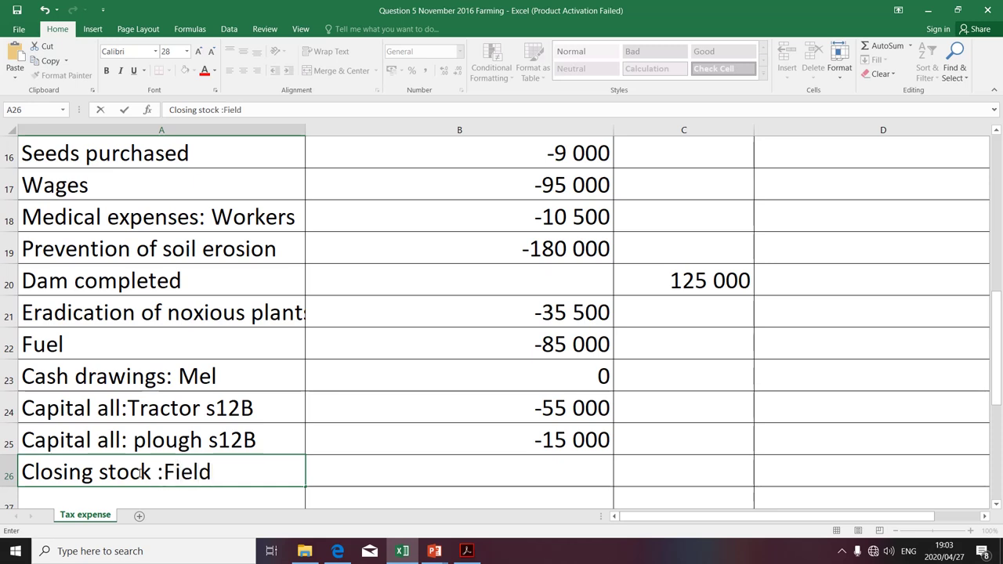
click(520, 466)
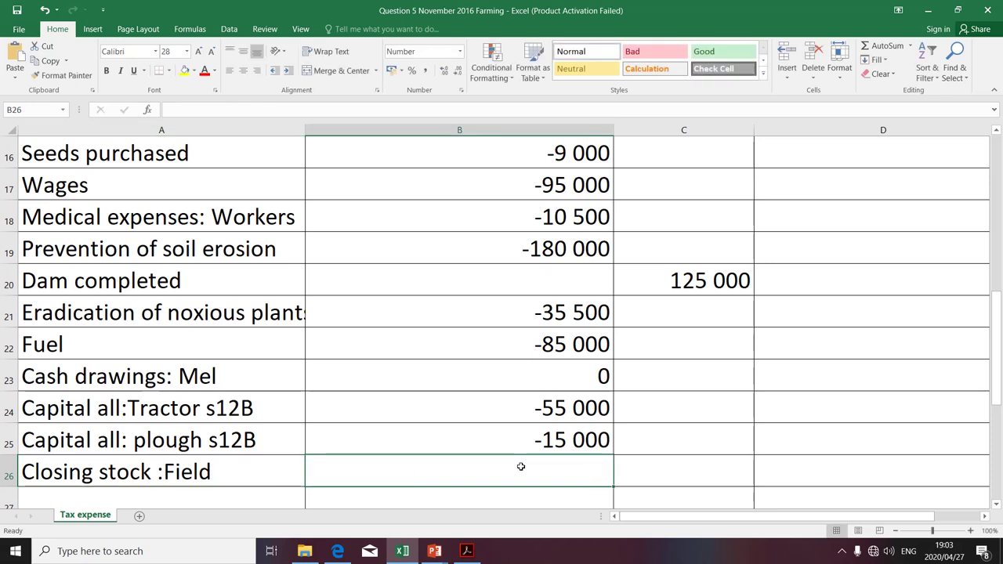
text(0)
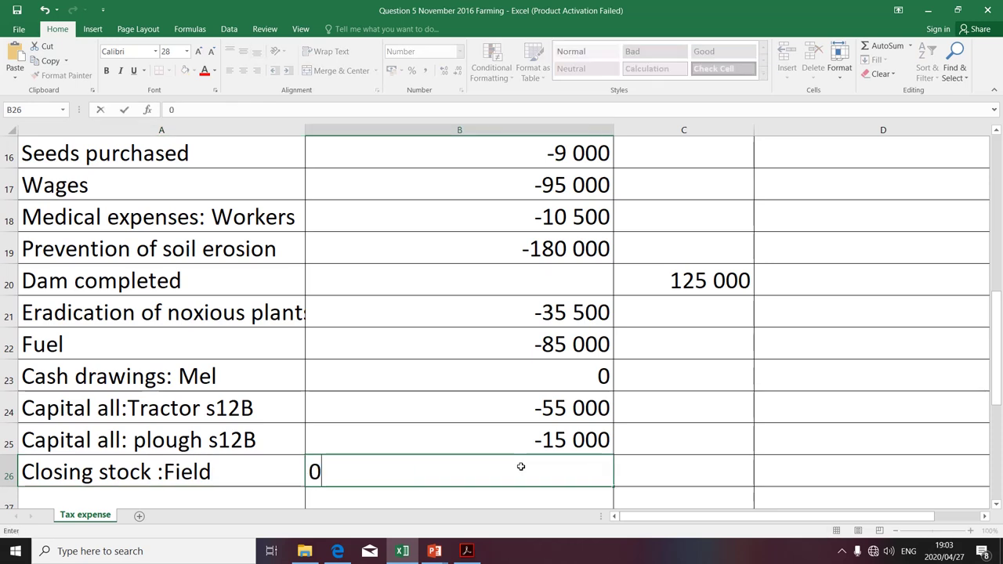
- Copy the closing stock label from A26 down to A27 and reword the copy as "Closing stock :crops"
click(278, 476)
drag(304, 486, 304, 510)
key(alt+Tab)
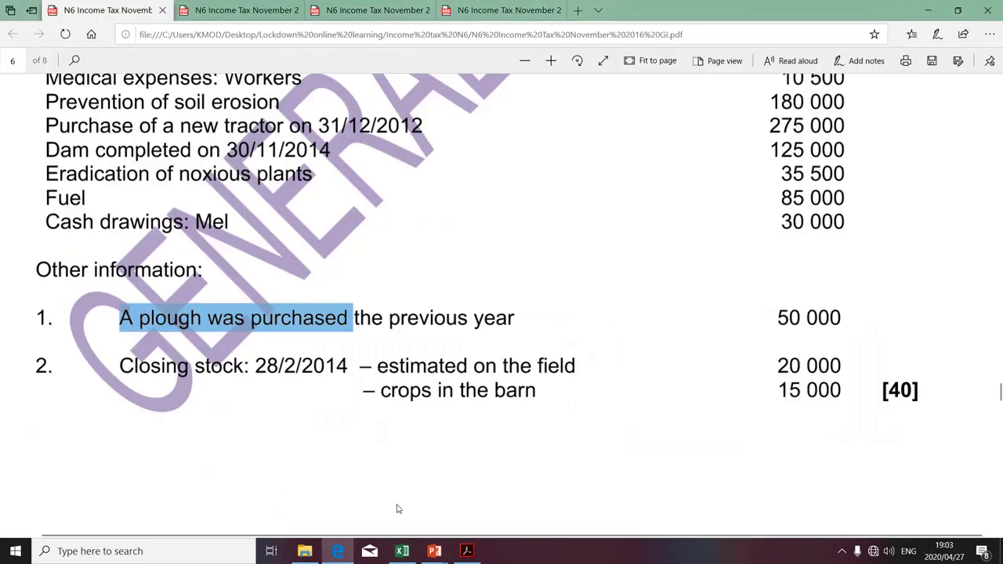
key(alt+Tab)
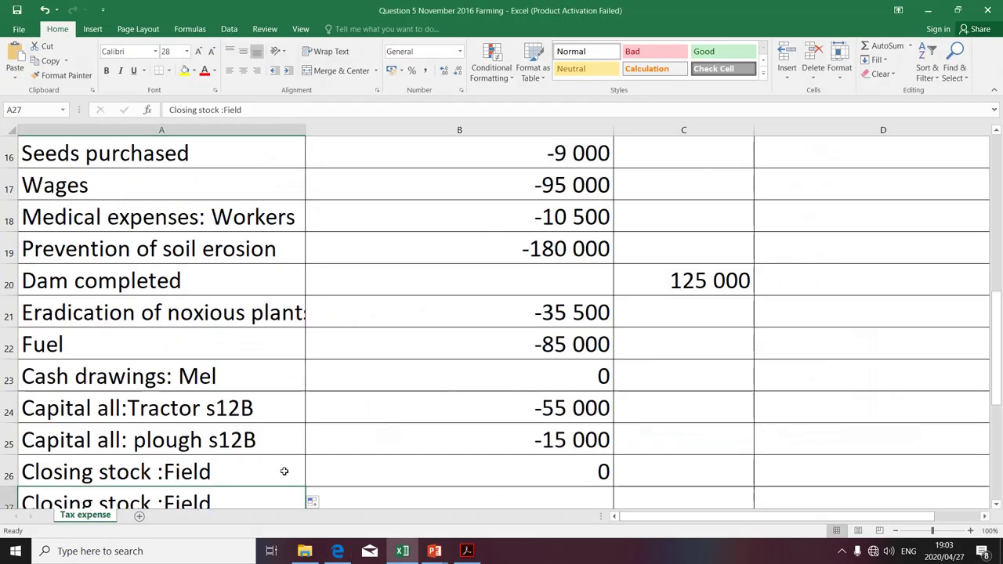
scroll(245, 499, down, 1)
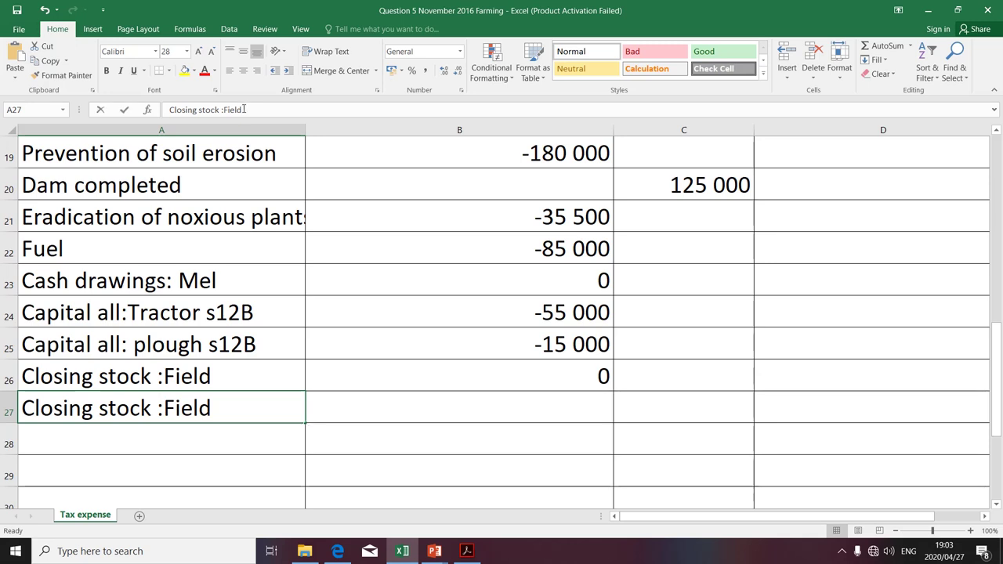
drag(244, 110, 223, 110)
text(crops)
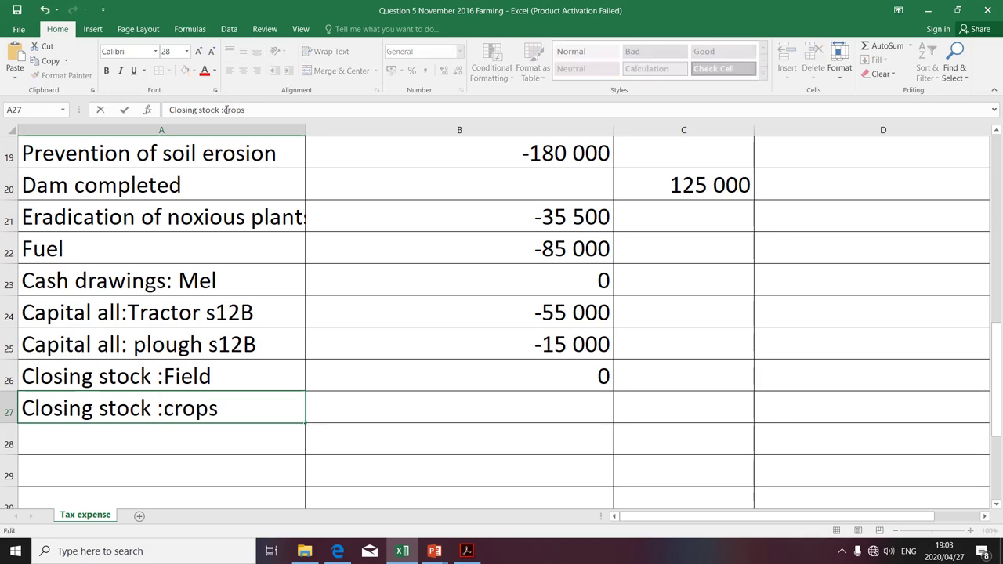
click(372, 447)
- Enter 15000 in cell B27 as the closing stock of crops, taking the amount for the barn from the question paper
click(506, 398)
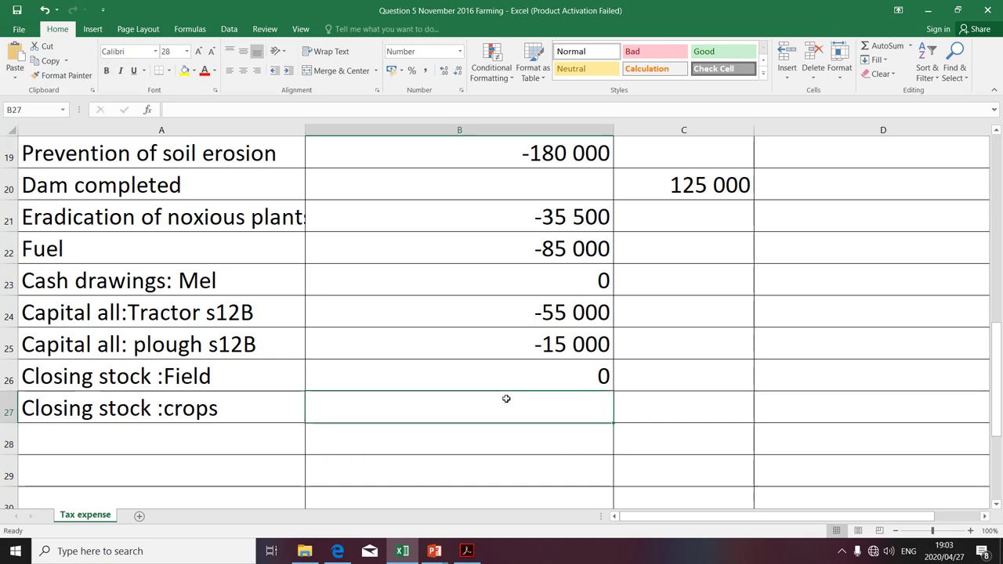
key(alt+Tab)
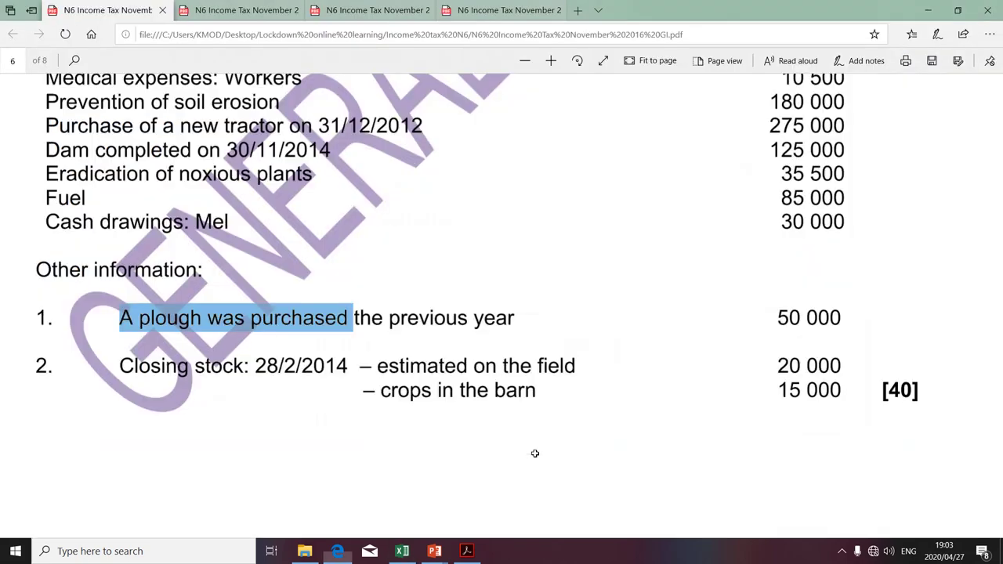
key(alt+Tab)
text(15000)
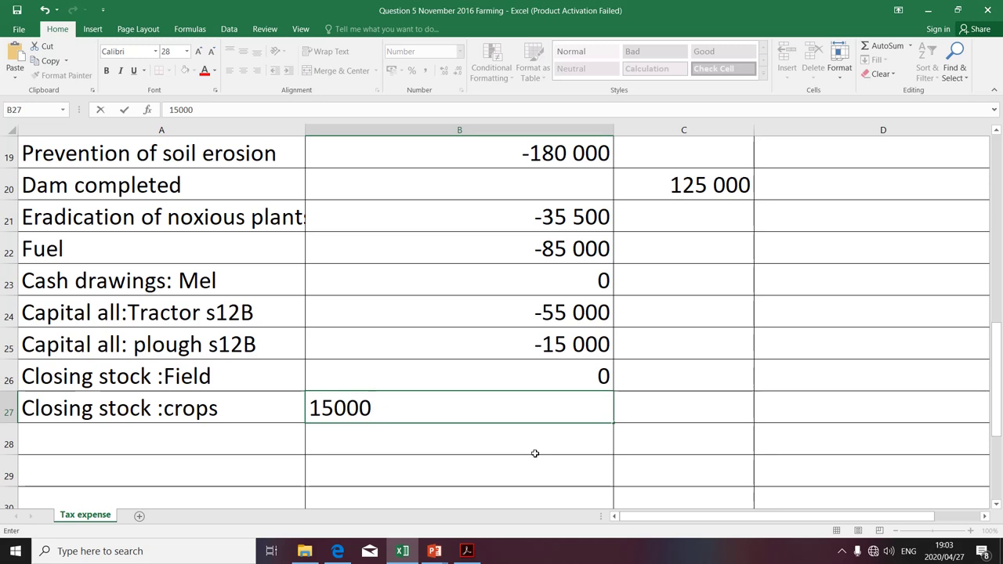
click(498, 446)
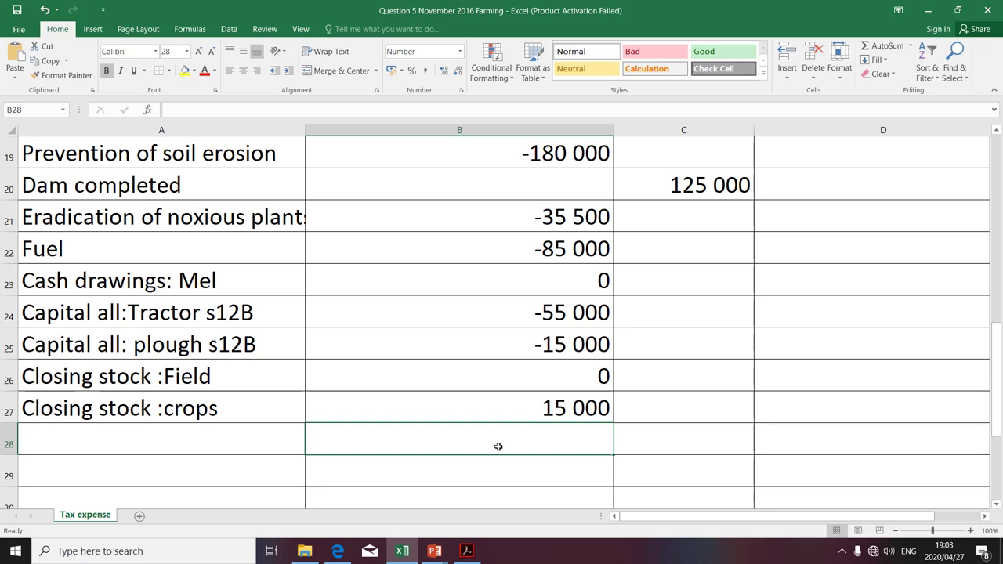
- Review the worksheet's entries down to the closing stock rows and compare them with the question paper's other information
click(484, 403)
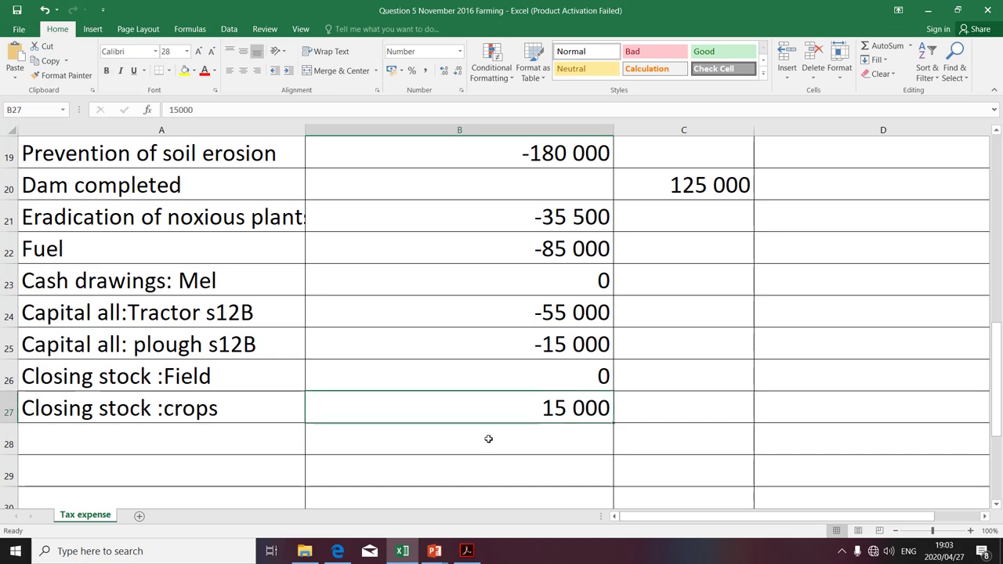
scroll(462, 288, up, 2)
scroll(461, 287, up, 2)
scroll(460, 286, down, 5)
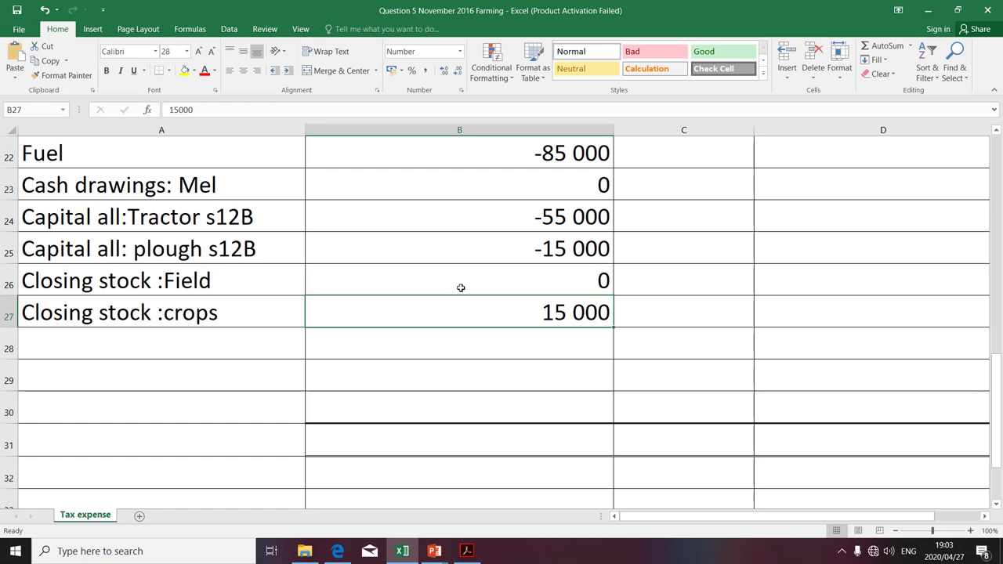
key(alt+Tab)
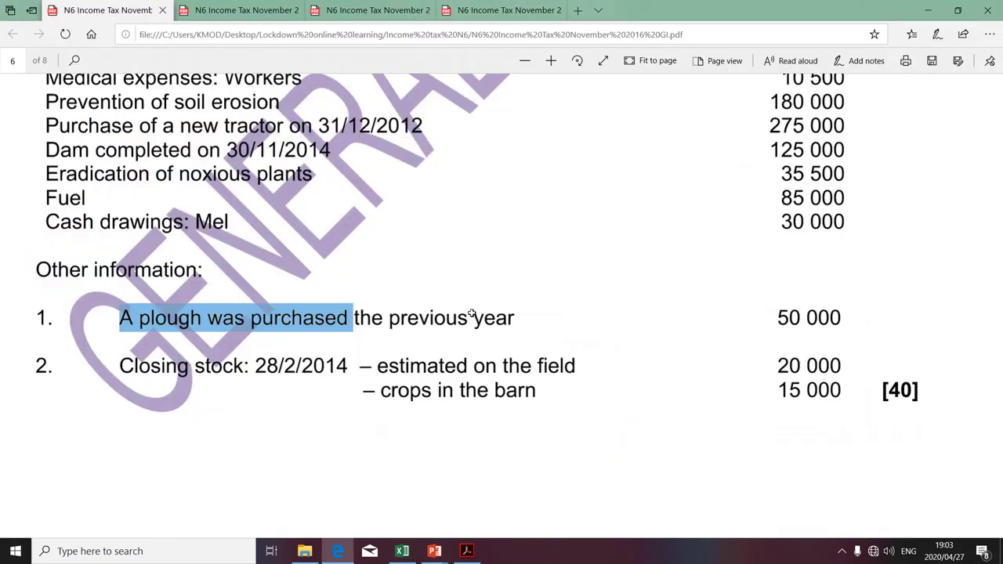
- Switch back to the Excel workbook and total the farming income and expenses column in B28 with a sum of B4:B27
key(alt+Tab)
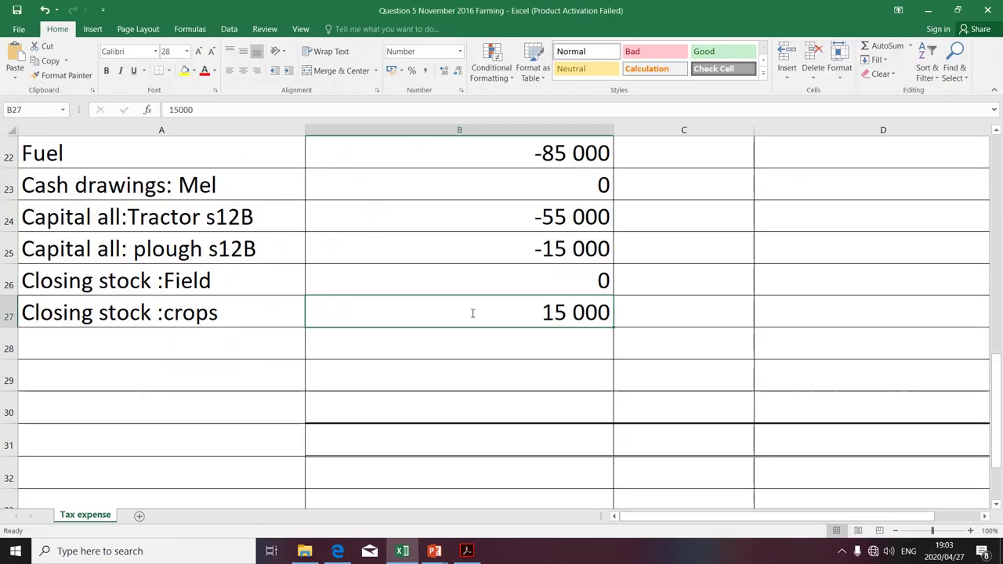
scroll(472, 312, down, 1)
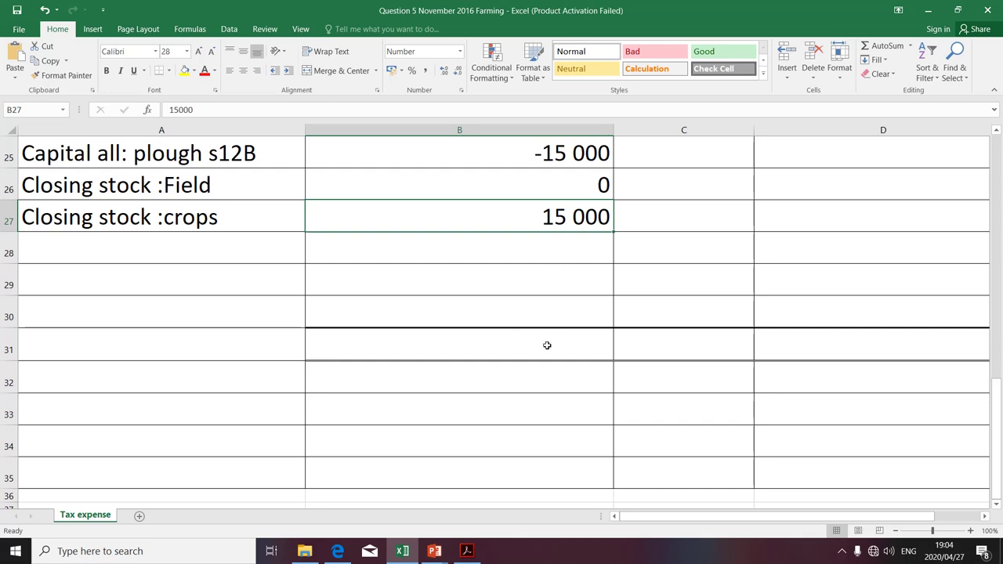
scroll(547, 346, down, 2)
scroll(547, 346, up, 3)
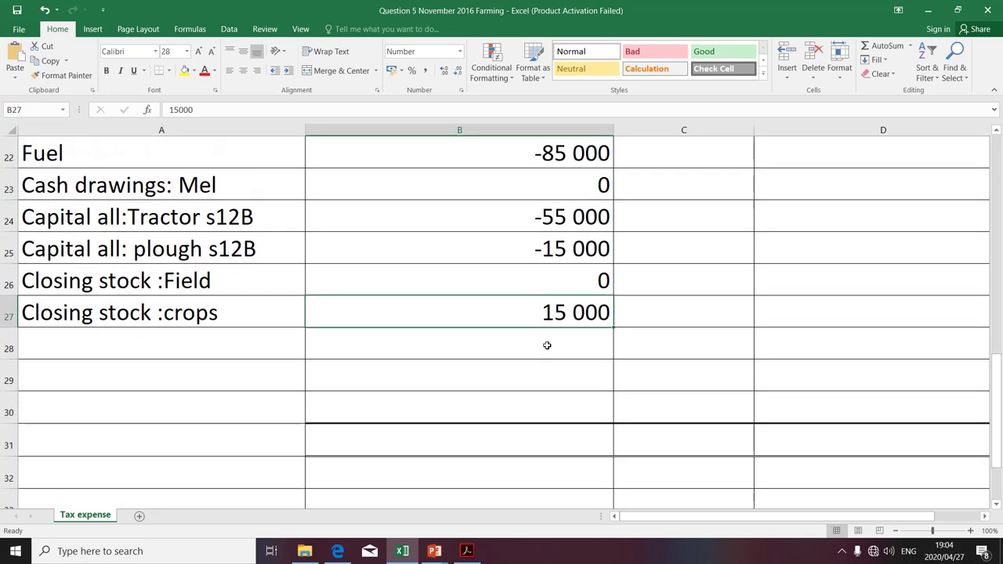
scroll(547, 345, down, 1)
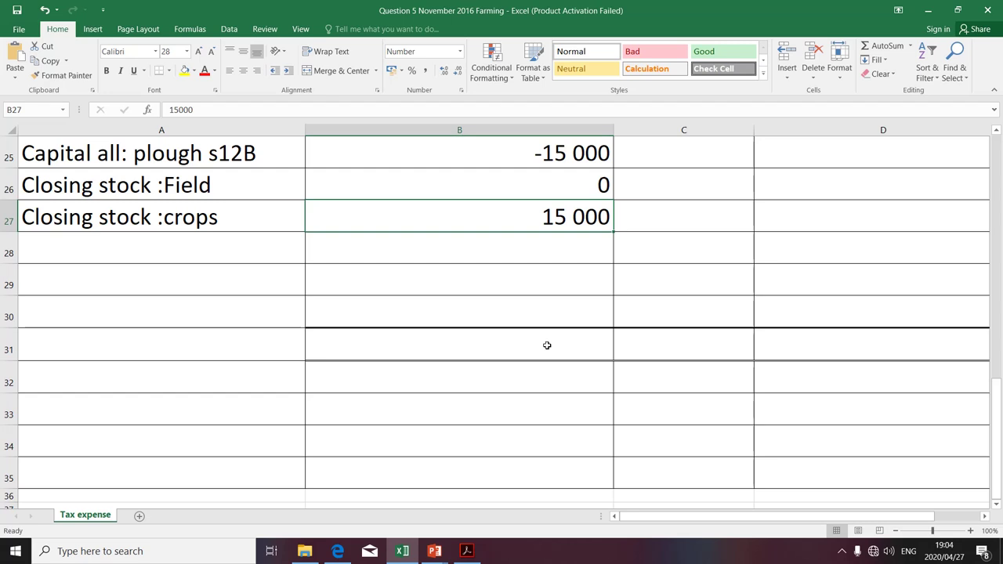
click(571, 249)
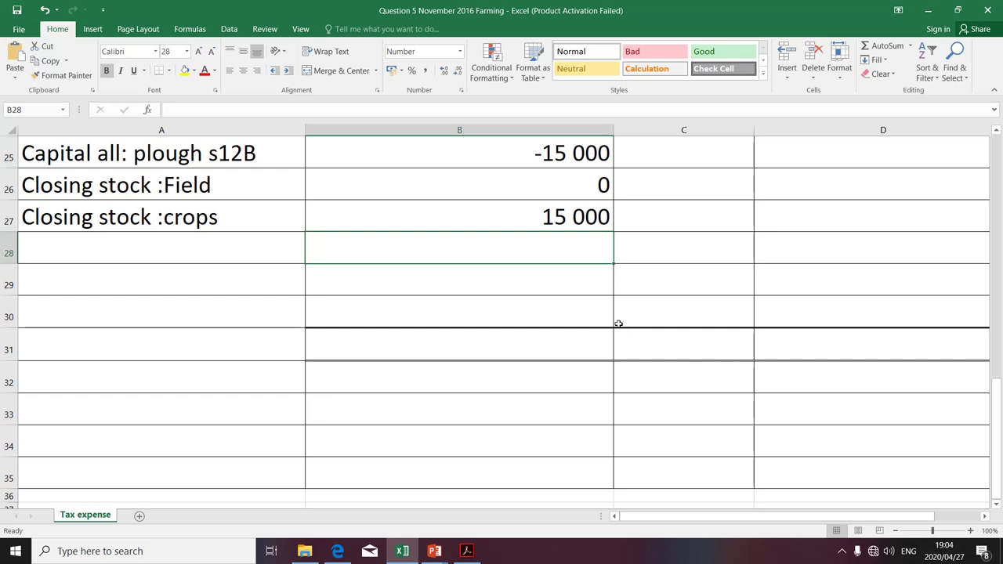
scroll(594, 300, up, 6)
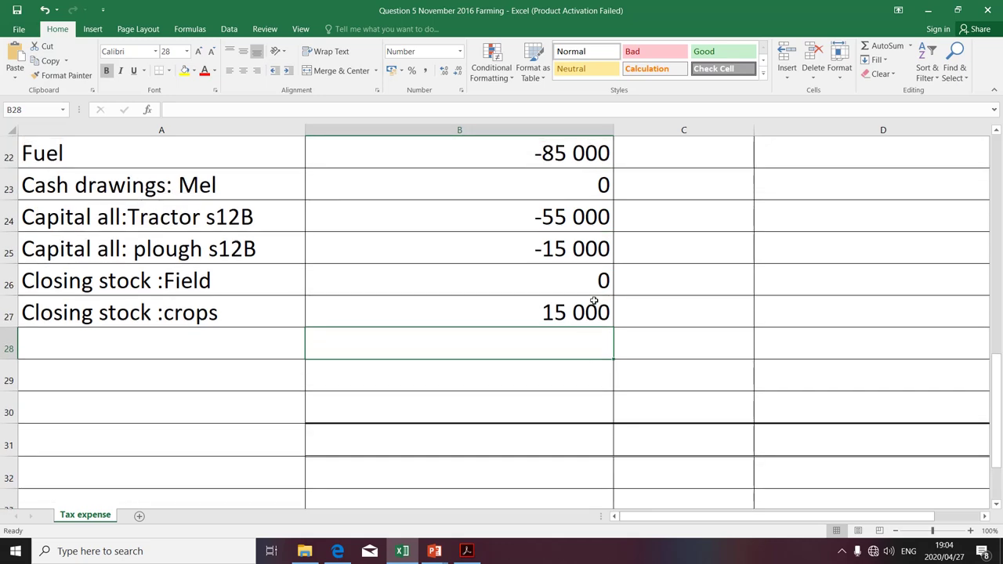
scroll(594, 298, up, 3)
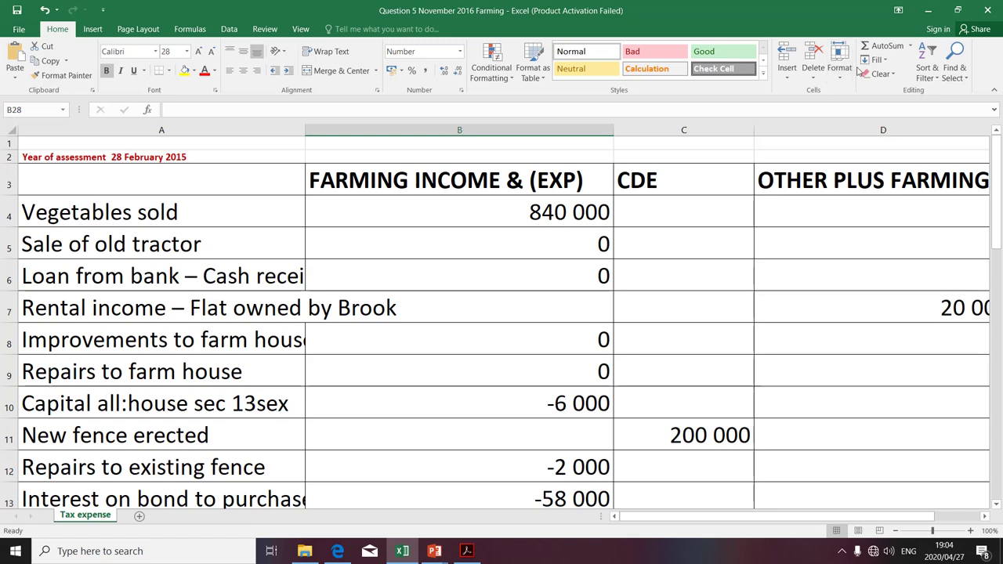
click(881, 45)
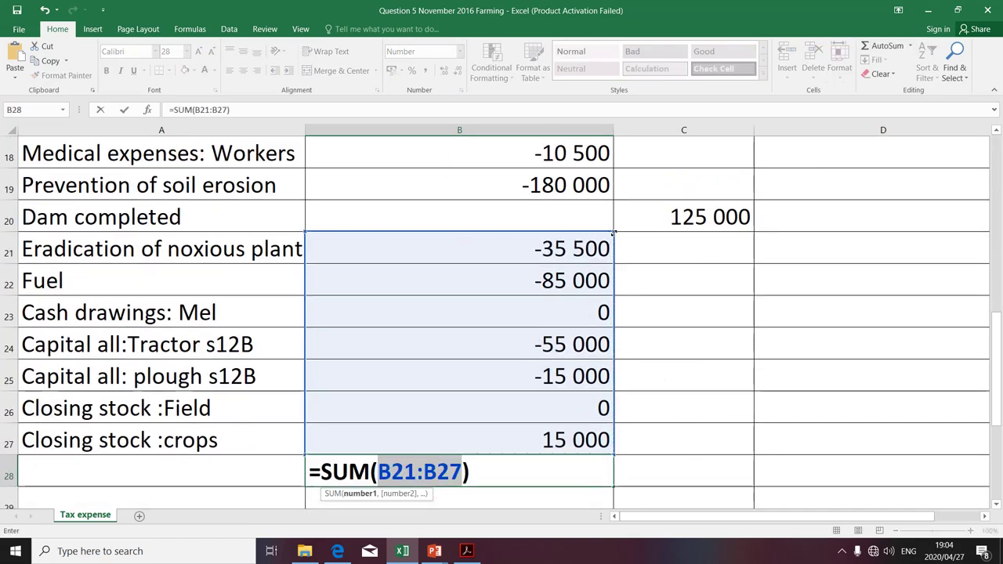
drag(611, 228, 596, 201)
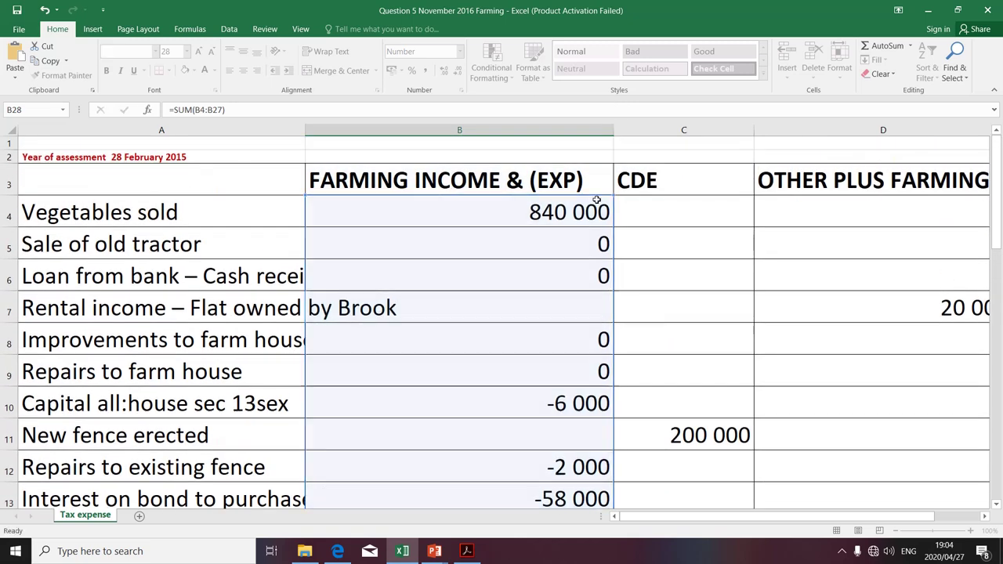
key(Return)
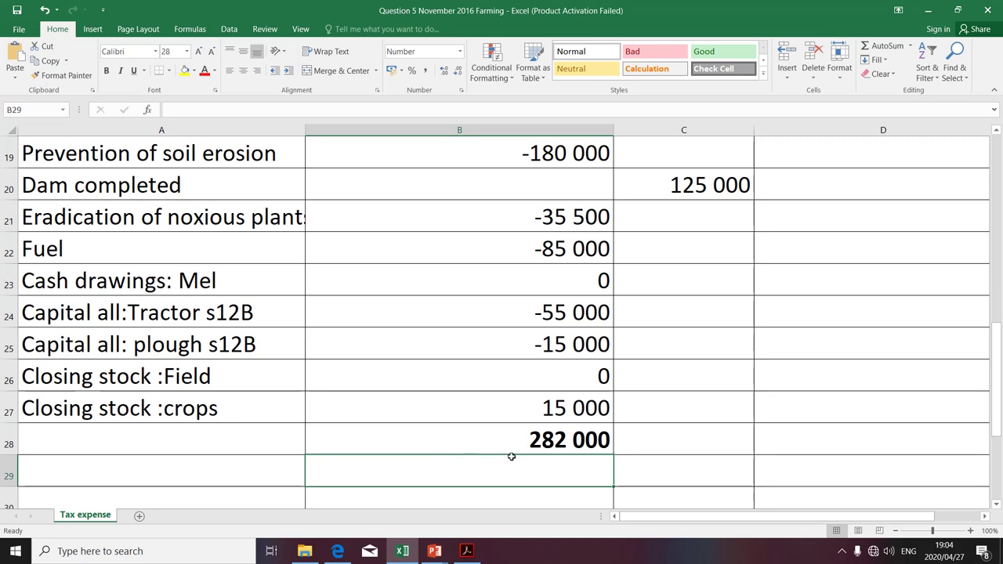
- Copy the total formula from B28 across to C28 and D28 for the CDE and other income columns
click(155, 438)
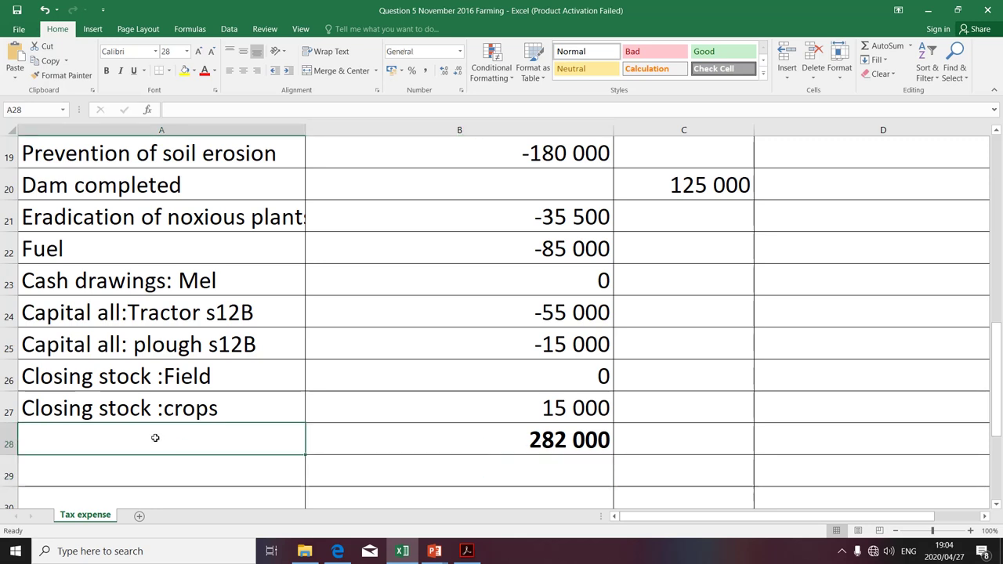
click(704, 441)
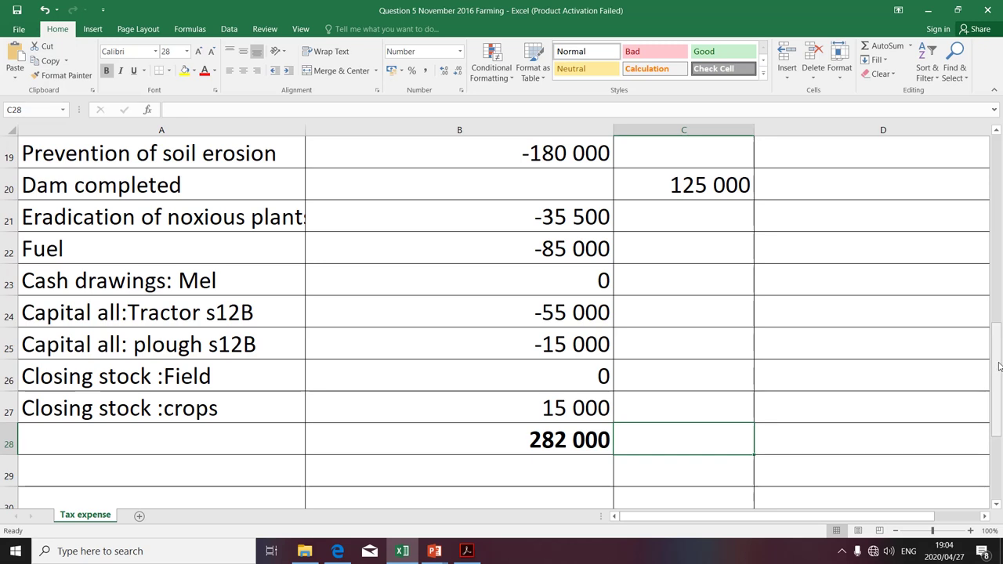
click(586, 451)
drag(613, 453, 895, 447)
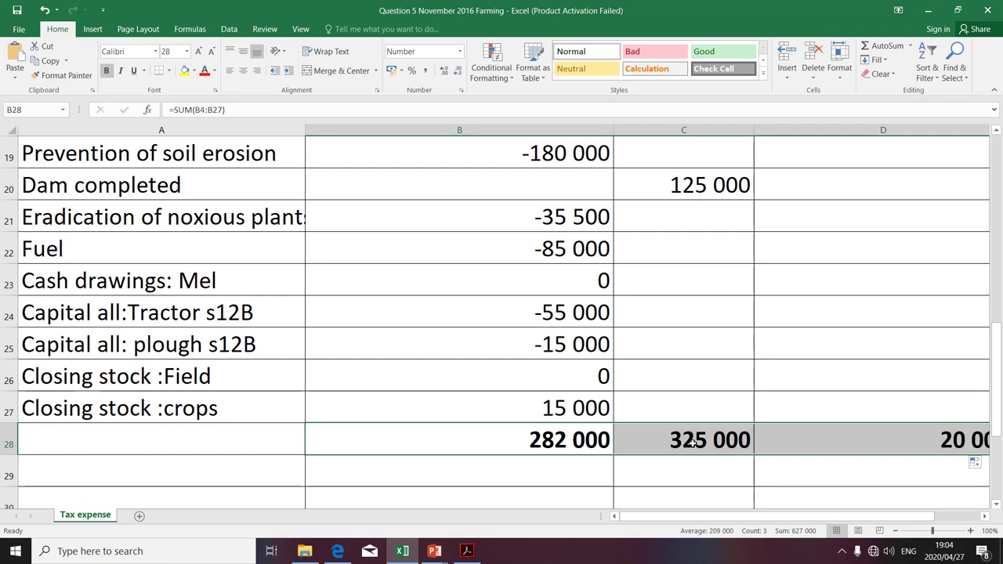
- Review the CDE column from its heading down to row 28, and compare its total with the farming income total
click(693, 443)
scroll(775, 316, up, 6)
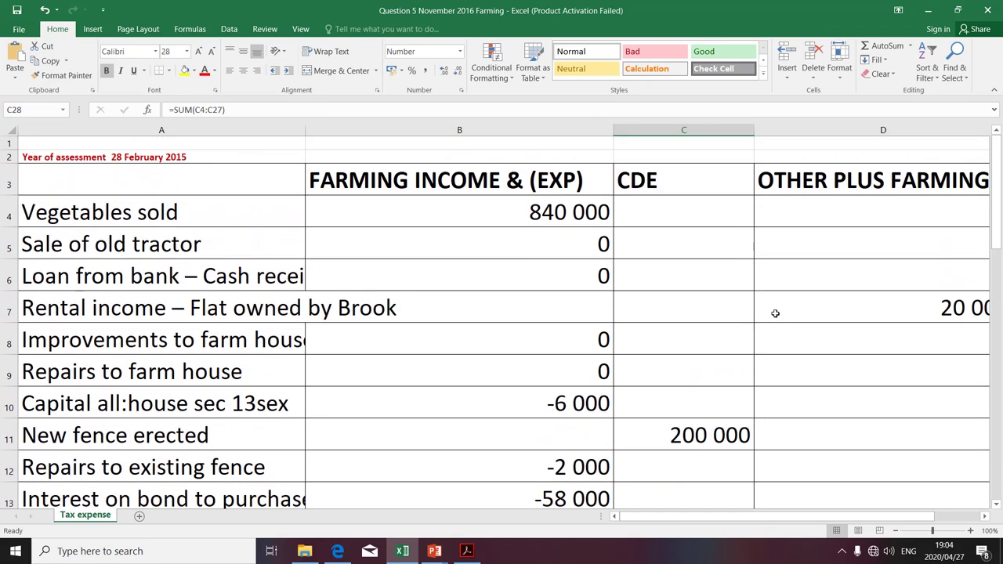
scroll(774, 314, down, 5)
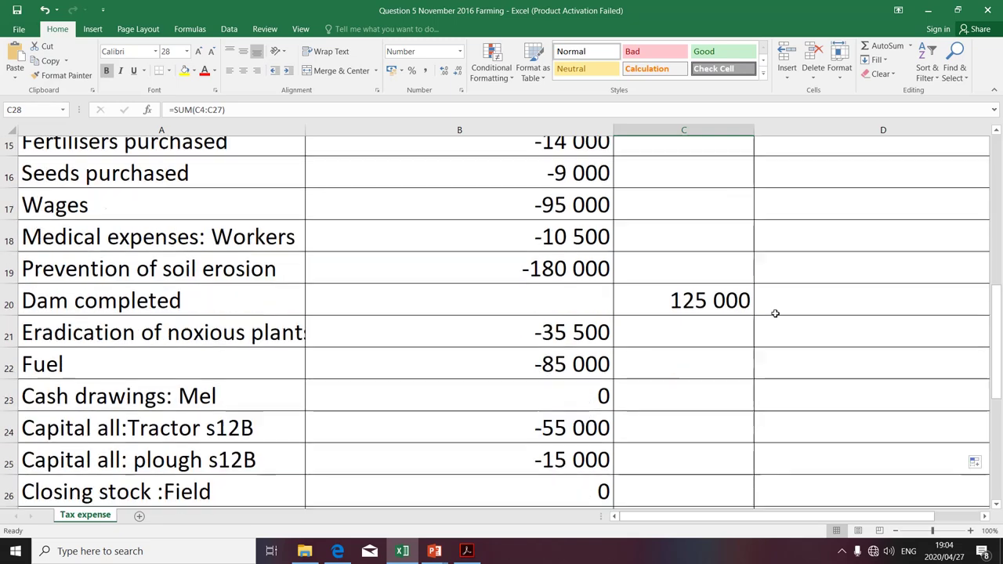
scroll(775, 313, down, 1)
scroll(671, 402, up, 6)
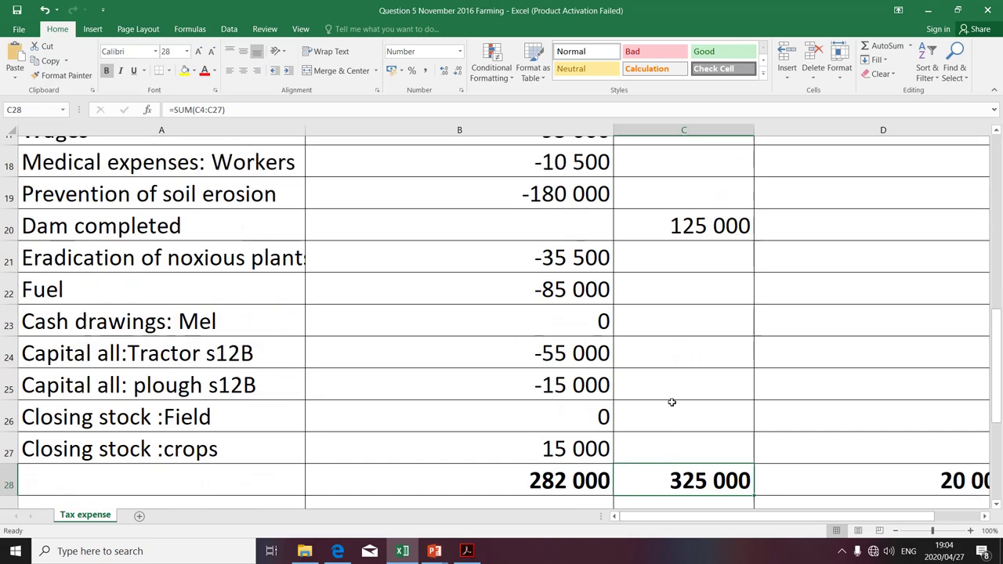
click(675, 182)
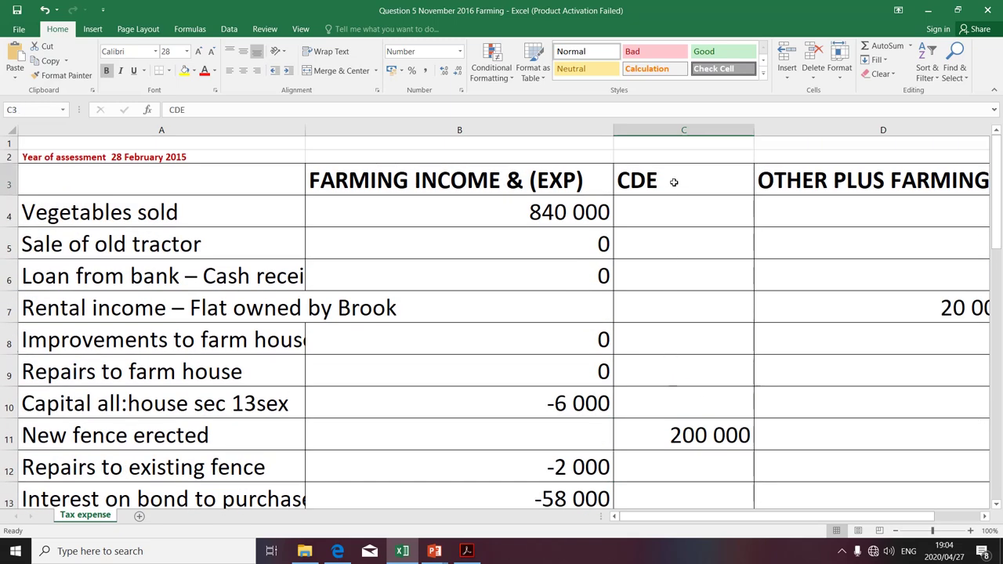
scroll(663, 286, down, 10)
scroll(683, 261, up, 3)
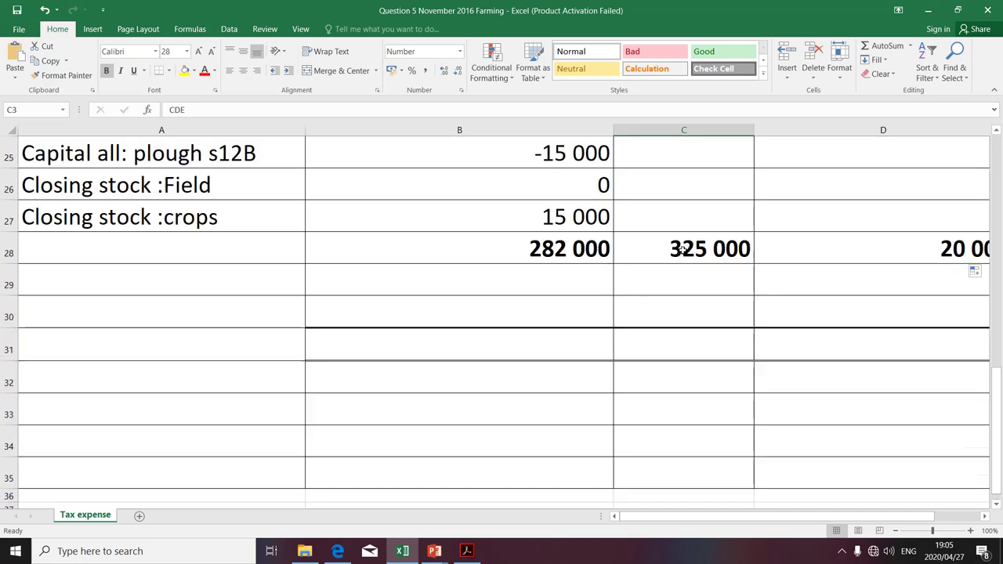
click(686, 342)
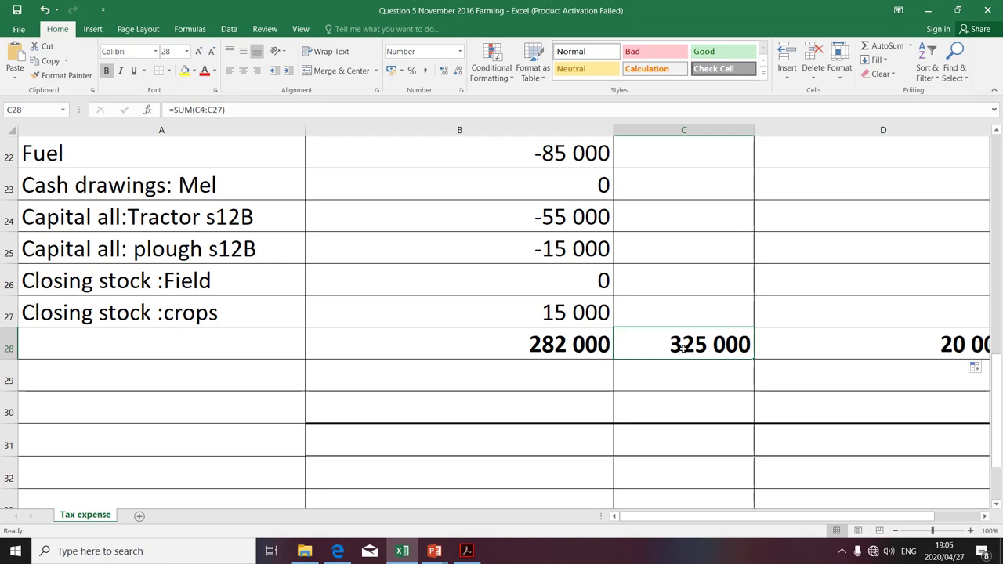
scroll(684, 348, up, 7)
scroll(683, 348, down, 4)
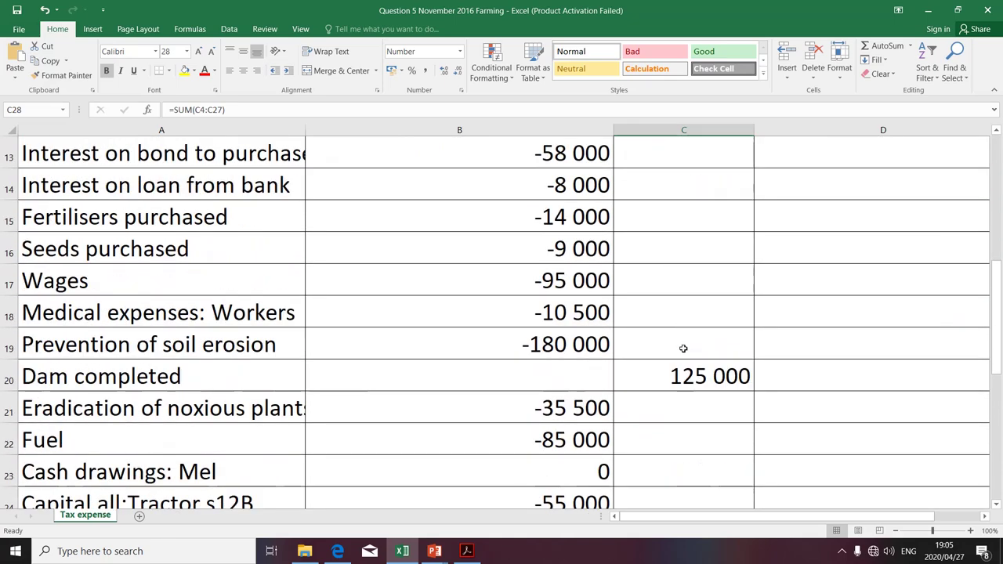
scroll(683, 348, down, 3)
click(610, 352)
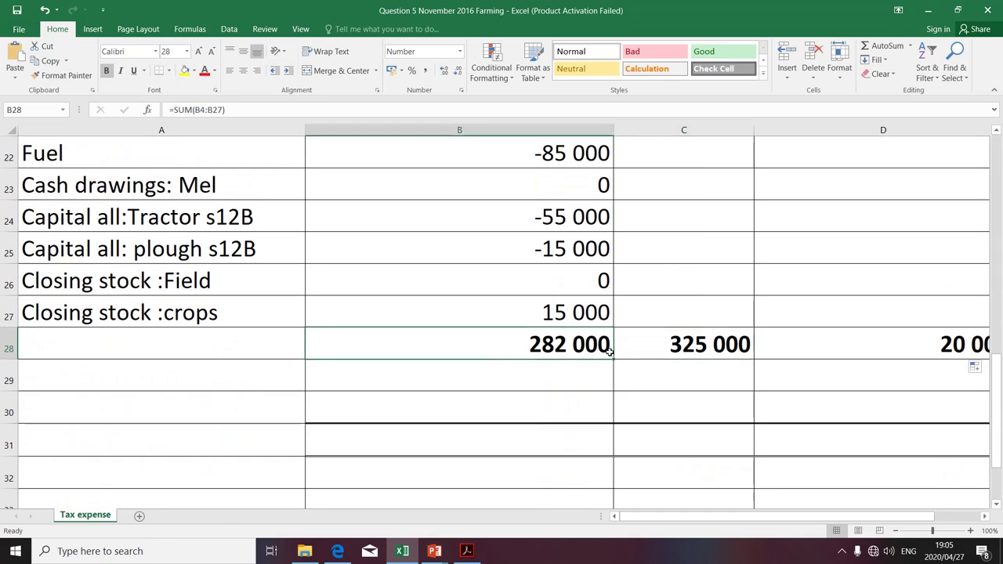
- Enter -282000 in cell C29, under the CDE total, as the deduction limited to farming income
click(677, 351)
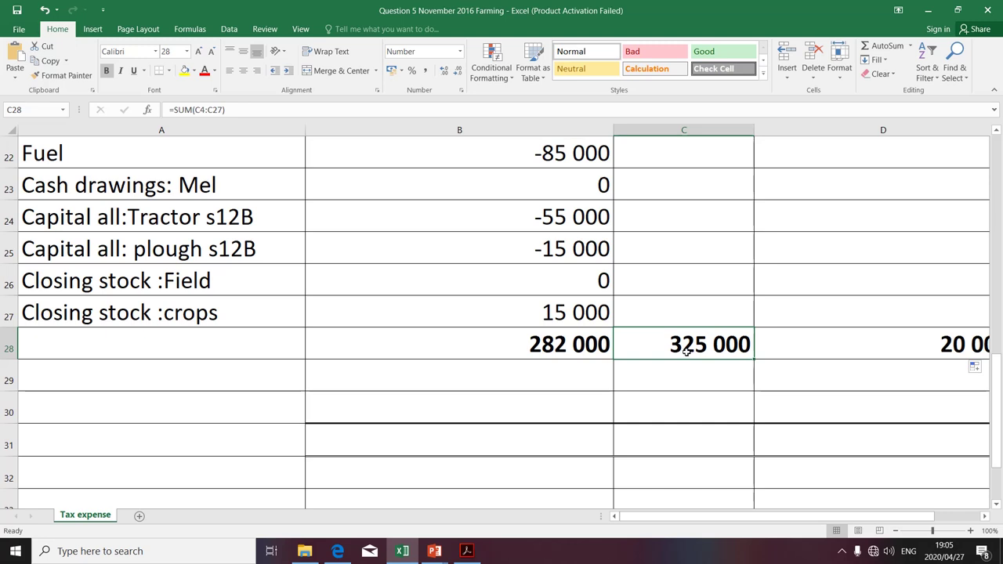
click(686, 376)
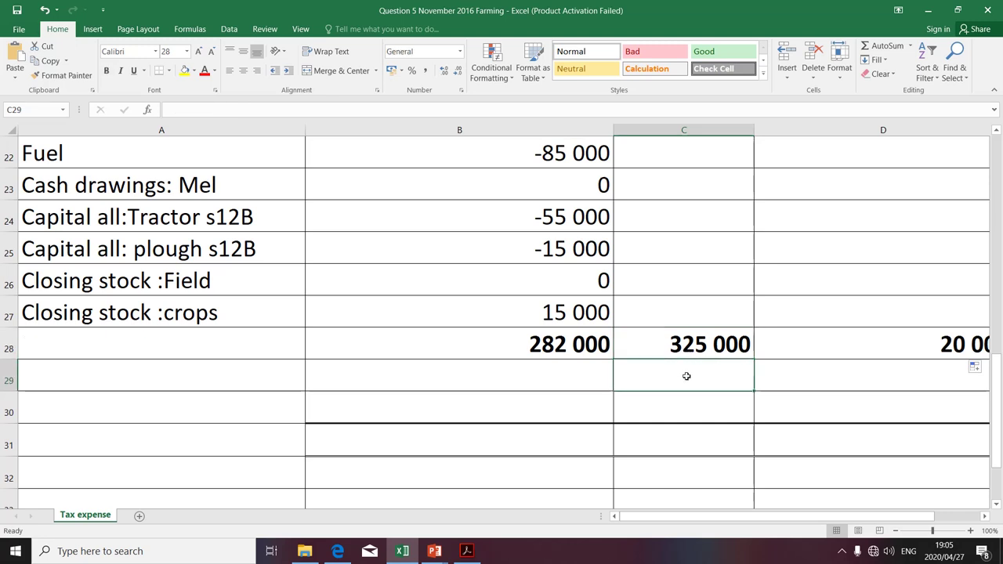
text(-)
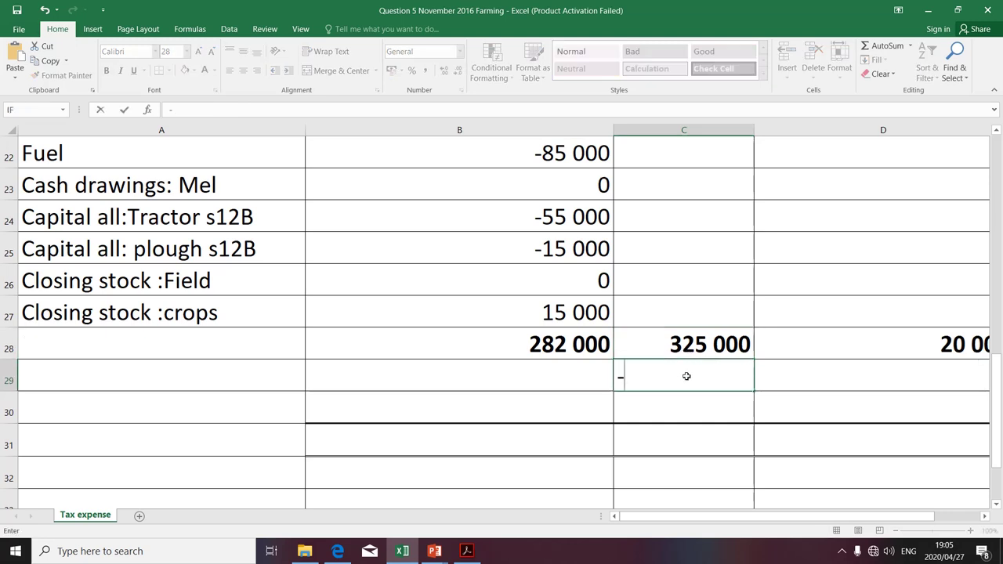
text(282000)
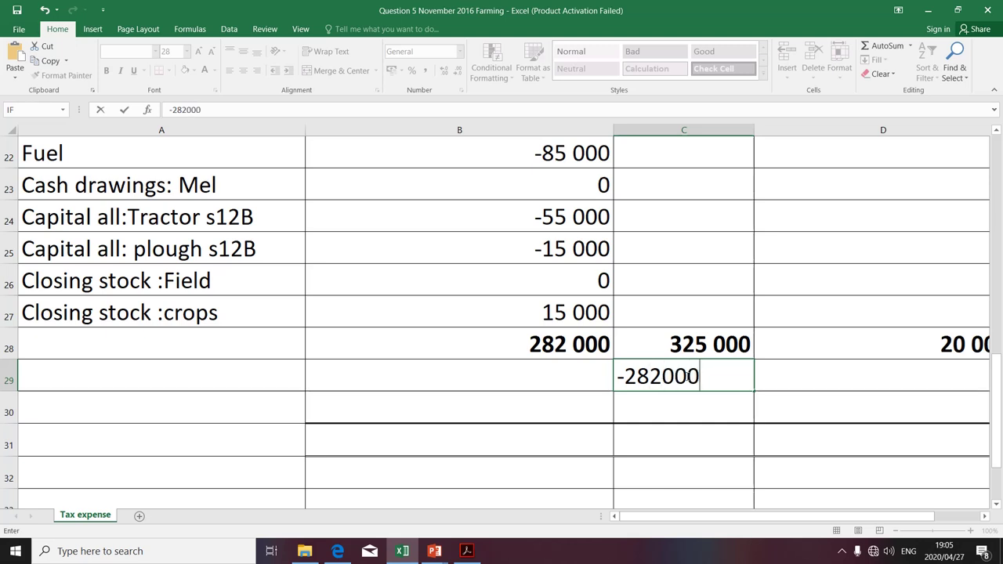
key(Return)
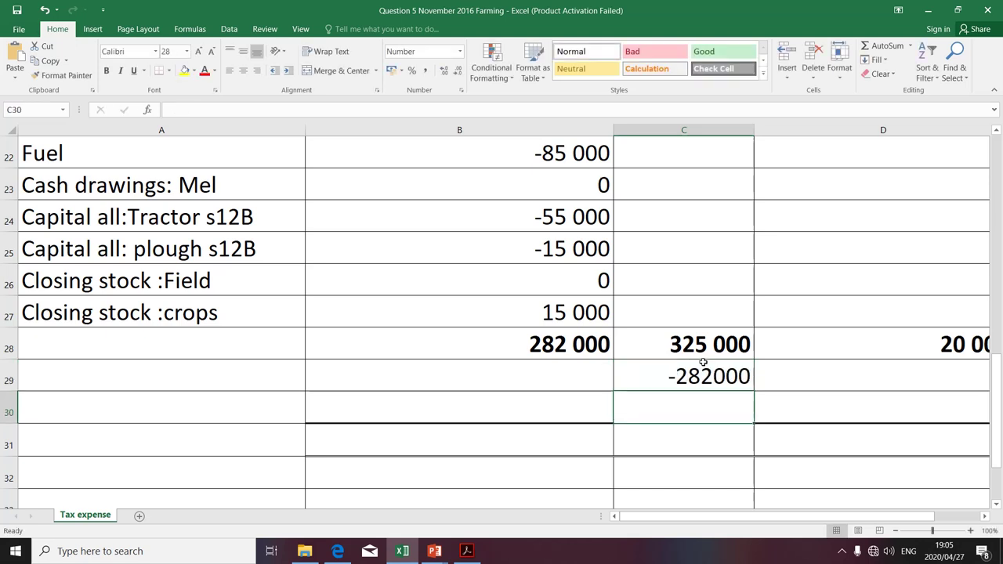
- Enter -282000 in cell B29 to set off the farming income total, and check it against the CDE total
click(693, 343)
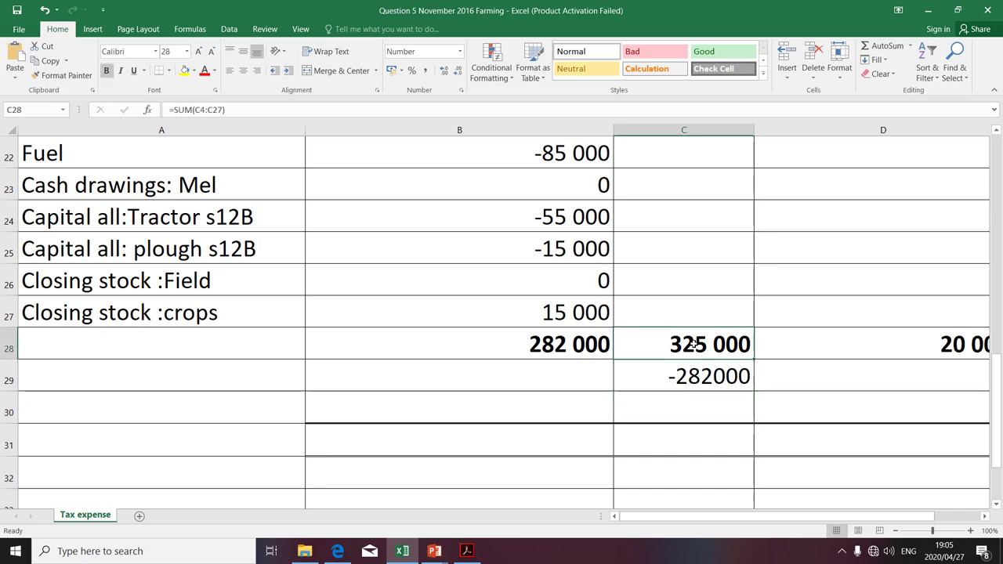
click(597, 351)
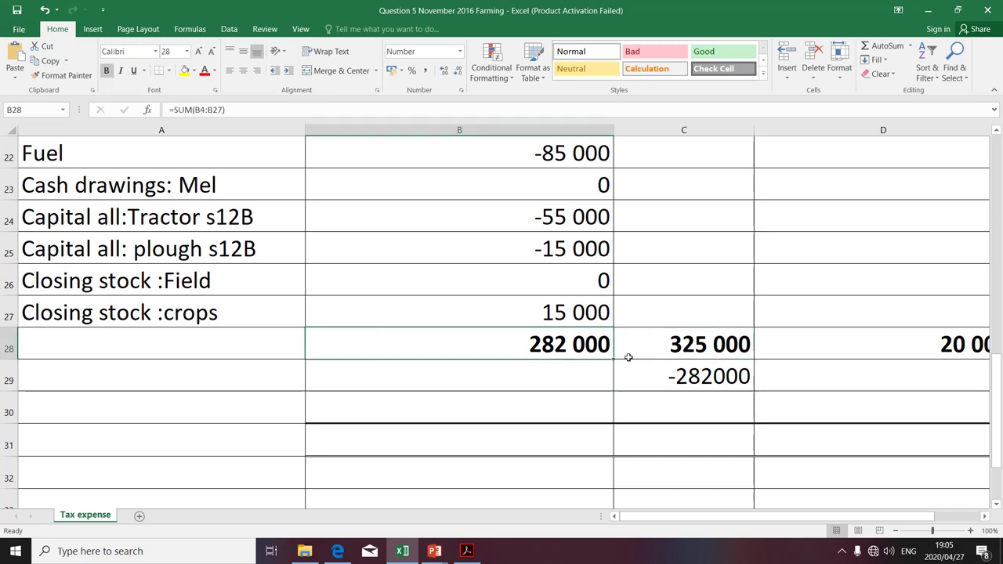
click(710, 353)
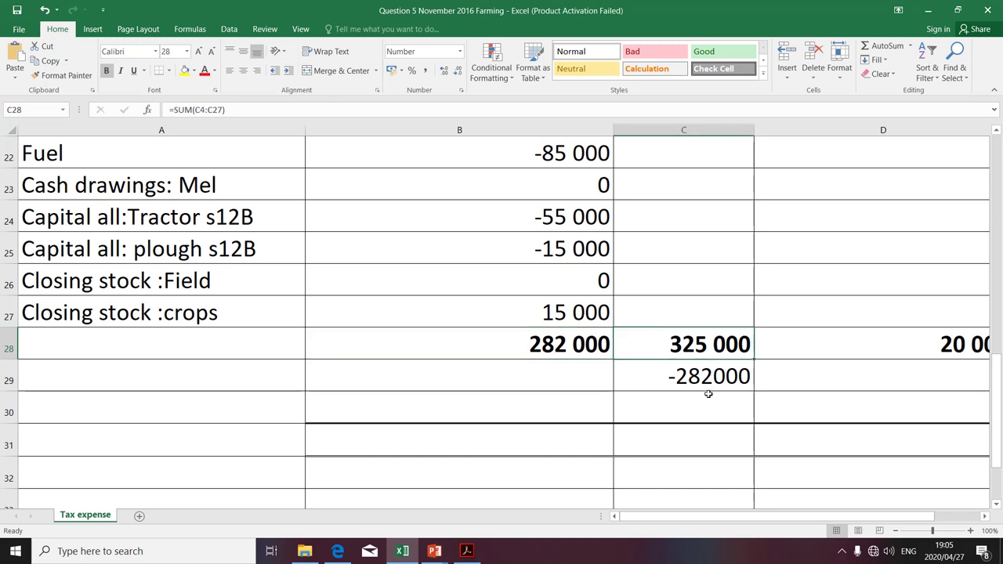
click(588, 377)
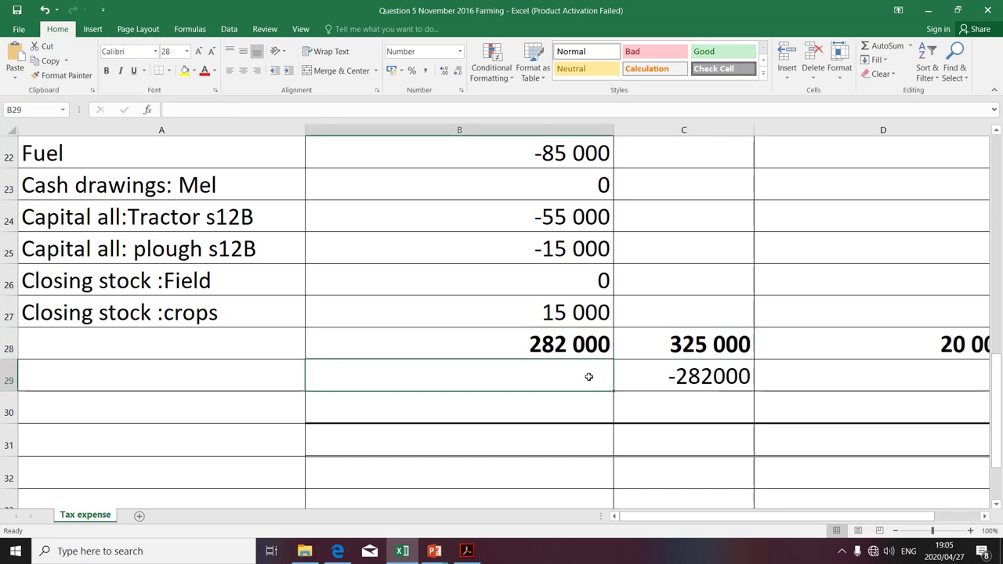
text(-2)
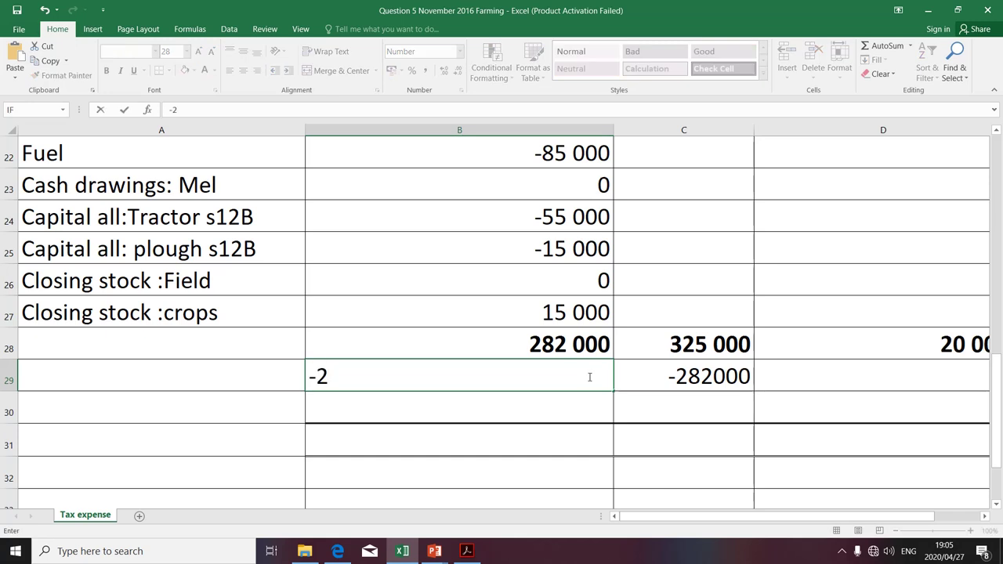
text(82 000)
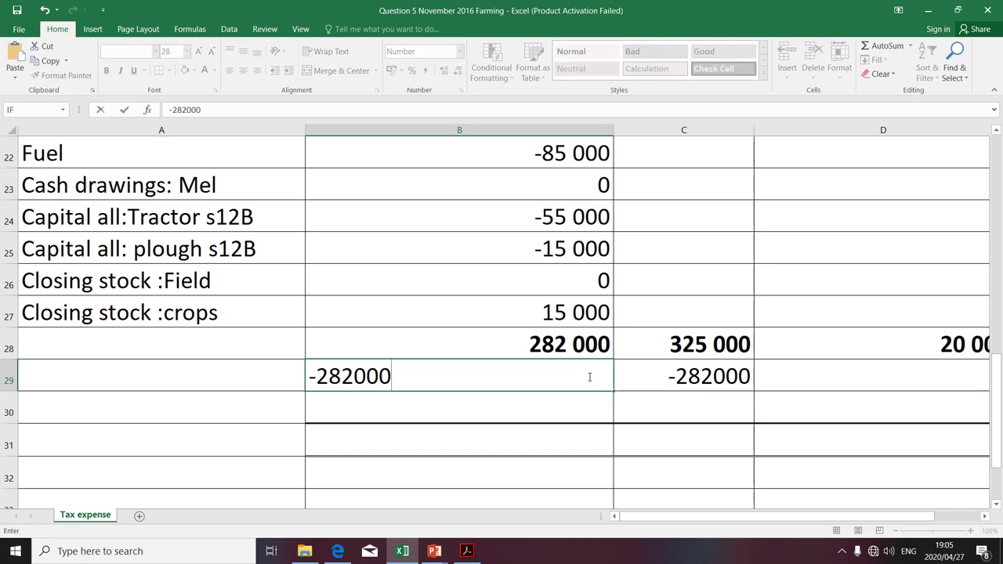
key(Return)
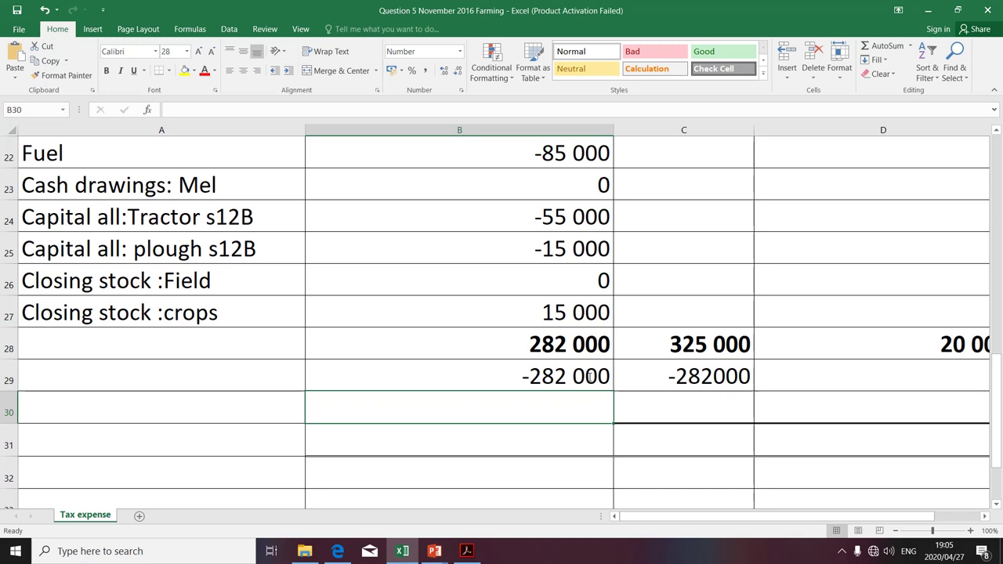
click(688, 345)
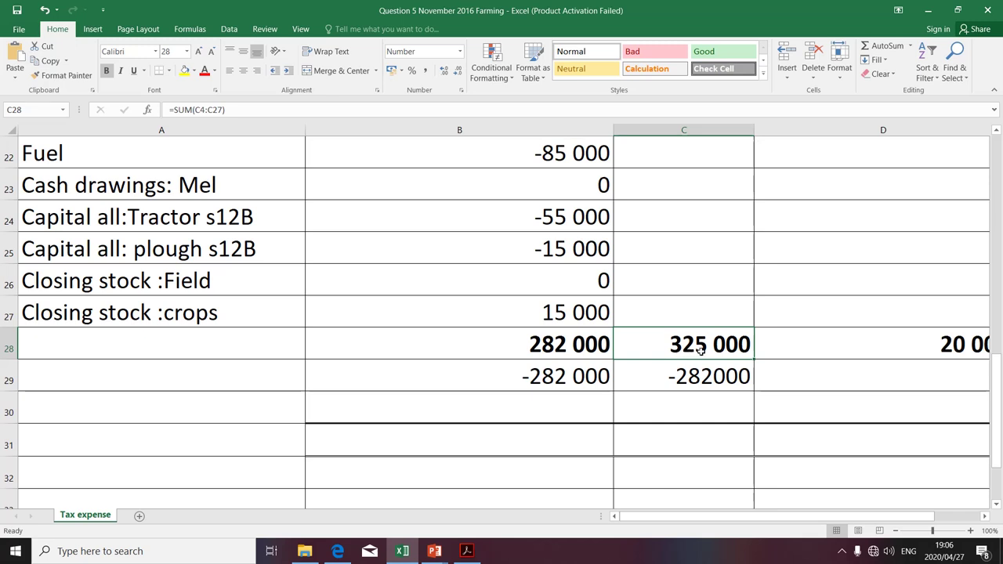
click(599, 377)
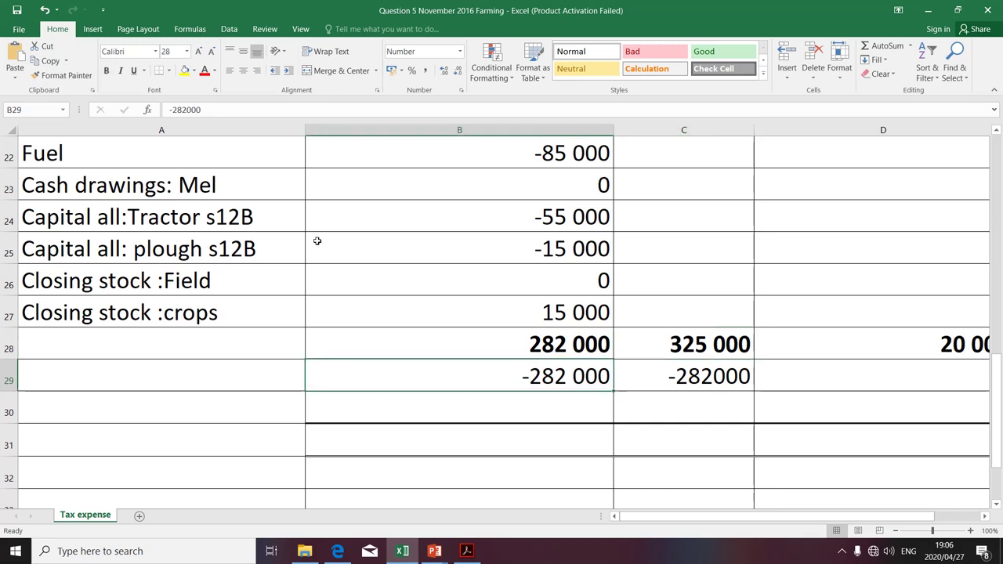
- Copy the number format of B29 to C29, and total C28:C29 with a SUM formula in cell C31
click(58, 76)
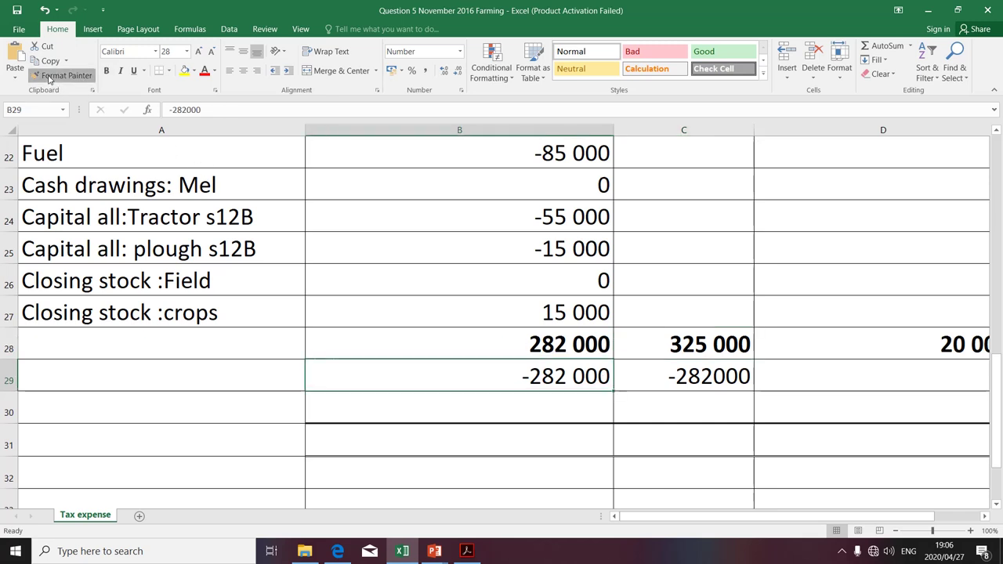
click(739, 382)
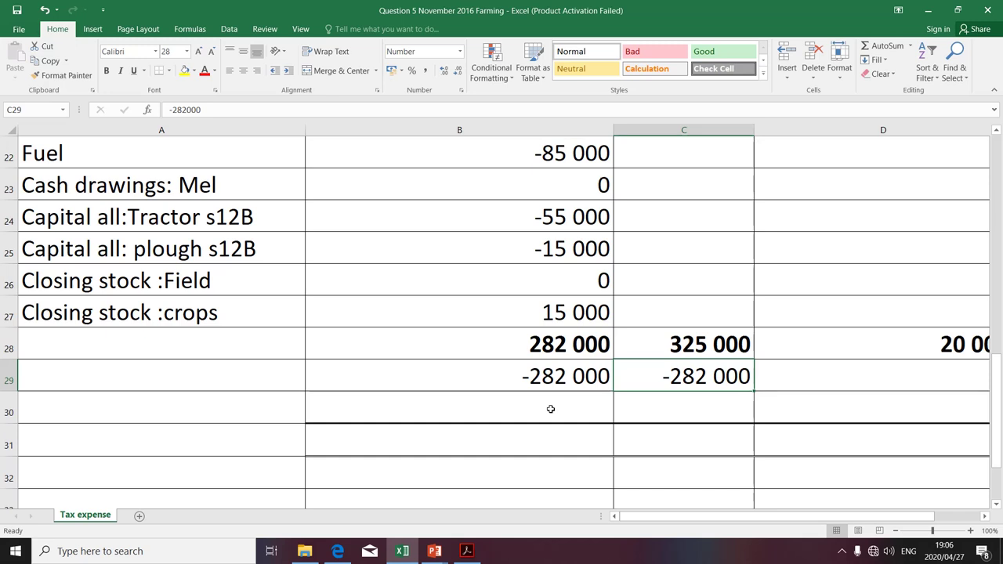
click(677, 438)
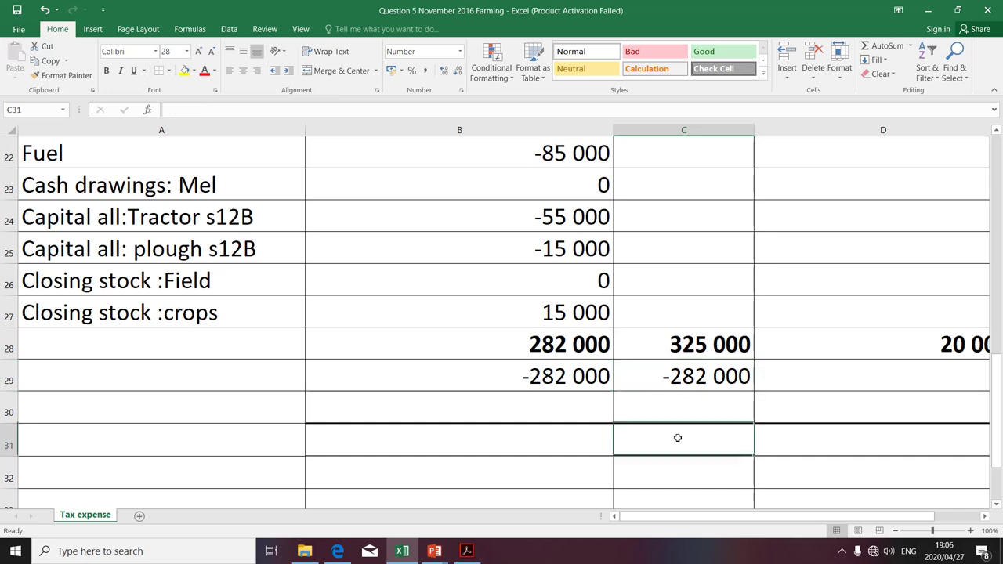
click(876, 46)
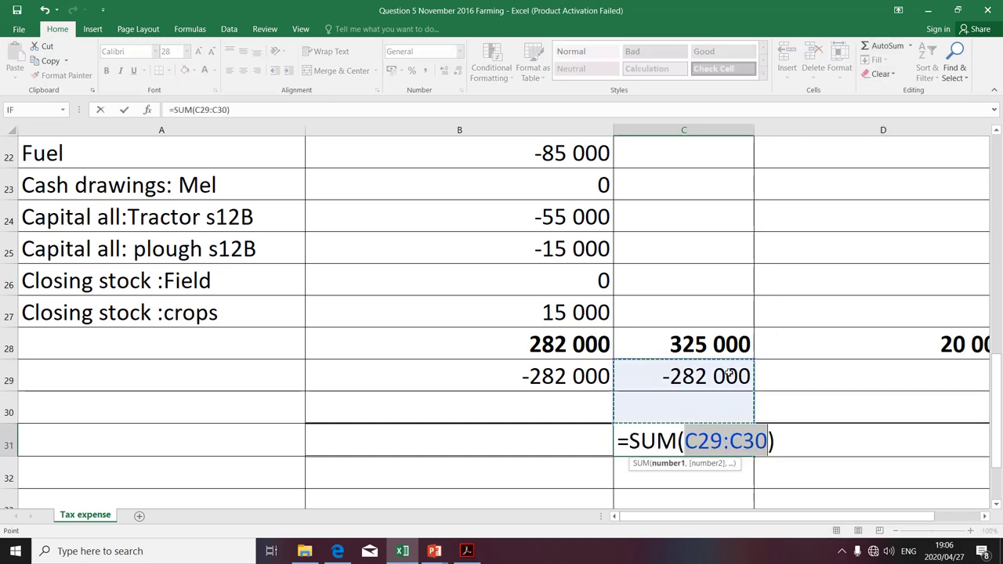
drag(729, 374, 729, 344)
key(Return)
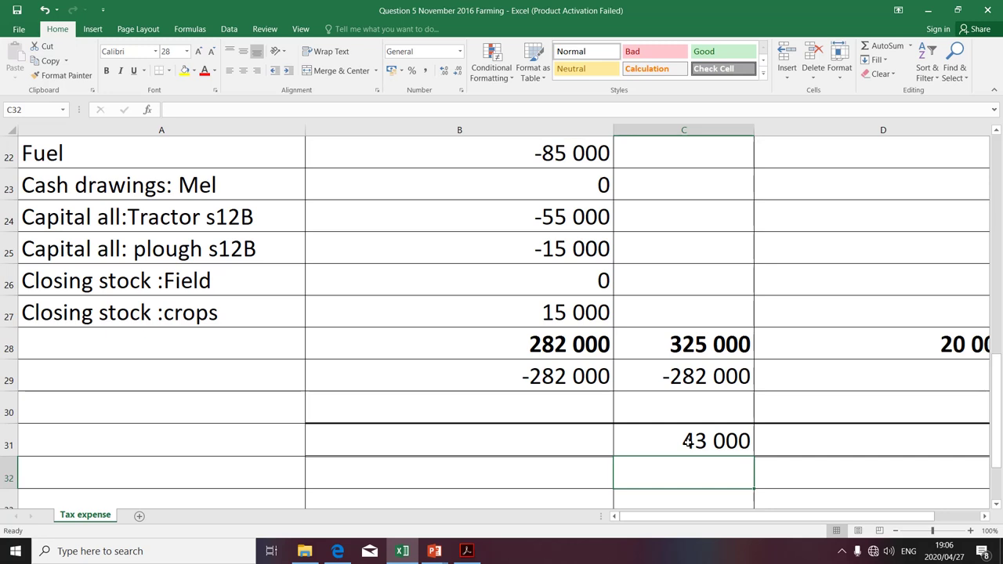
- Copy the SUM formula from C31 across to D31 for the other income column, and check both cells
click(687, 443)
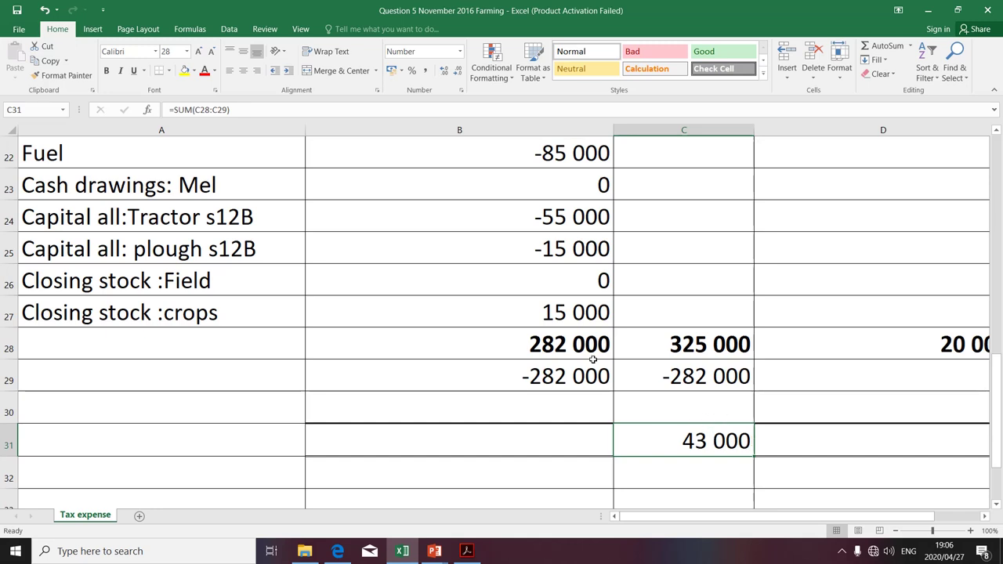
click(575, 439)
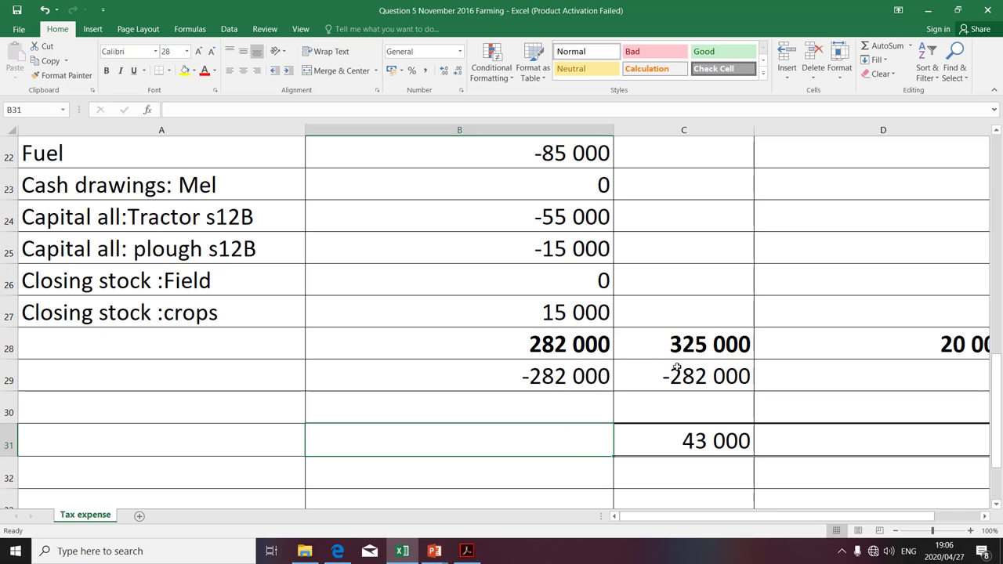
drag(551, 353, 551, 371)
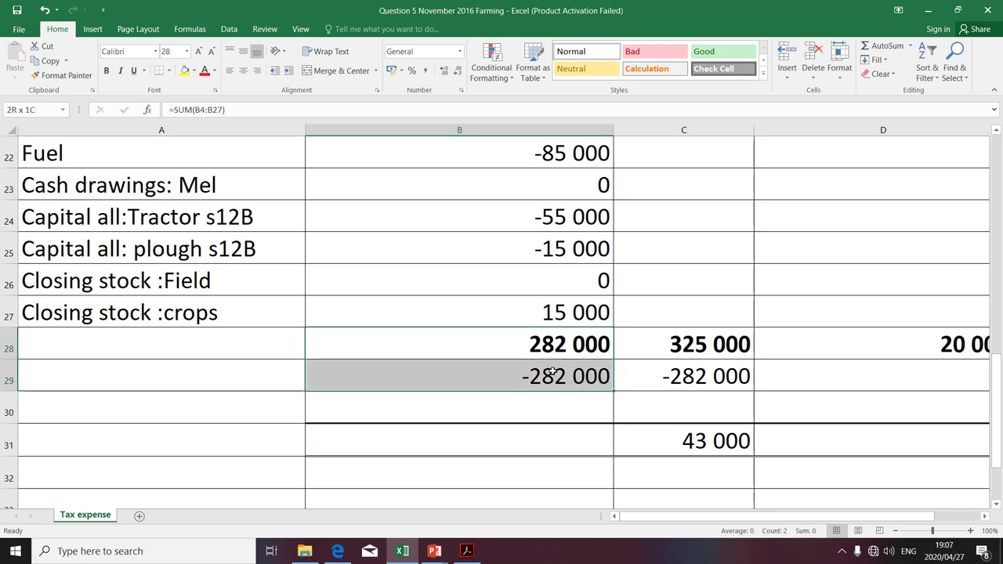
click(873, 438)
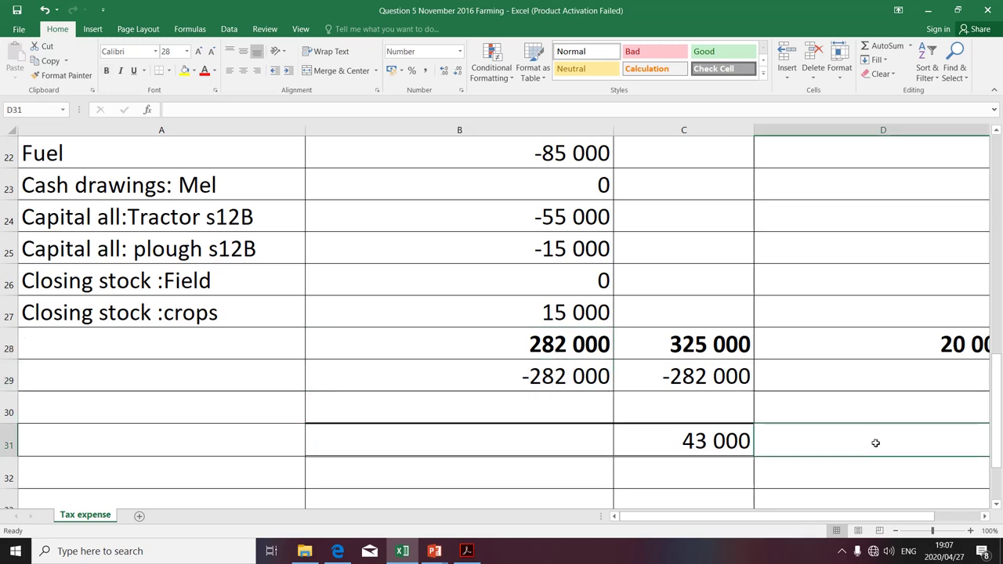
click(749, 441)
drag(752, 453, 802, 450)
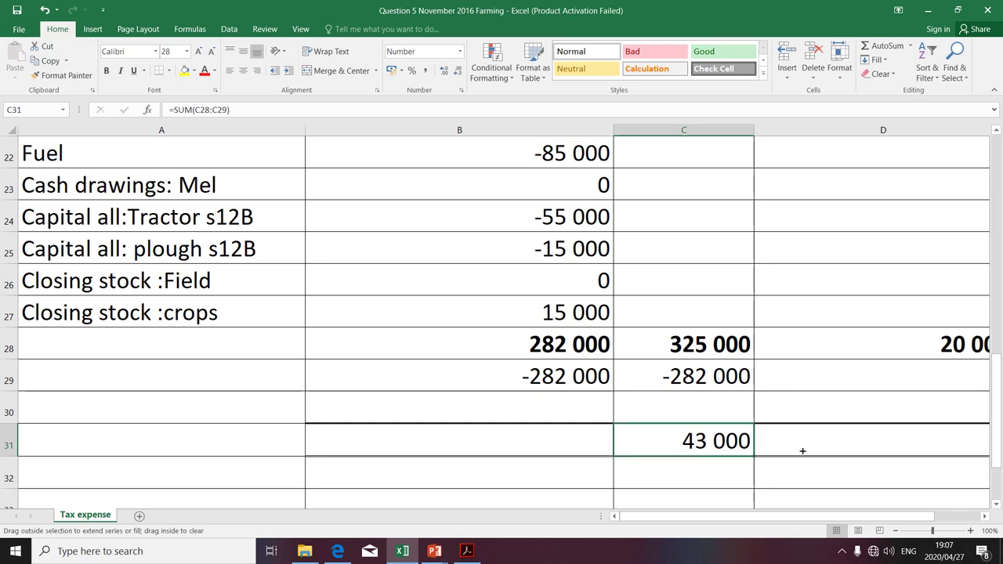
drag(883, 444, 898, 441)
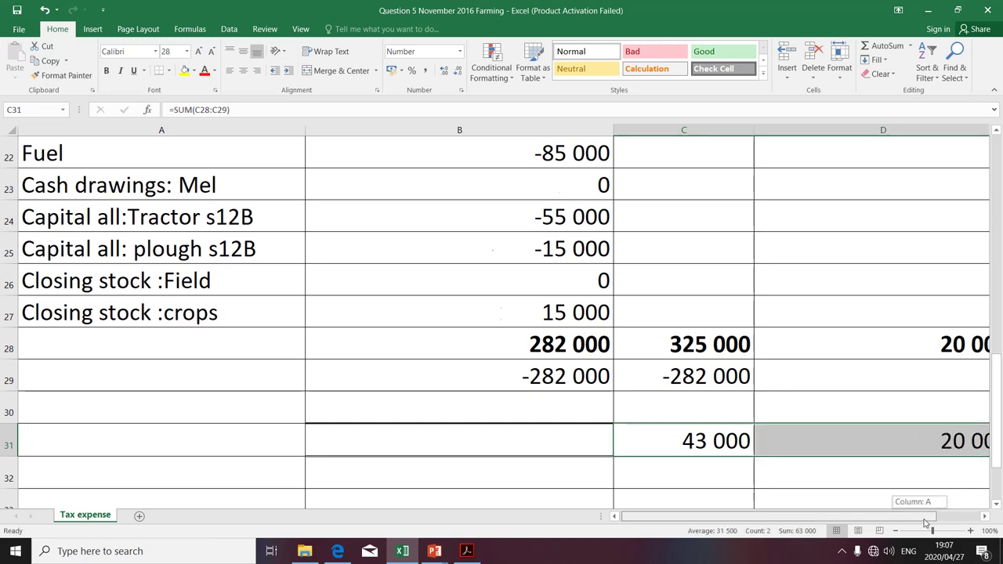
scroll(901, 502, right, 2)
scroll(903, 489, left, 2)
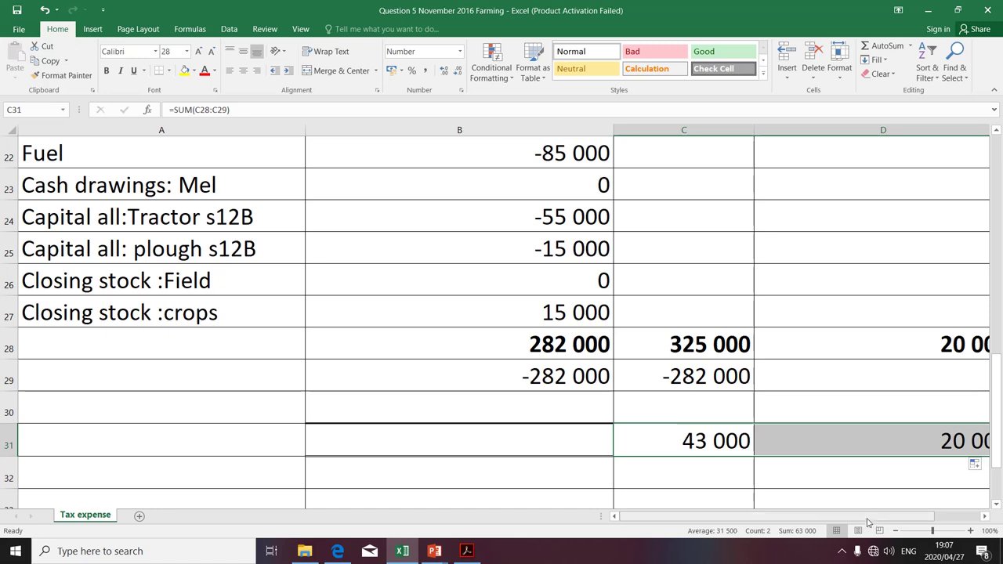
mouse_move(869, 521)
mouse_down()
mouse_move(885, 523)
mouse_move(870, 521)
mouse_up()
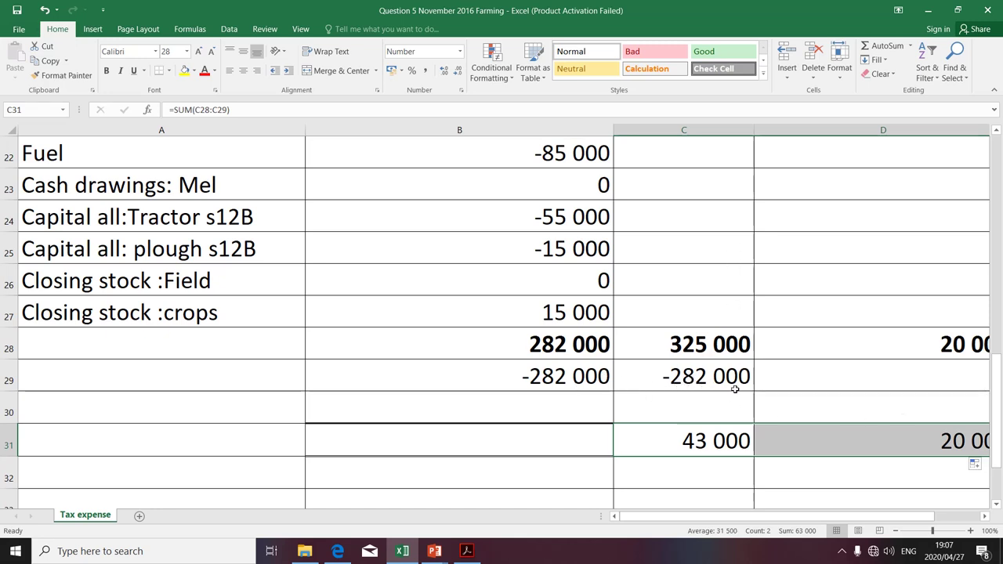
scroll(875, 514, right, 3)
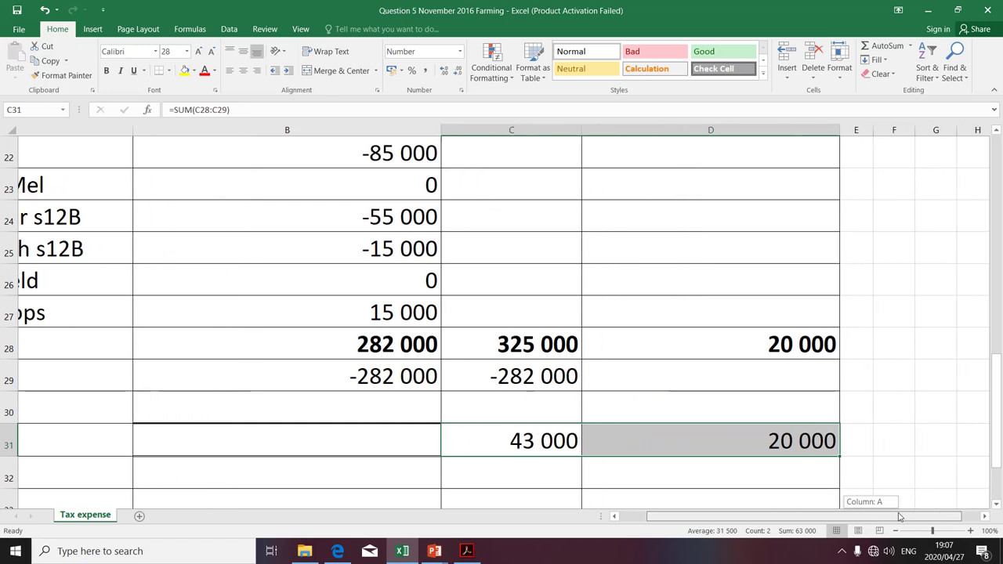
click(696, 444)
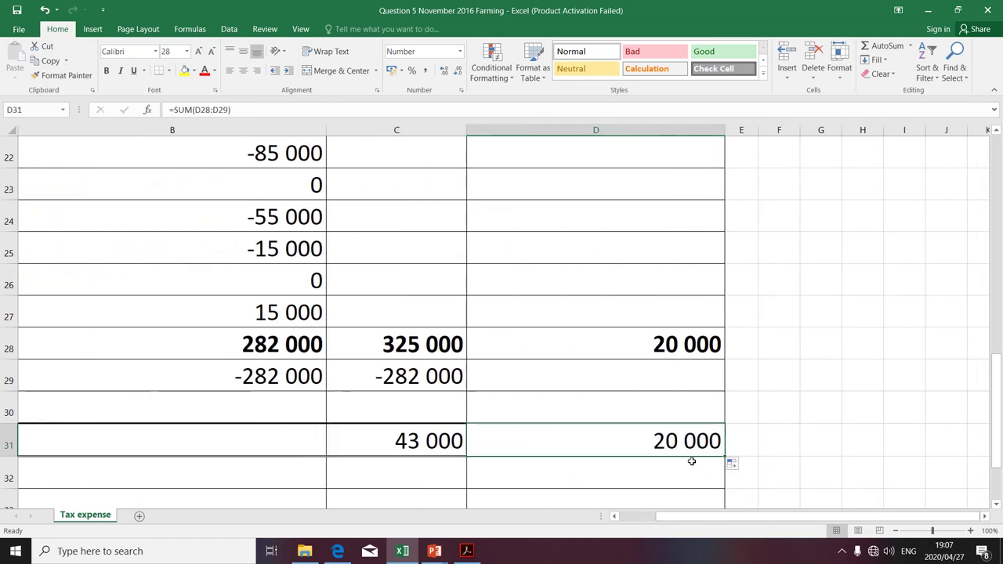
click(450, 445)
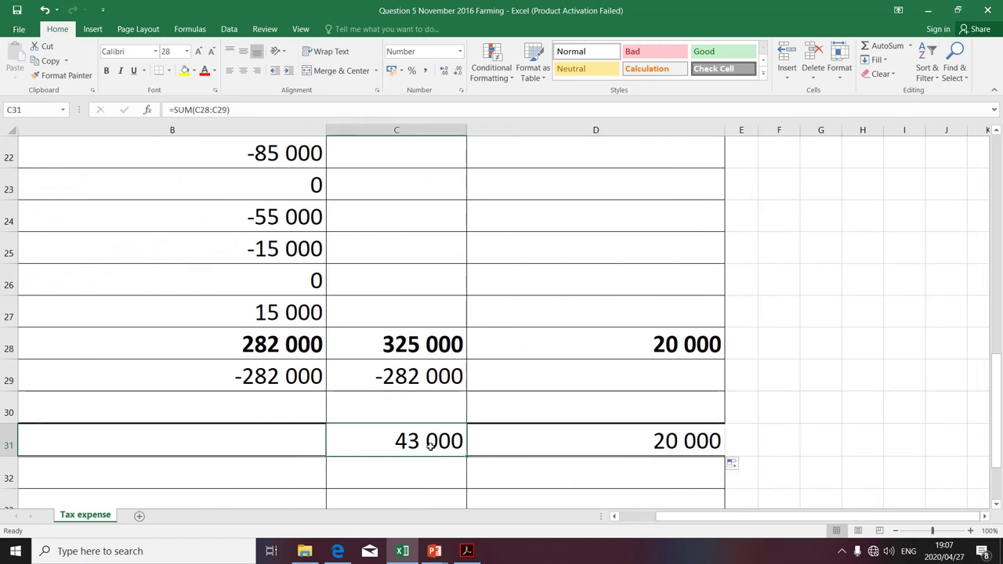
- Total the farming income column in cell B31 with a SUM formula over B28:B29
click(304, 445)
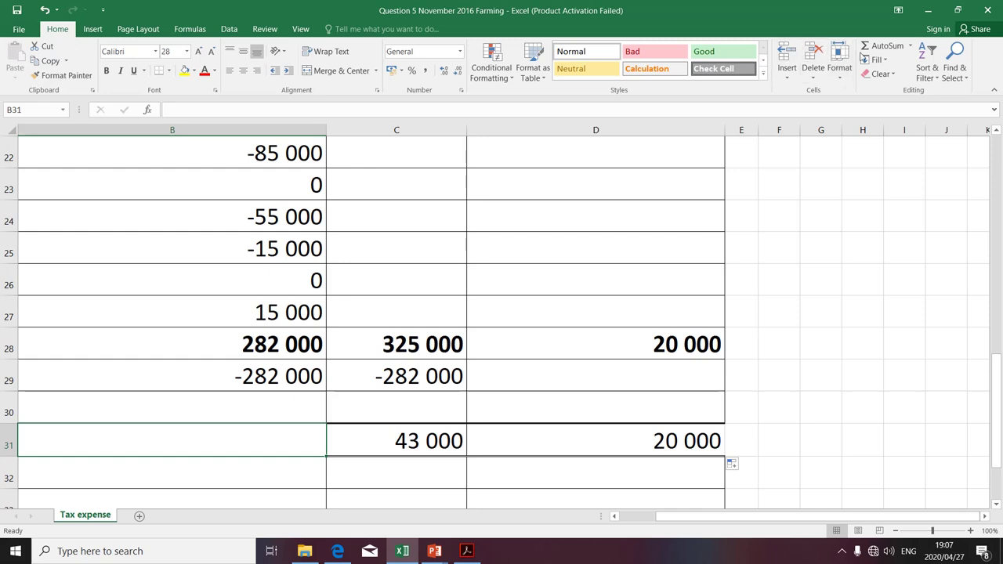
click(871, 51)
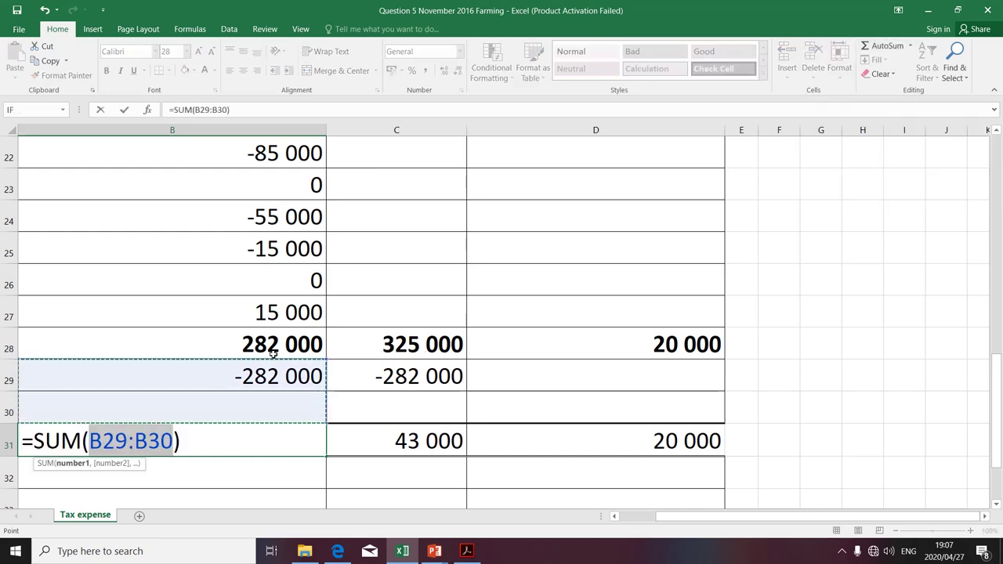
drag(278, 345, 275, 375)
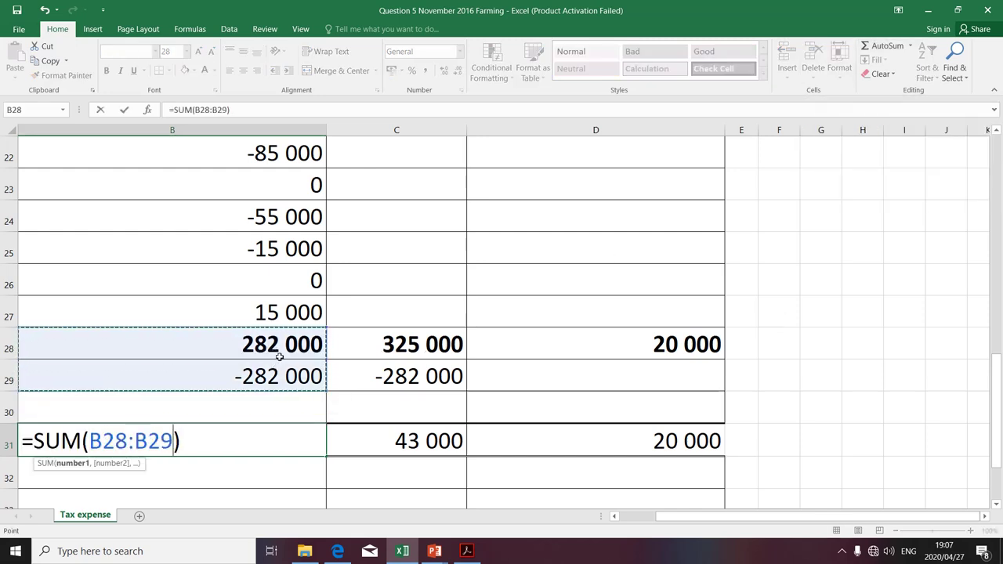
key(Return)
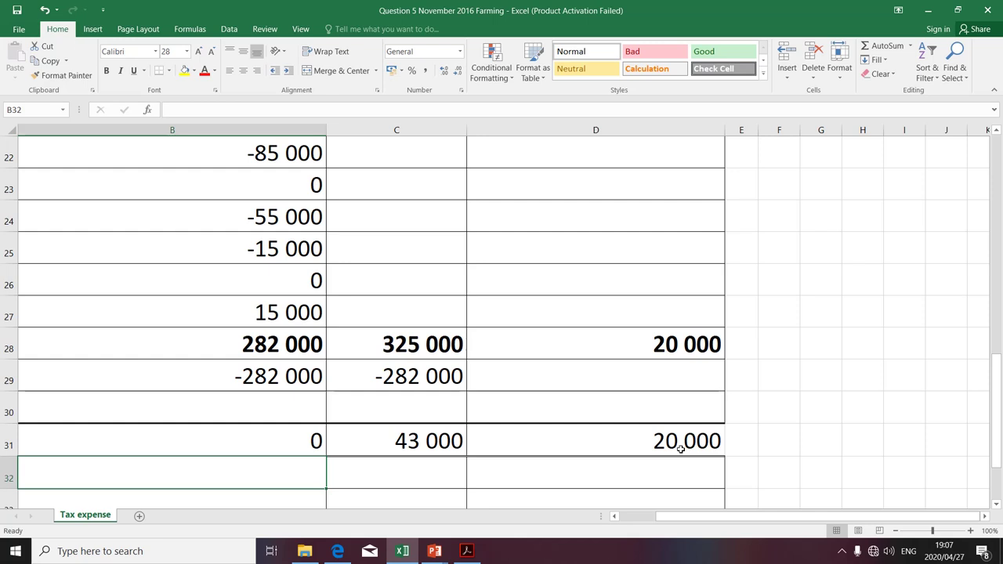
- Enter the label "Tax as per table" in cell B33, below the column totals
scroll(680, 448, down, 2)
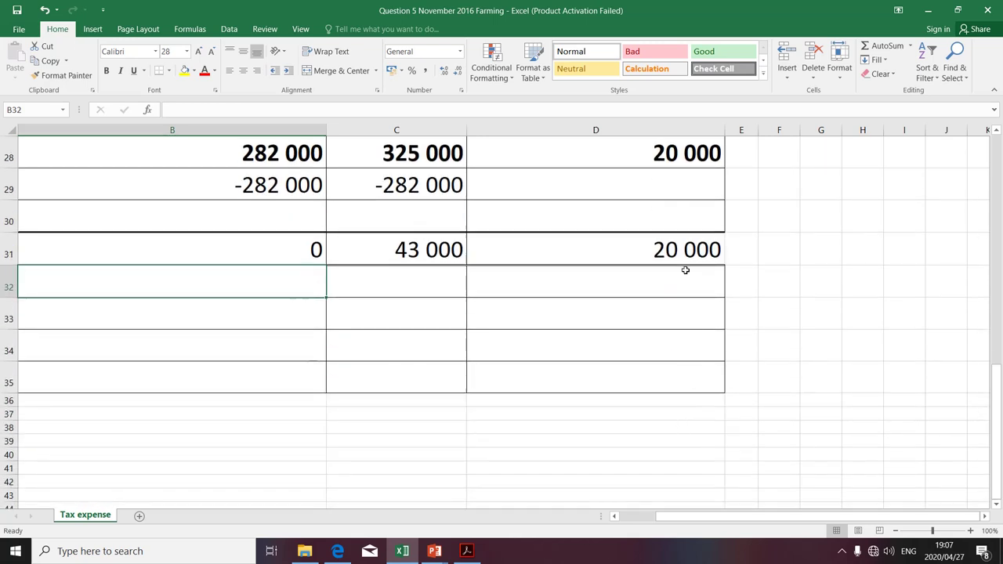
click(131, 316)
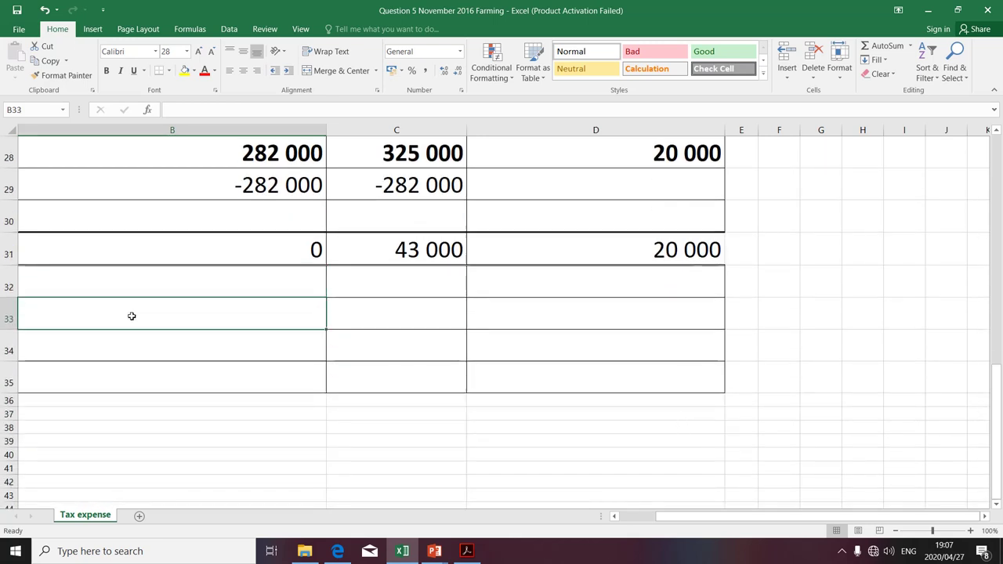
text(Tax )
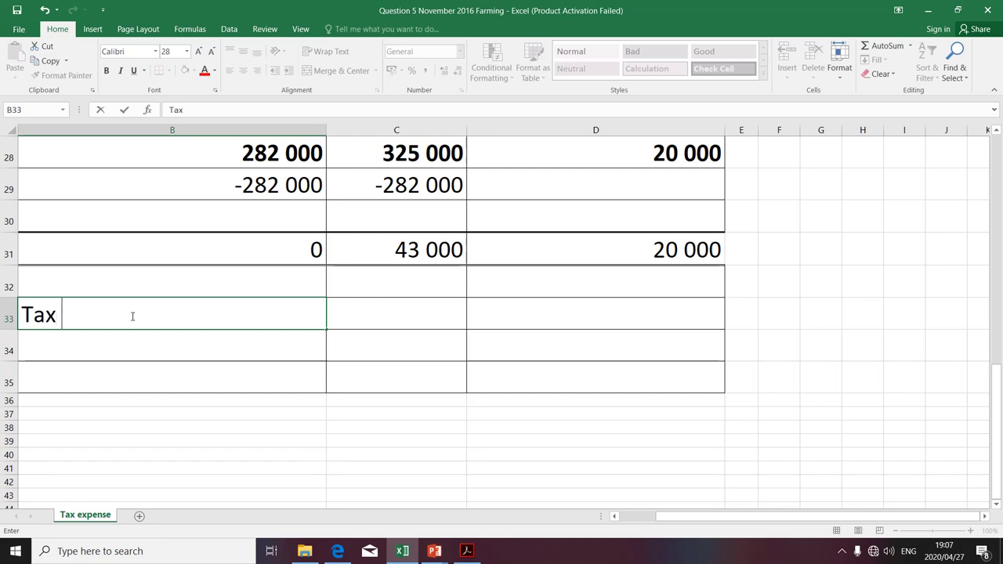
text(as pe)
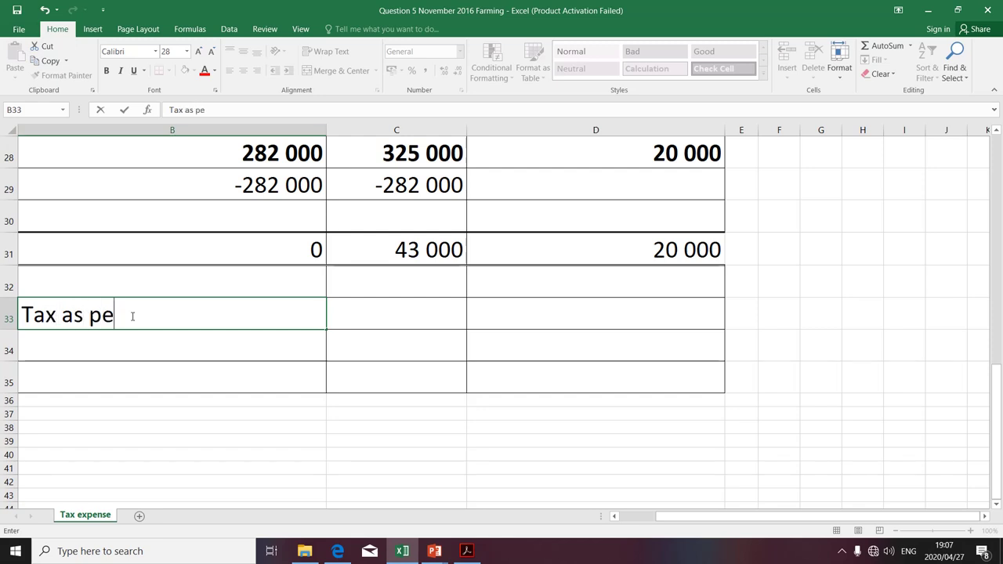
text(r table)
- Look up the tax rates table in the exam paper PDF in Edge, and calculate the tax in Excel cell D33 as =D31*18%
click(631, 305)
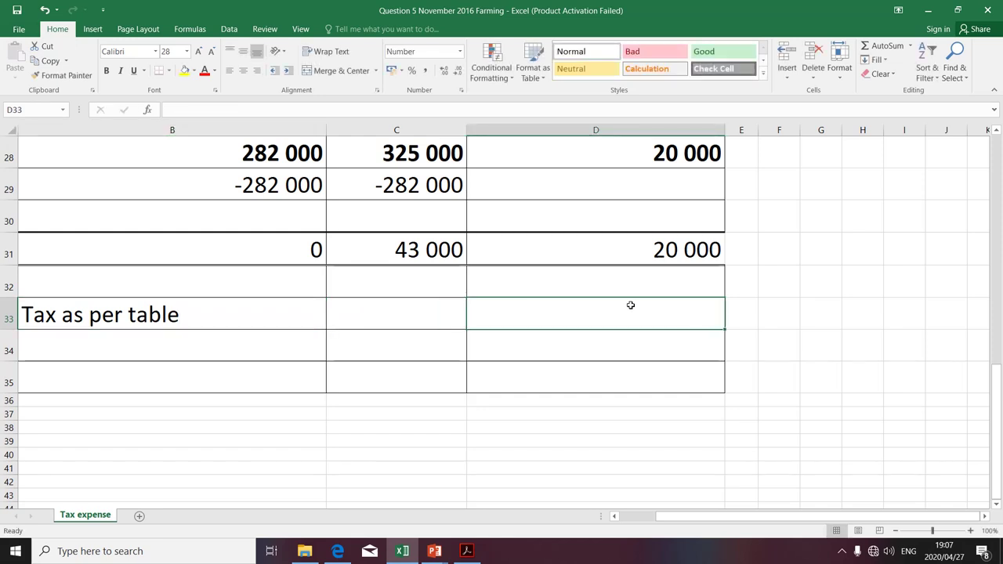
key(alt+Tab)
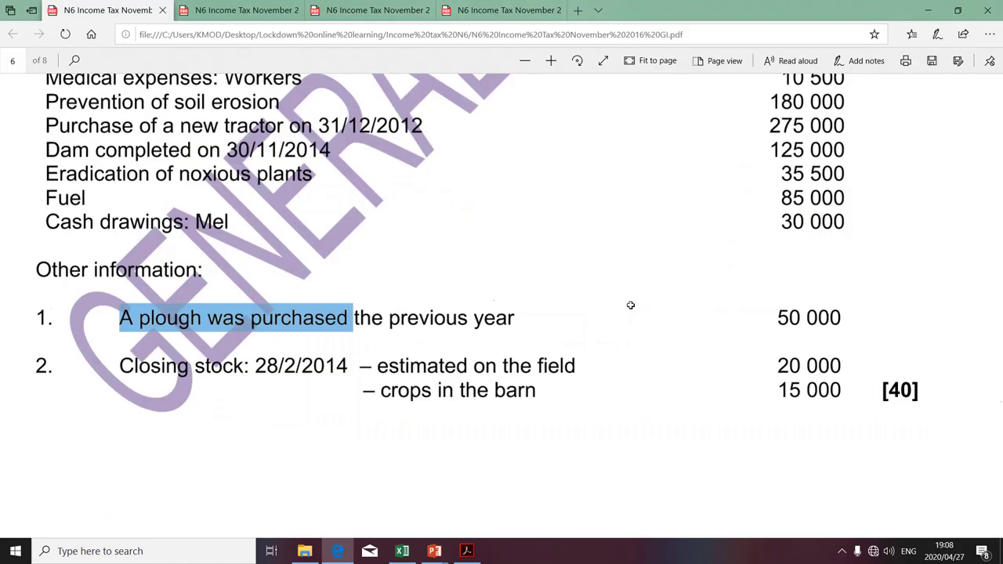
scroll(631, 309, down, 15)
scroll(631, 315, down, 7)
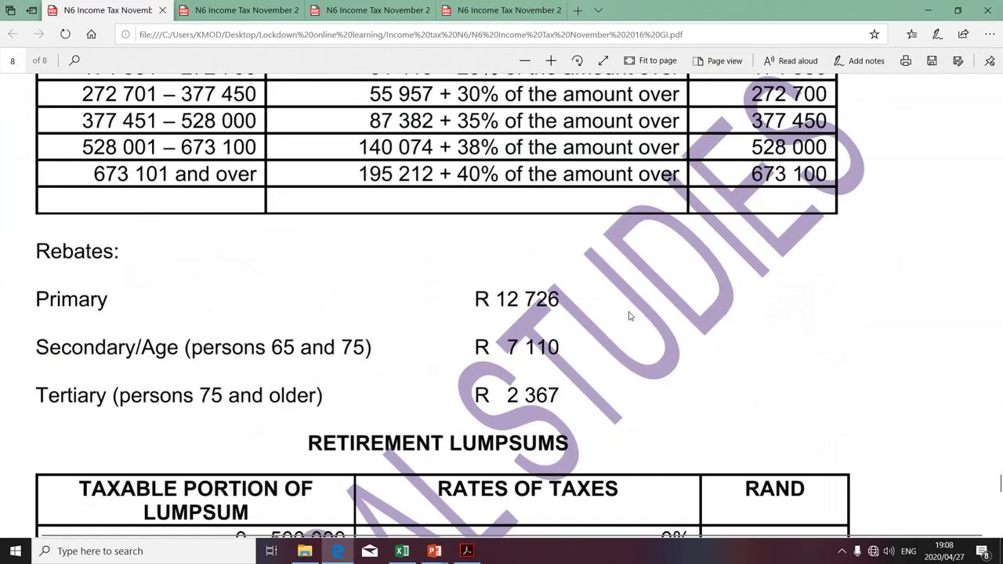
scroll(628, 315, up, 4)
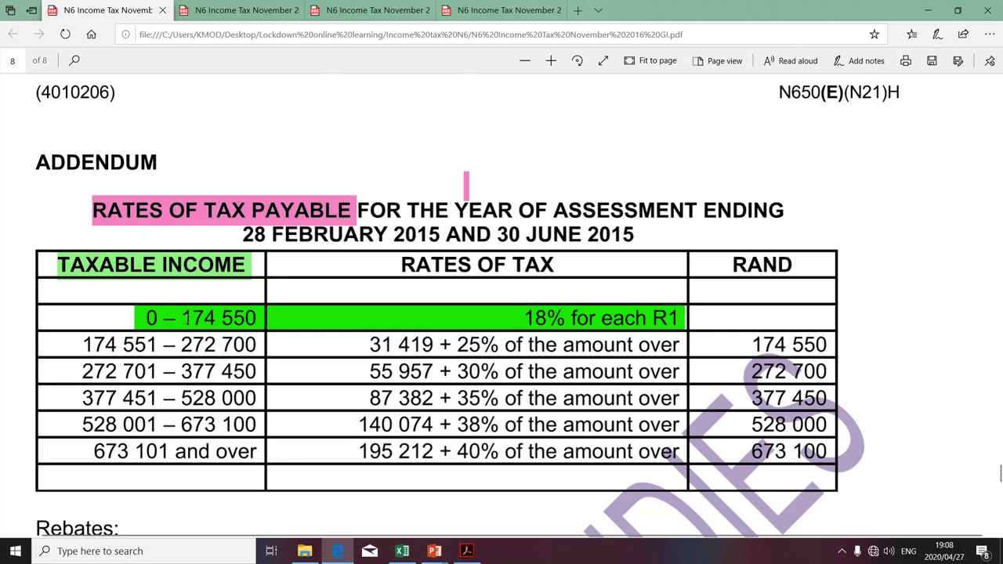
key(alt+Tab)
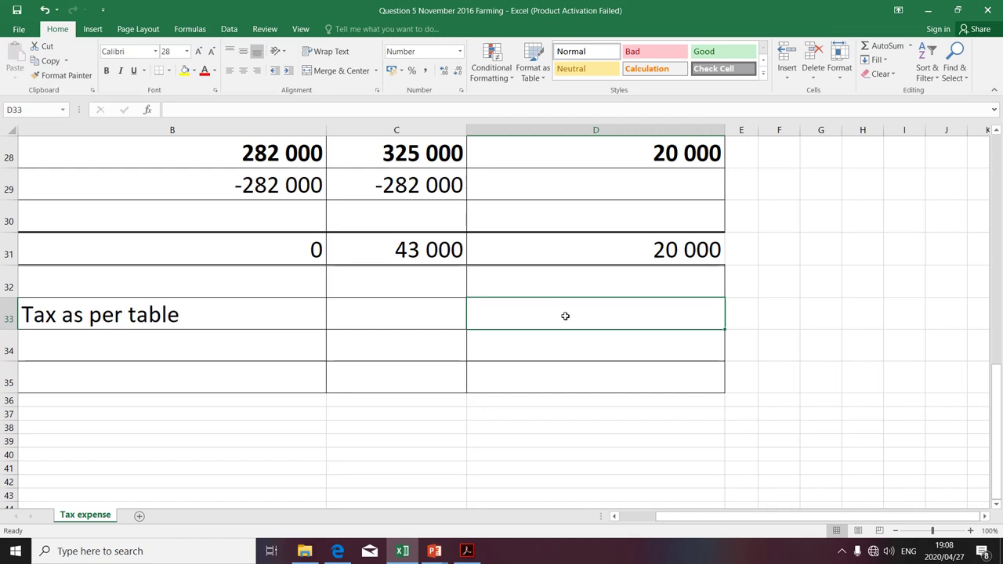
text(=)
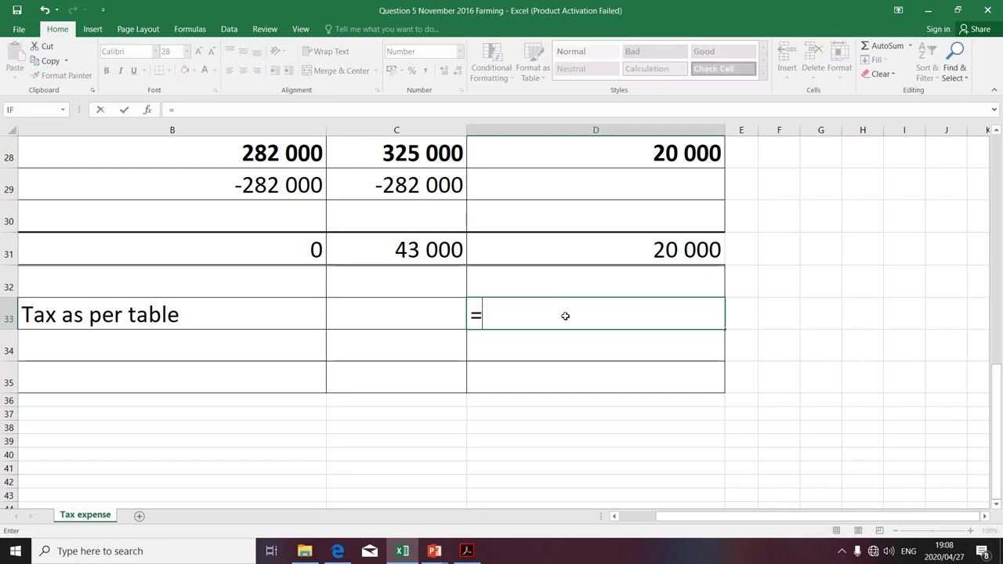
click(665, 249)
text(*)
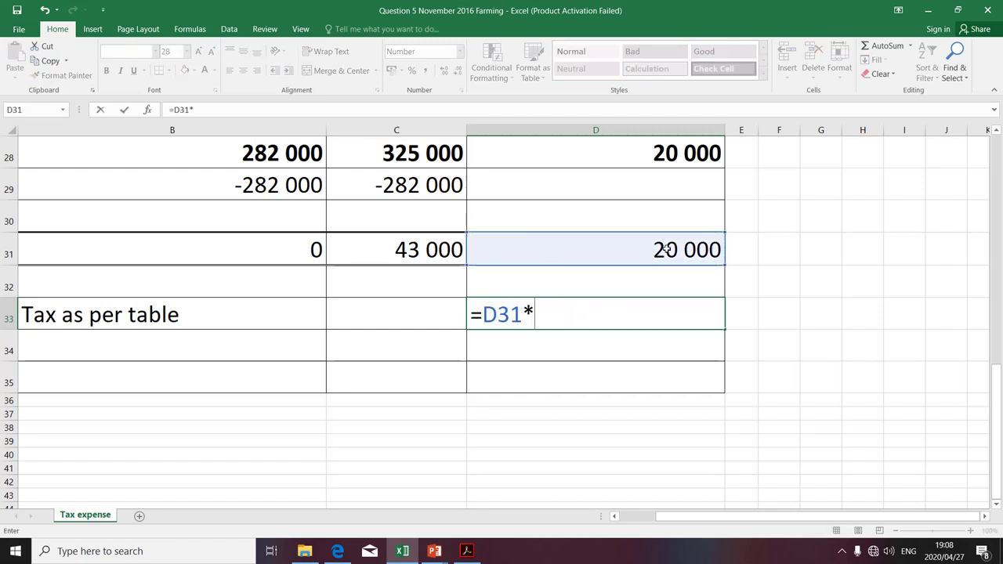
text(18%)
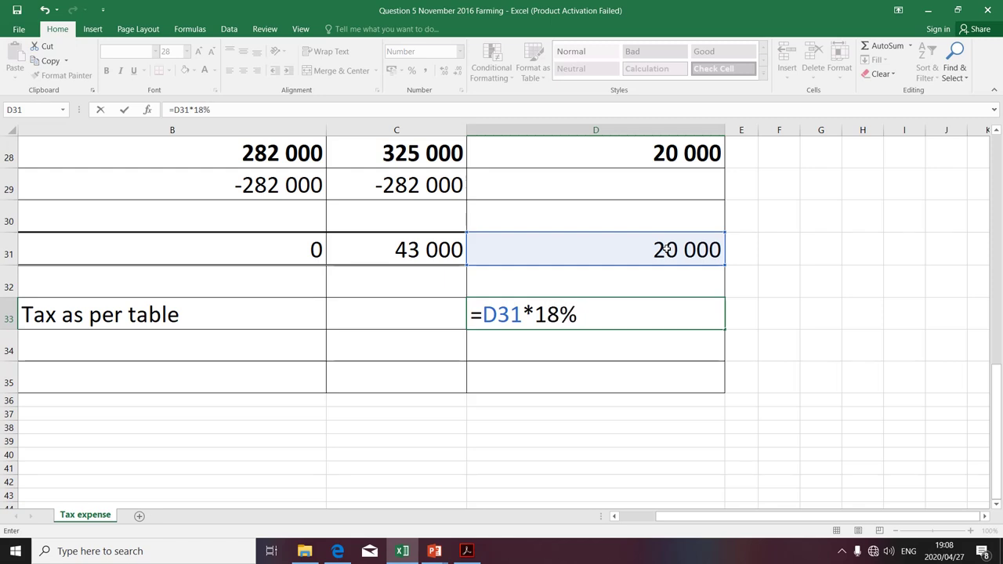
key(Return)
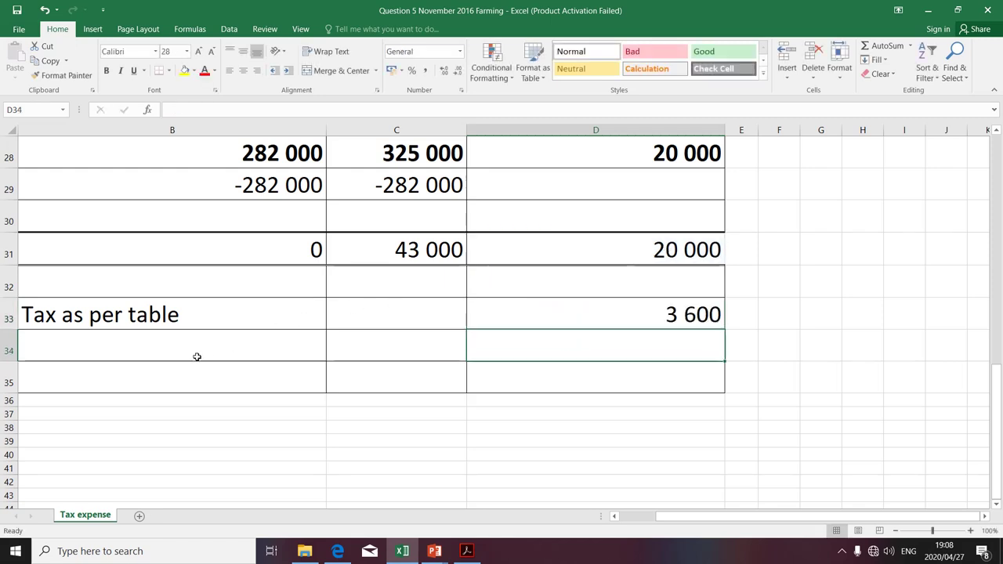
- Enter the label "Less Primary rebates" in cell B34, below the "Tax as per table" label
click(169, 338)
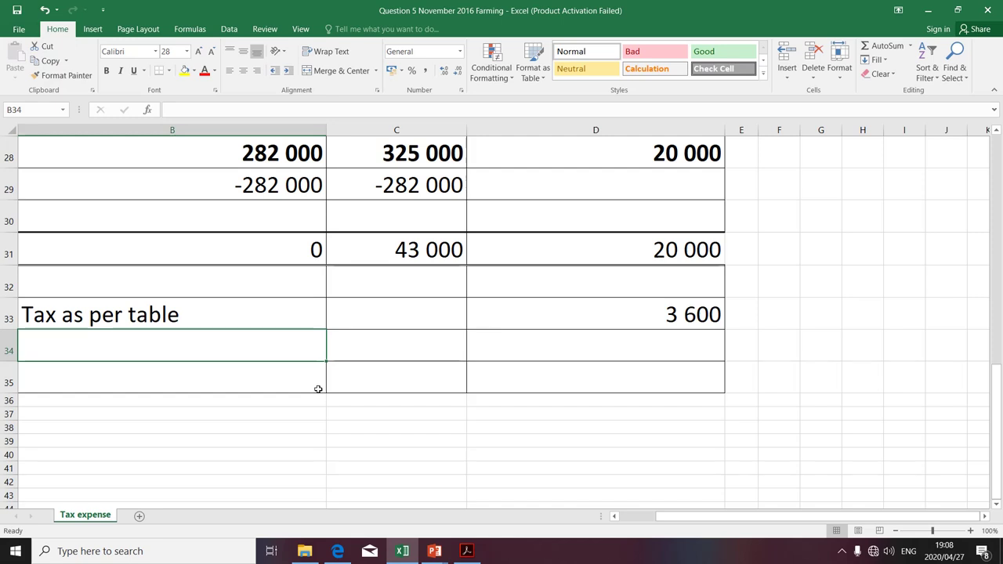
text(Less)
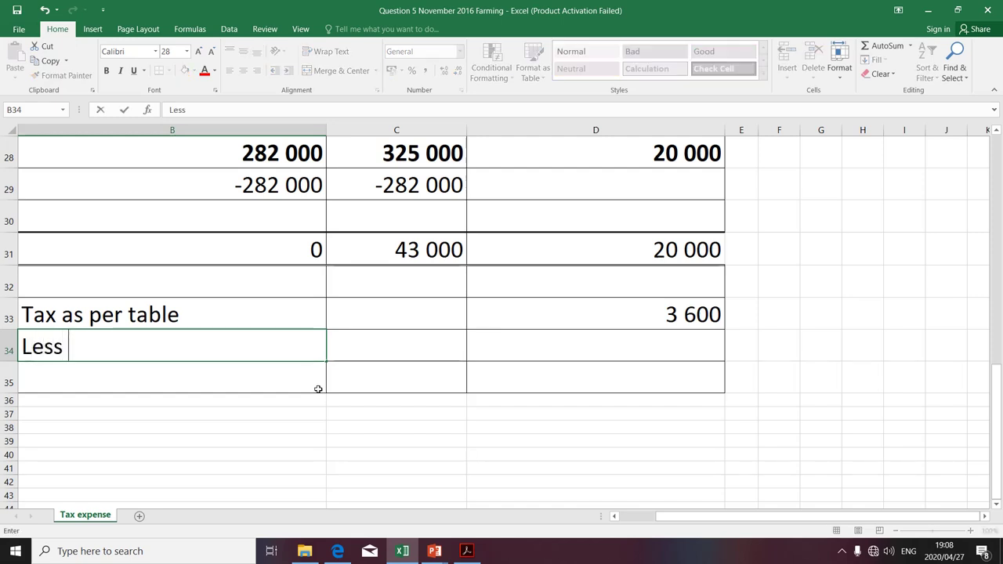
text( Primary re)
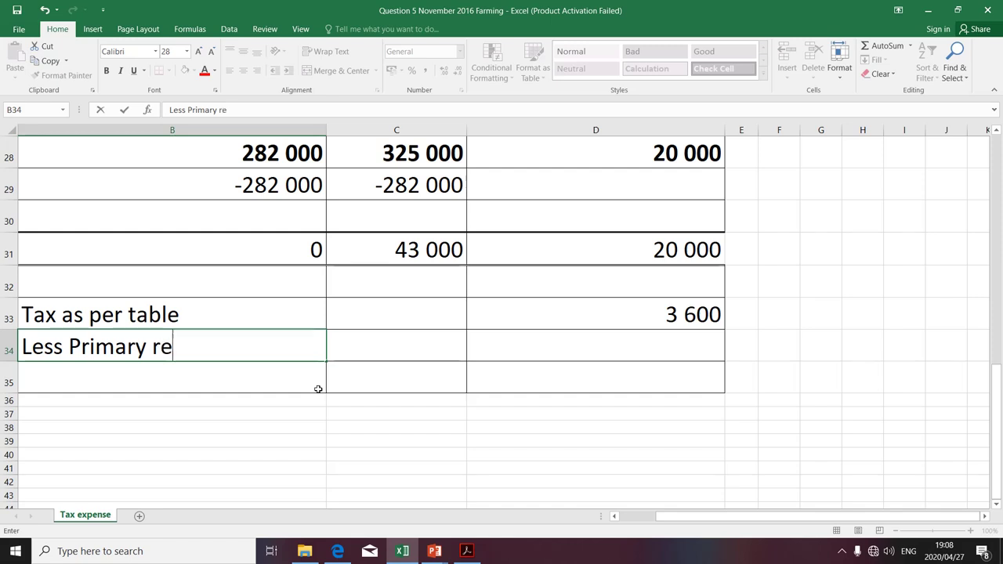
text(bates)
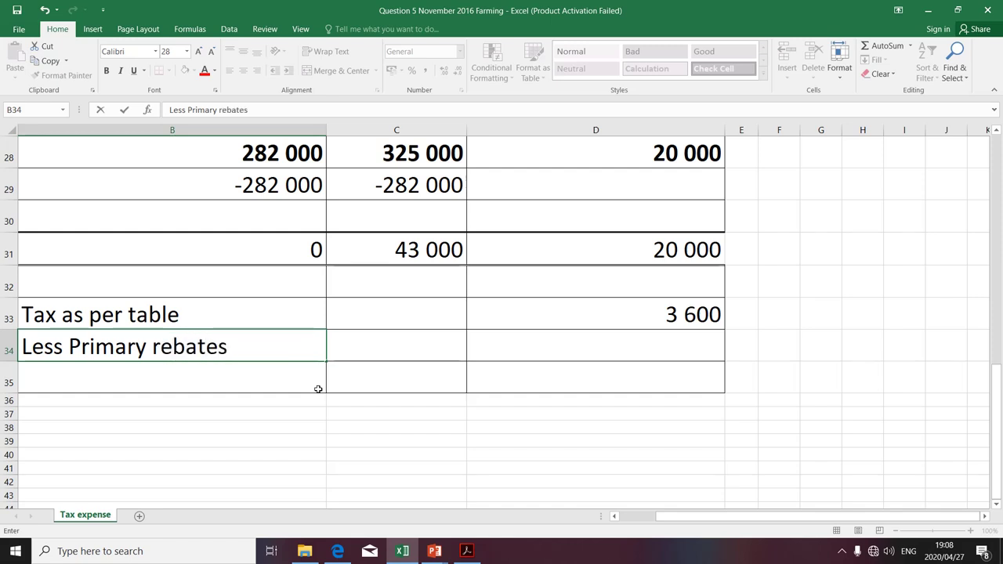
- Look up the primary rebate in the exam paper PDF in Edge, and enter it in Excel cell D34 as -12726
click(642, 358)
key(alt+Tab)
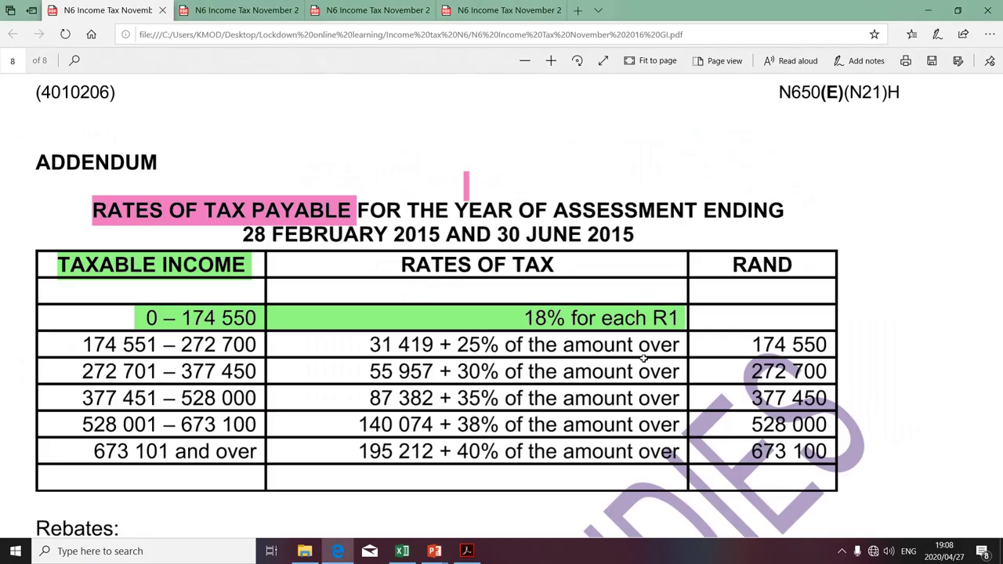
scroll(643, 358, down, 2)
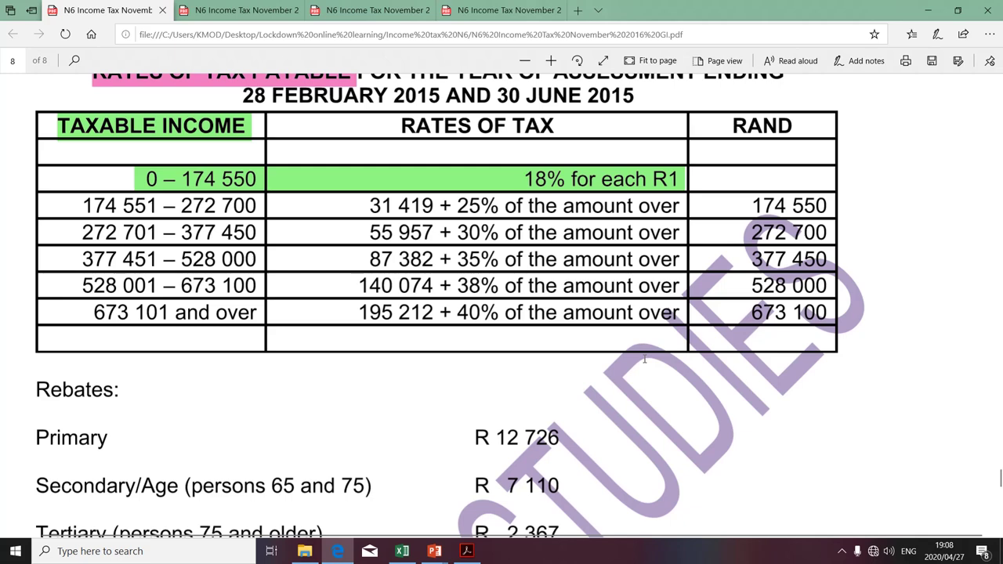
key(alt+Tab)
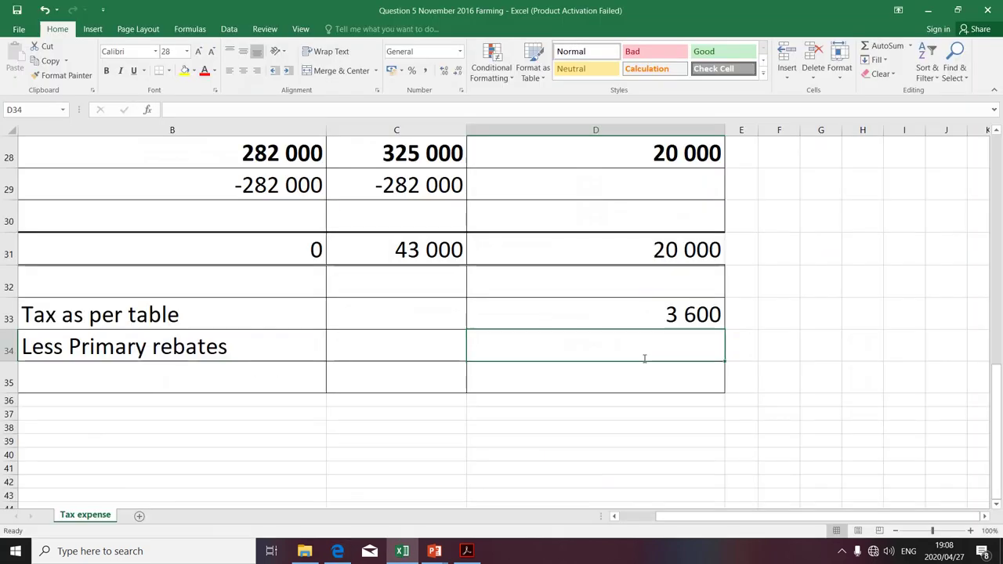
text(-12)
key(alt+Tab)
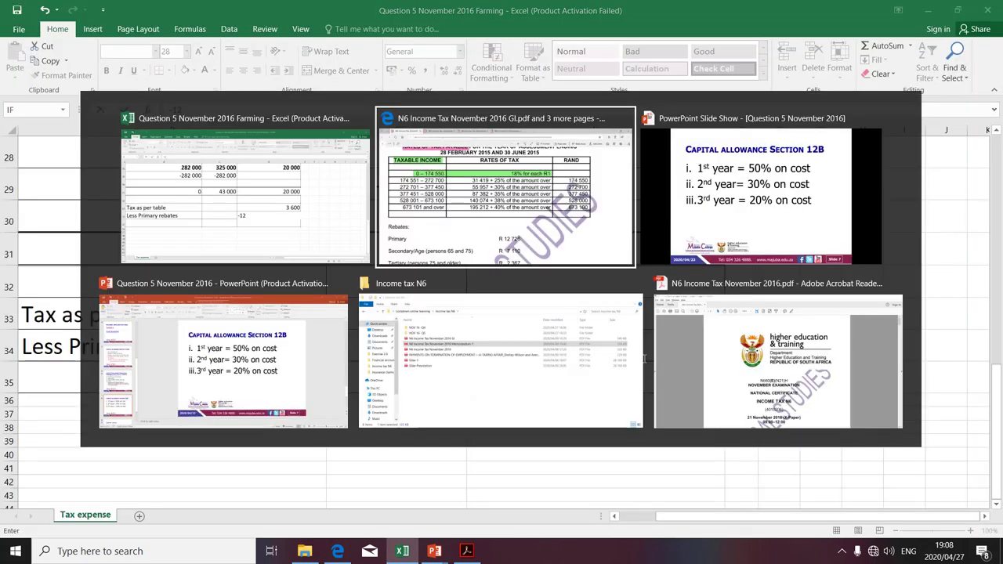
key(alt+Tab)
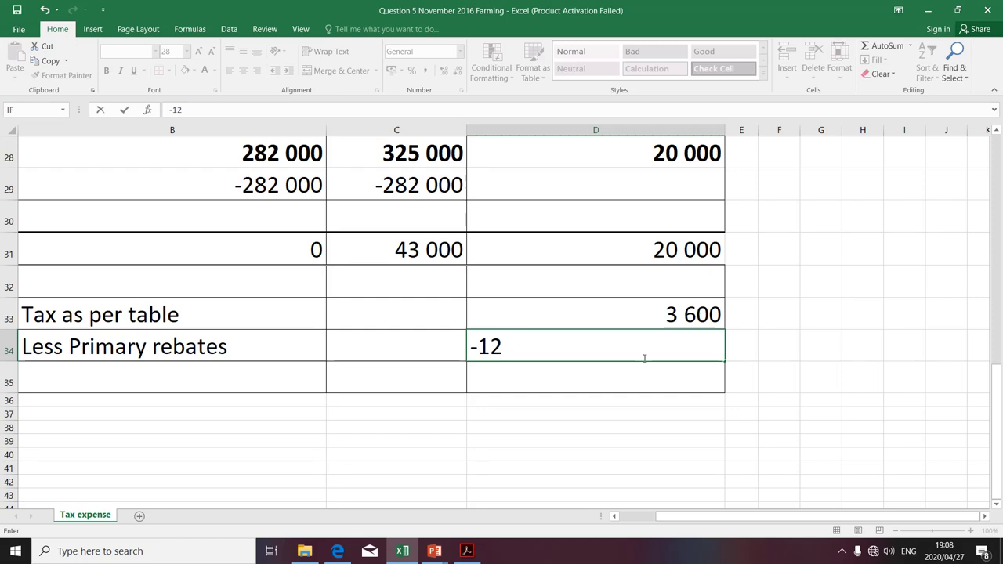
text(726)
key(Return)
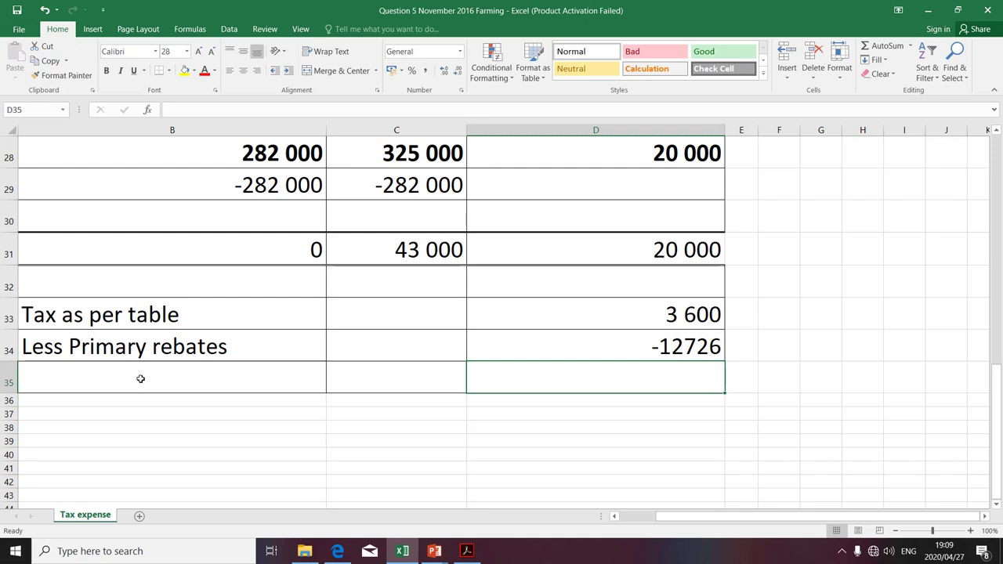
- Add the label "Tax liability" in cell B35 and enter 0 as its amount in D35
click(140, 378)
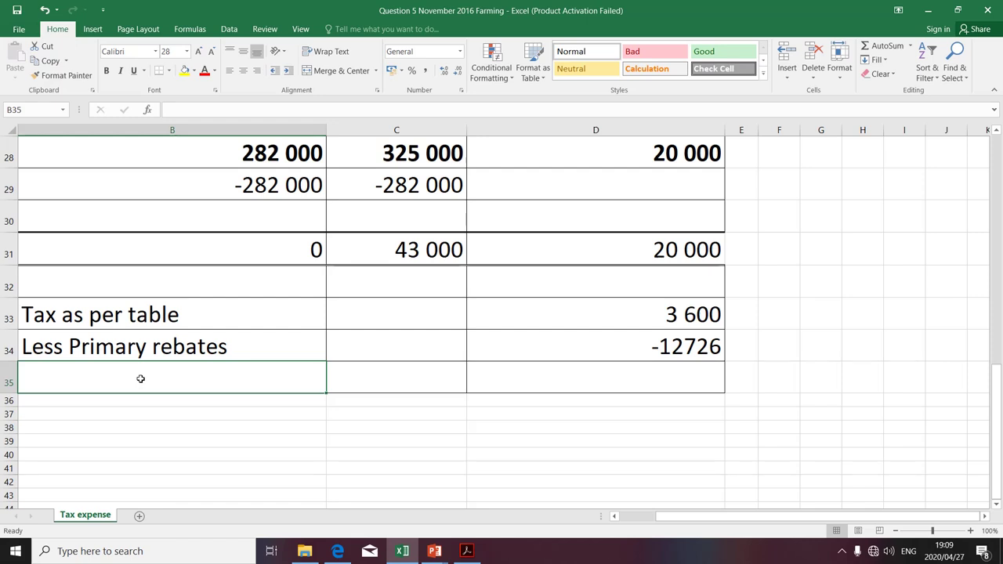
text(Tax lia)
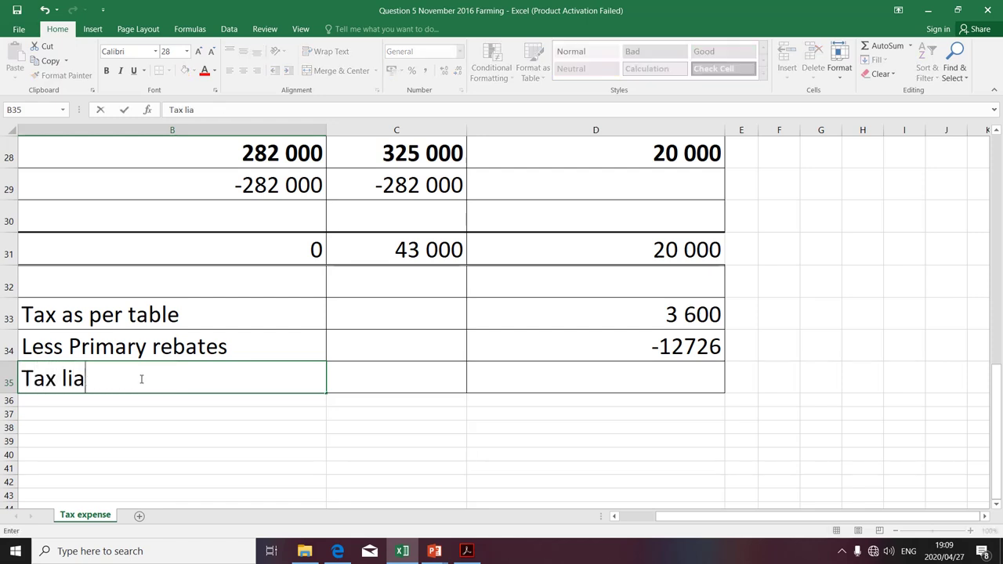
text(bility)
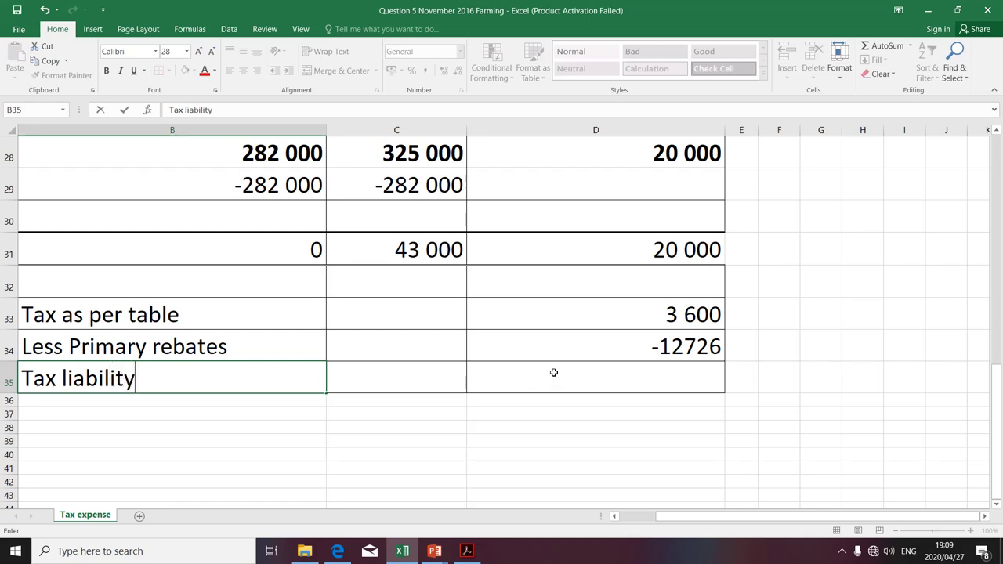
click(662, 389)
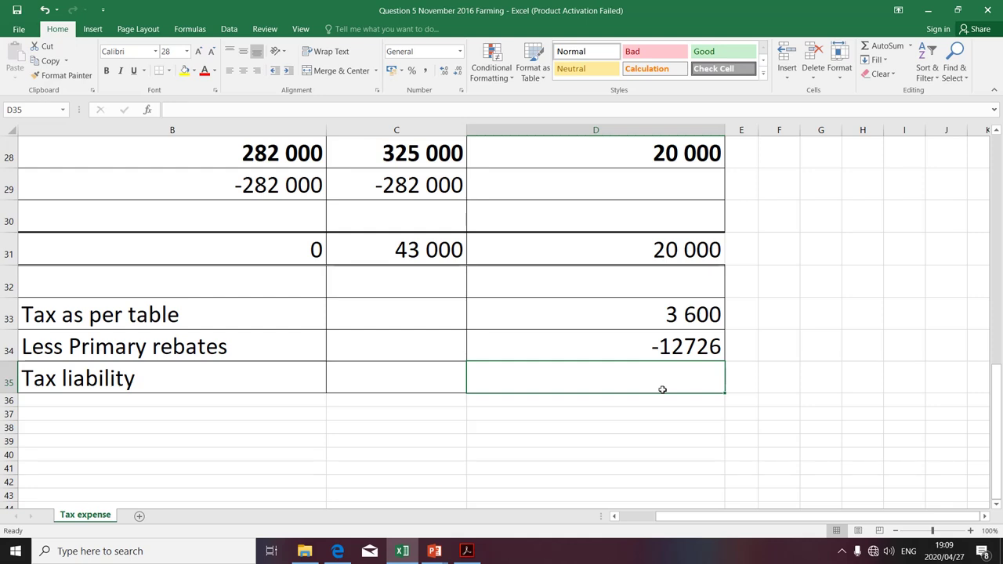
text(0)
key(Return)
- Copy the number formatting of the table tax amount in D33 to the rebate amount in D34
click(694, 321)
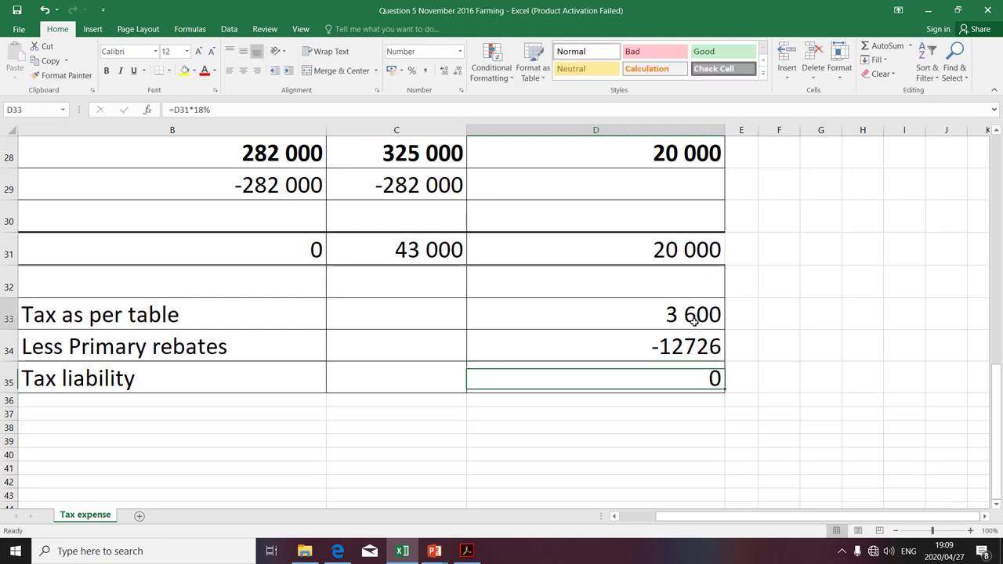
click(63, 75)
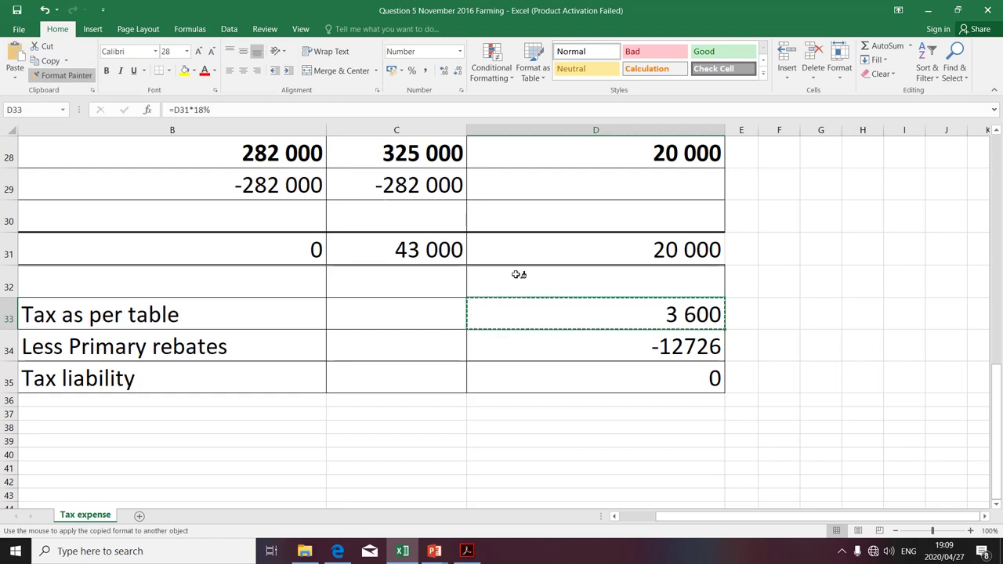
click(650, 346)
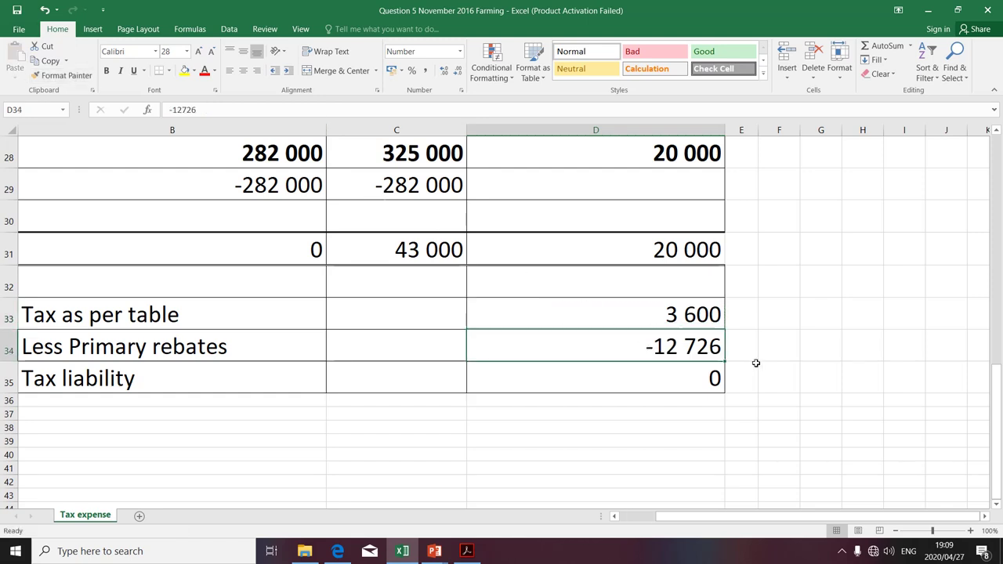
click(711, 315)
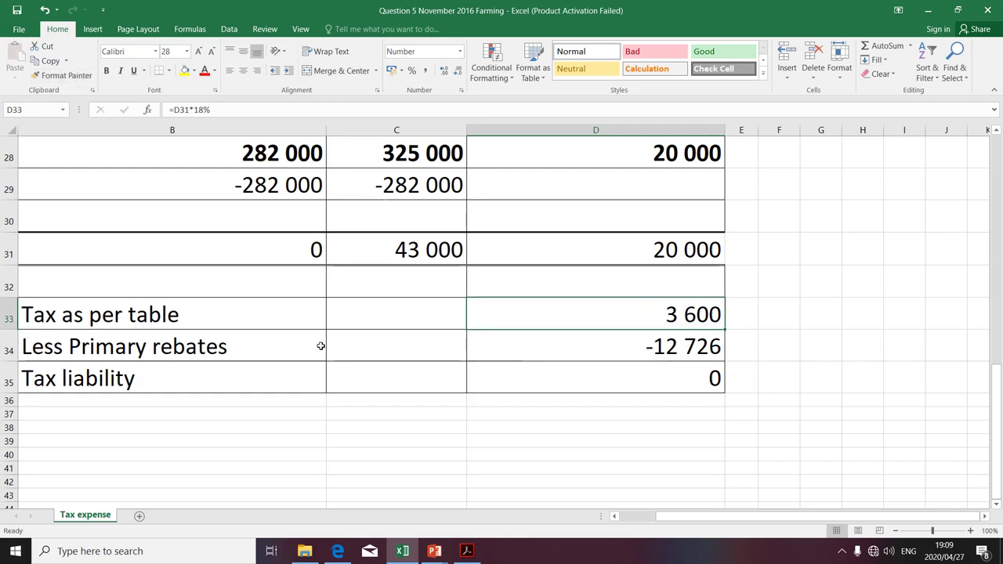
click(651, 345)
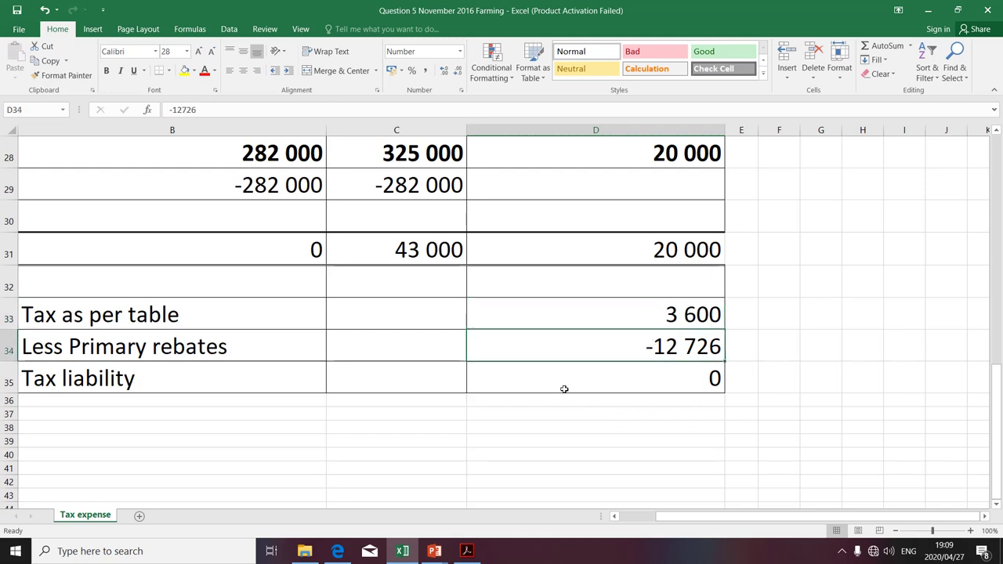
click(668, 378)
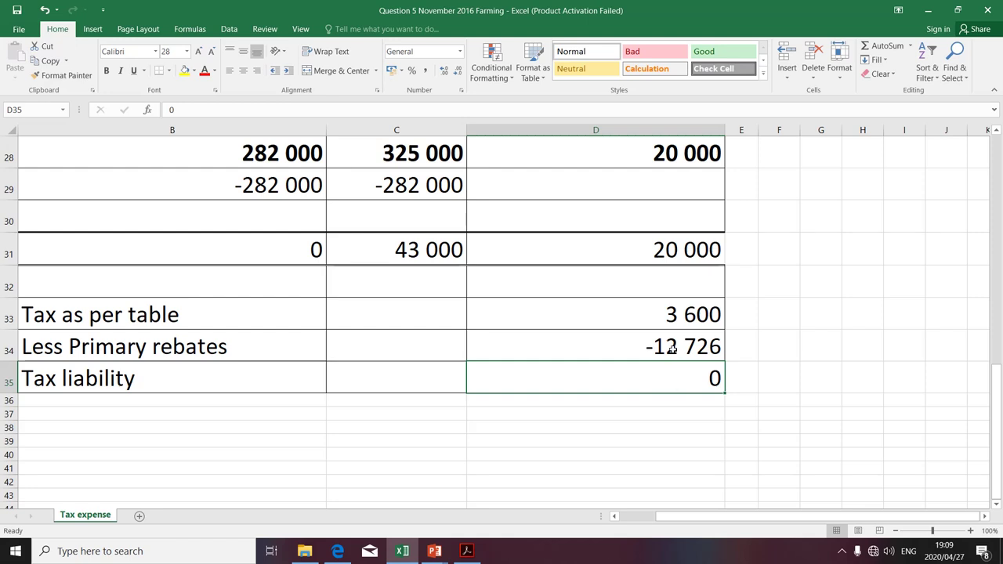
click(671, 350)
click(677, 379)
click(843, 553)
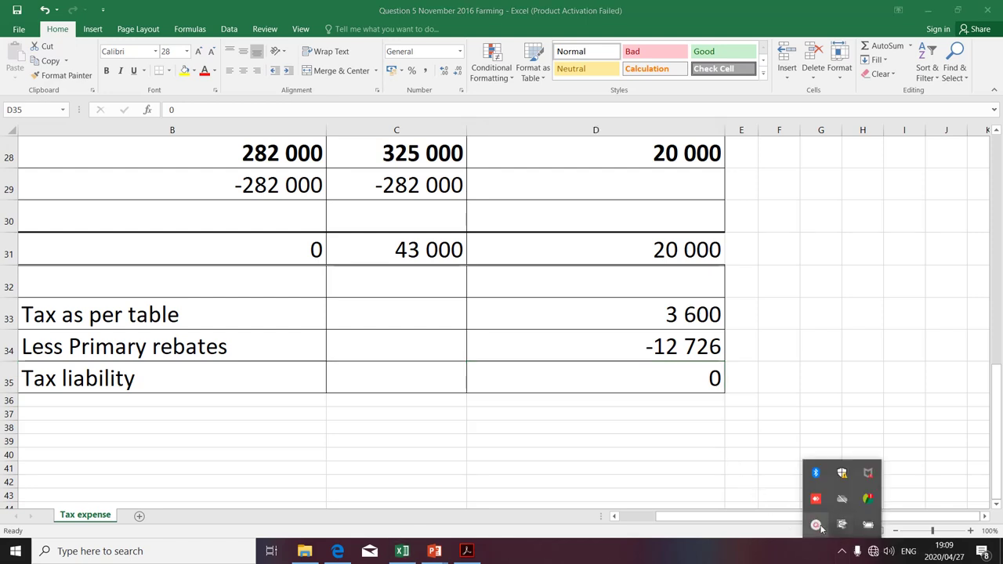